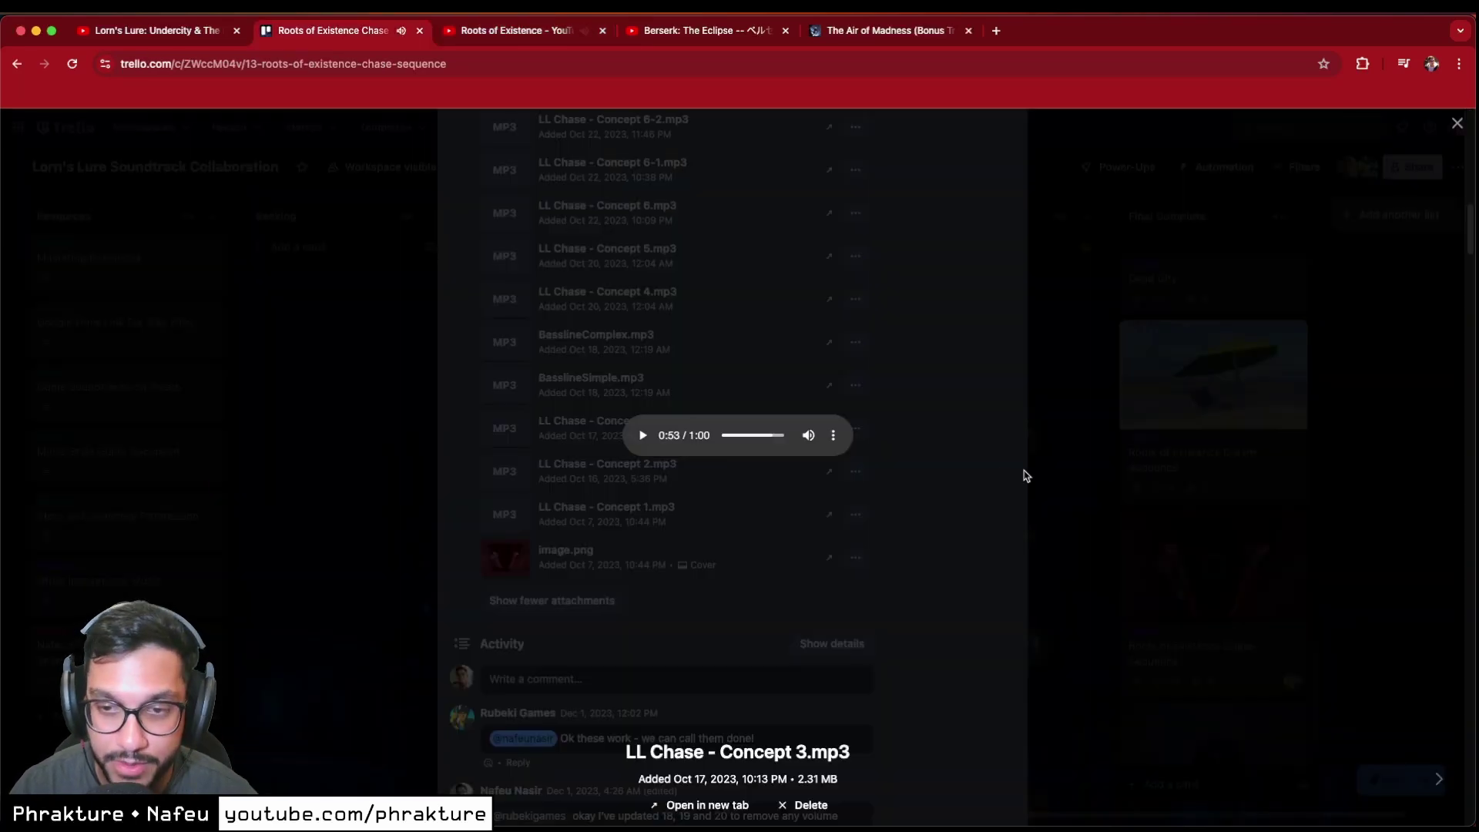
# - Swap the Trello preview from Concept 3 to LL Chase - Concept 4.mp3, then show the Lorns Lure Soundtrack folder in Finder
pyautogui.click(963, 475)
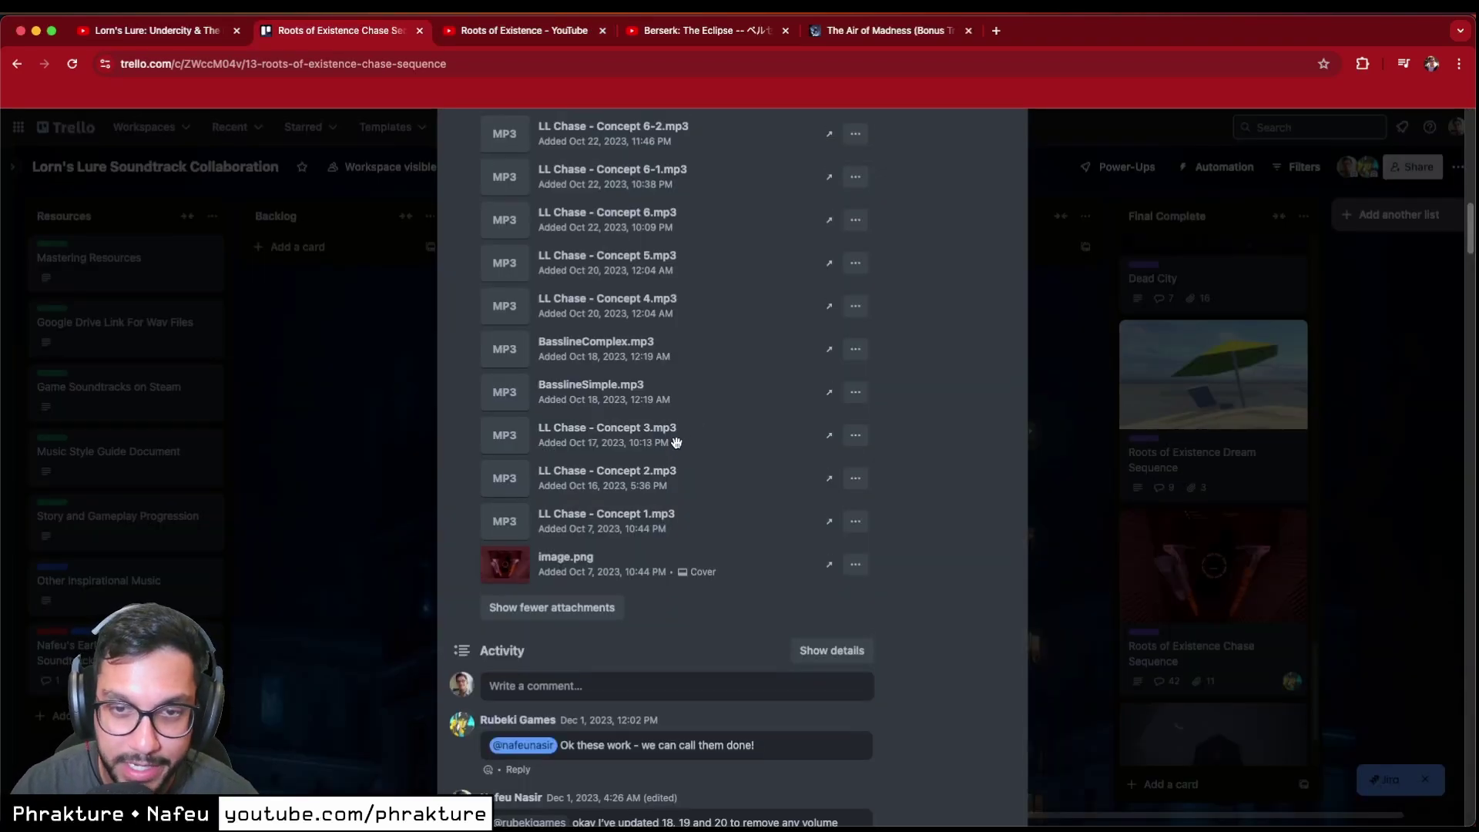
pyautogui.scroll(2, 682, 435)
pyautogui.click(645, 405)
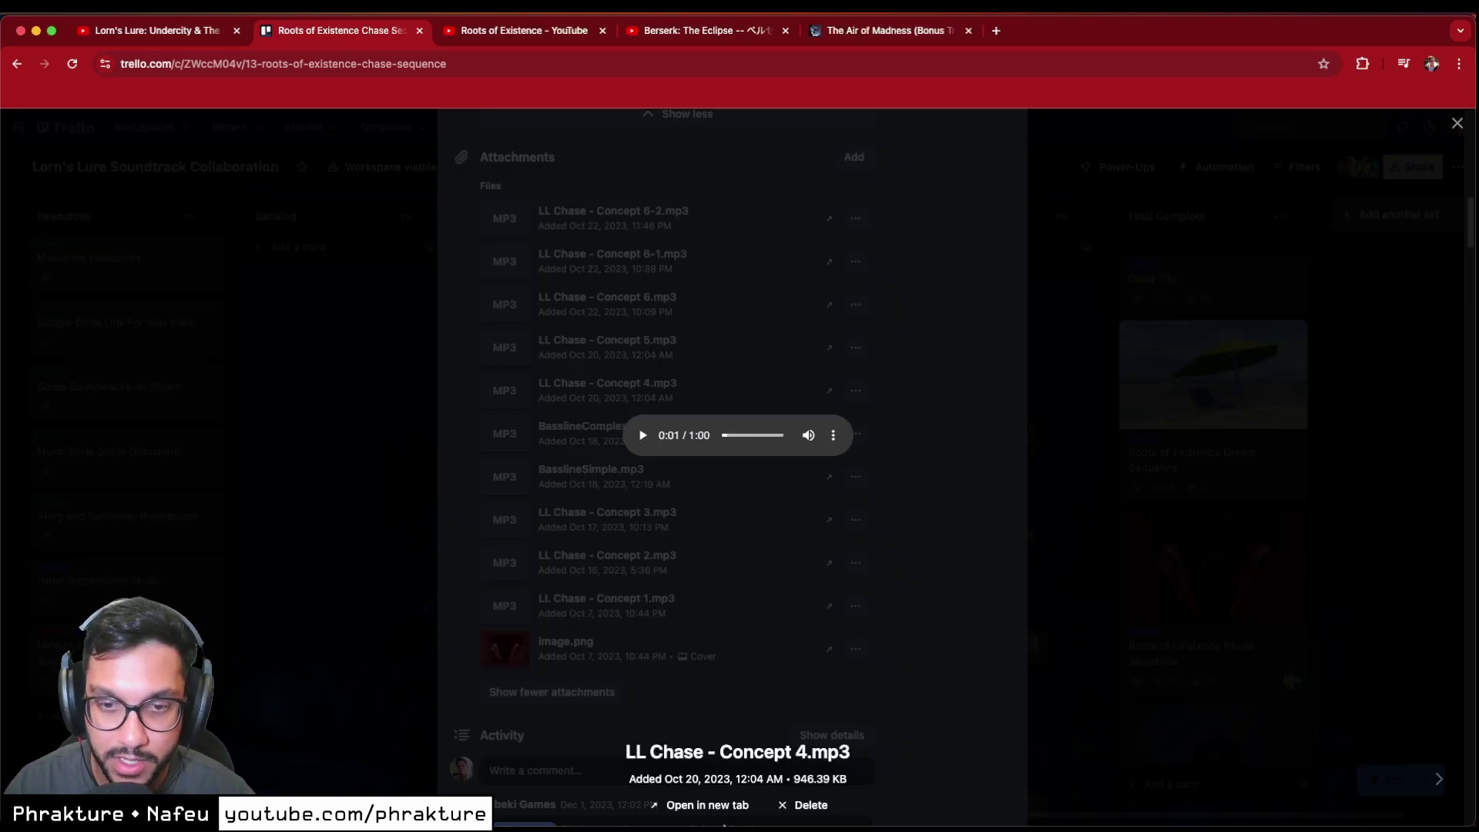
pyautogui.moveTo(724, 827)
pyautogui.click(502, 798)
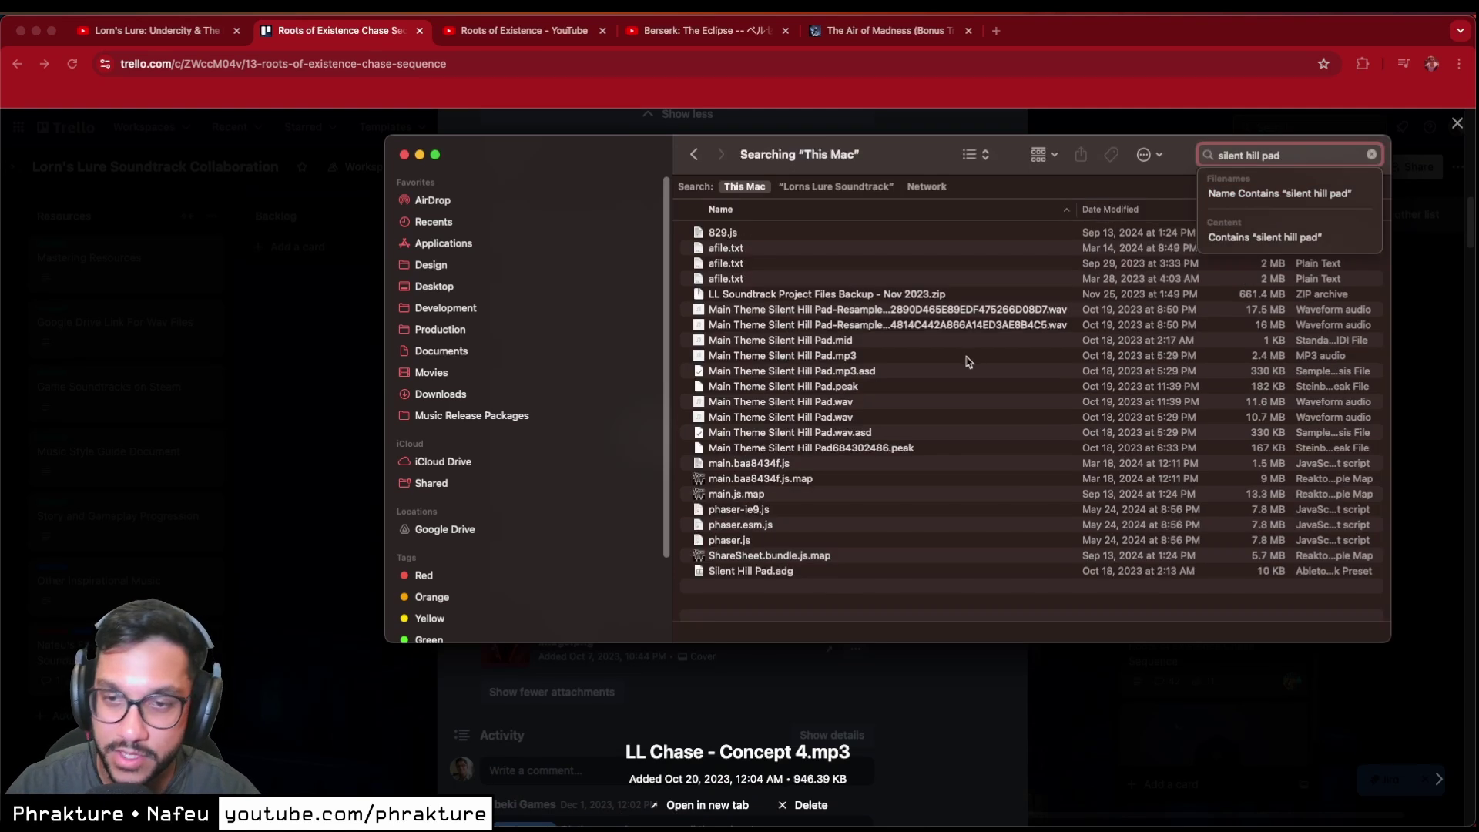
# - Search the Mac for 'silent hill pad', check the .wav and .mid results, and play Main Theme Silent Hill Pad.mp3 in VLC
pyautogui.click(824, 372)
pyautogui.click(812, 401)
pyautogui.click(767, 356)
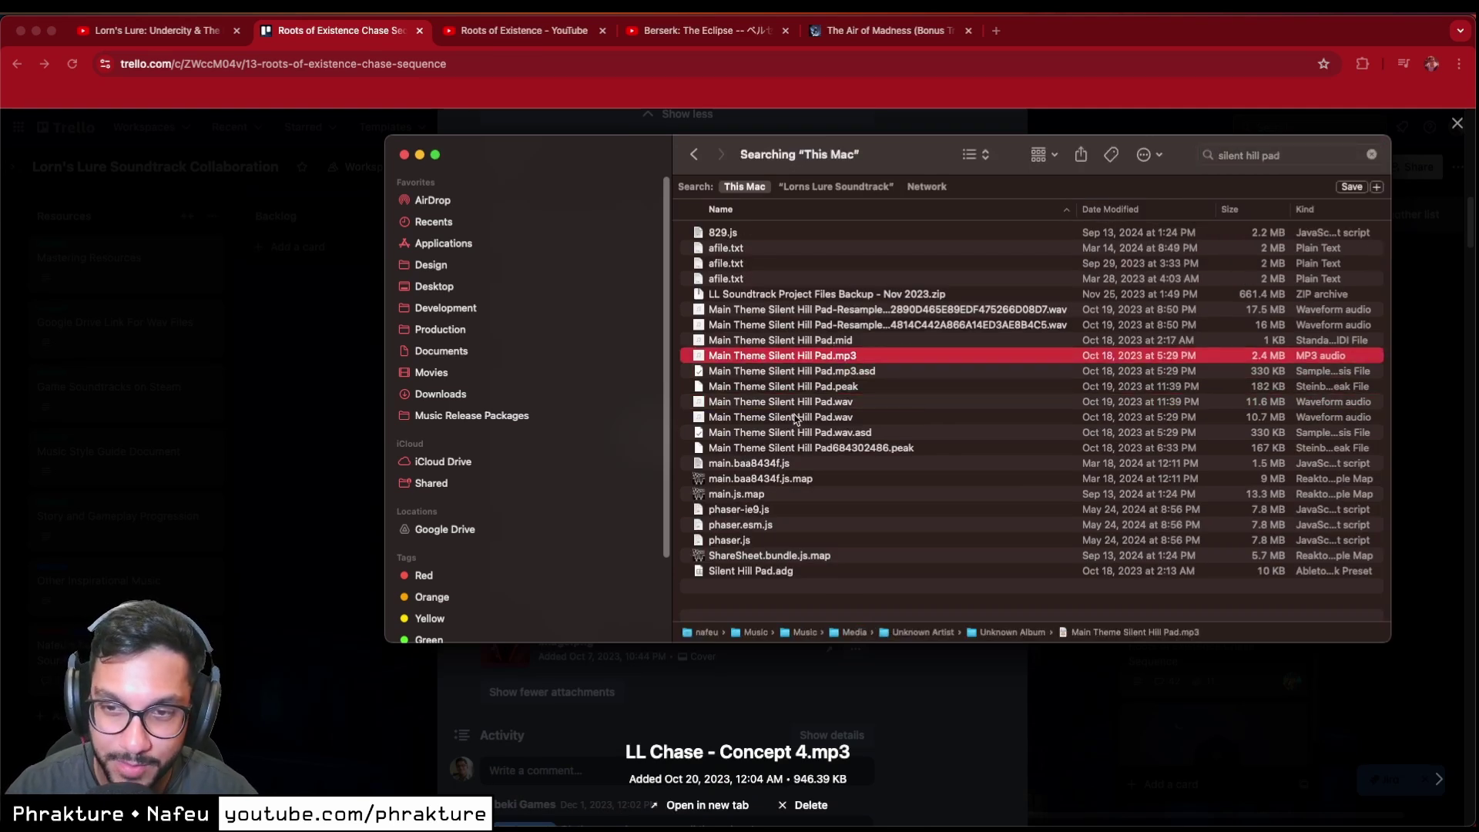
pyautogui.click(806, 401)
pyautogui.click(826, 342)
pyautogui.doubleClick(801, 358)
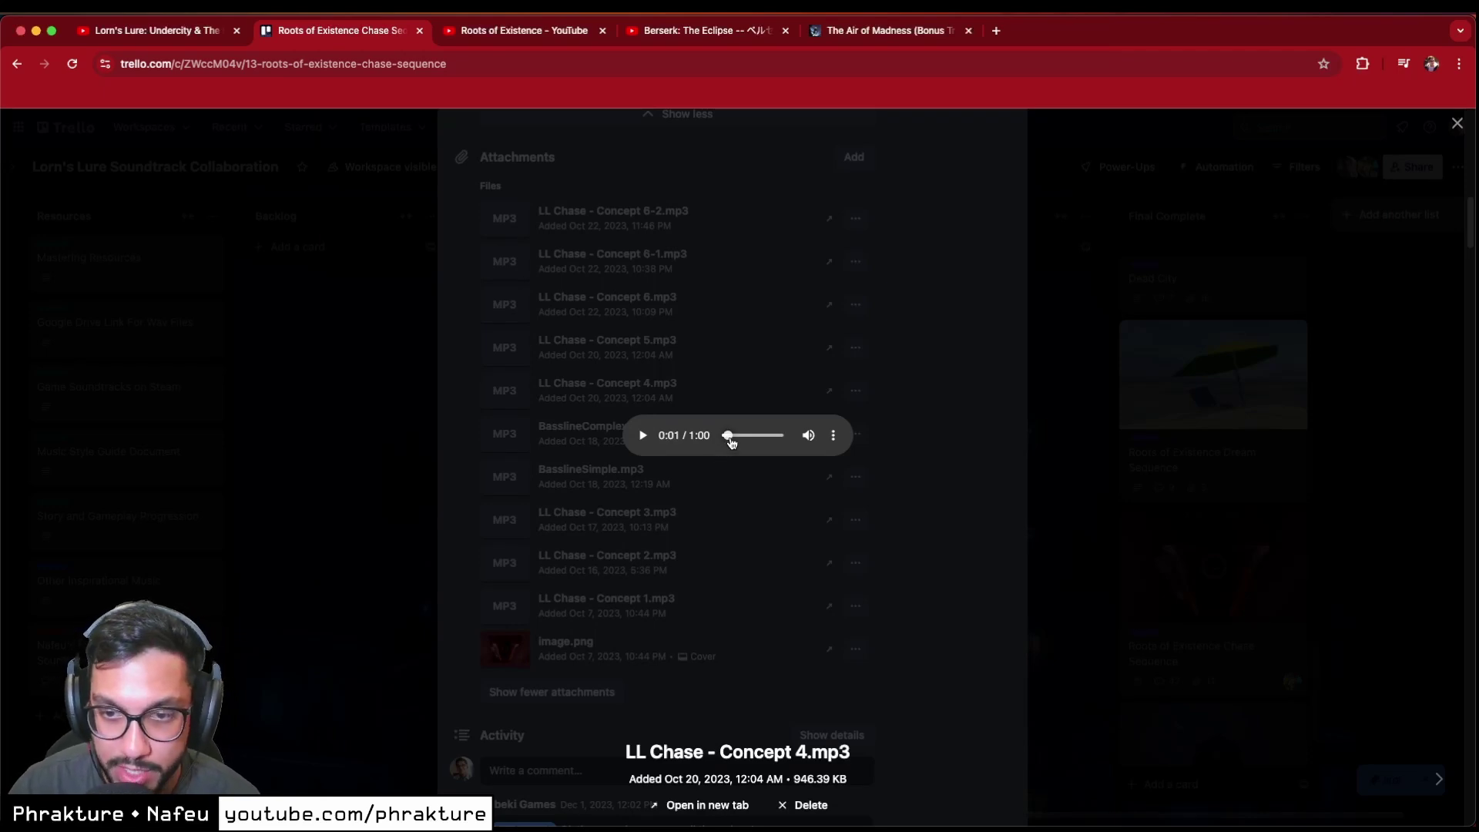
# - Switch to the Roots of Existence YouTube tab and watch the reference gameplay video
pyautogui.hotkey('ctrl', 'Tab')
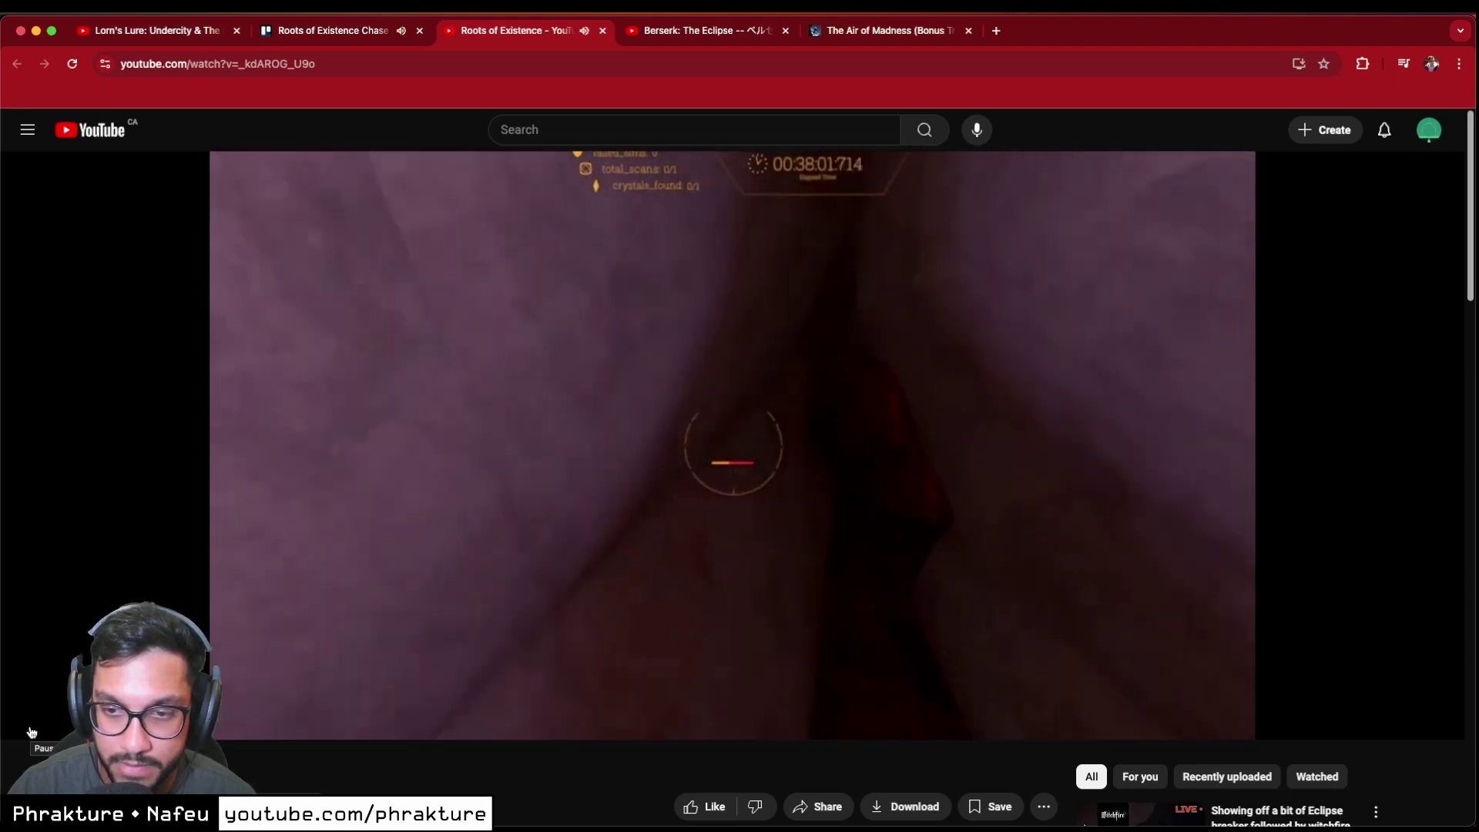
pyautogui.moveTo(30, 730)
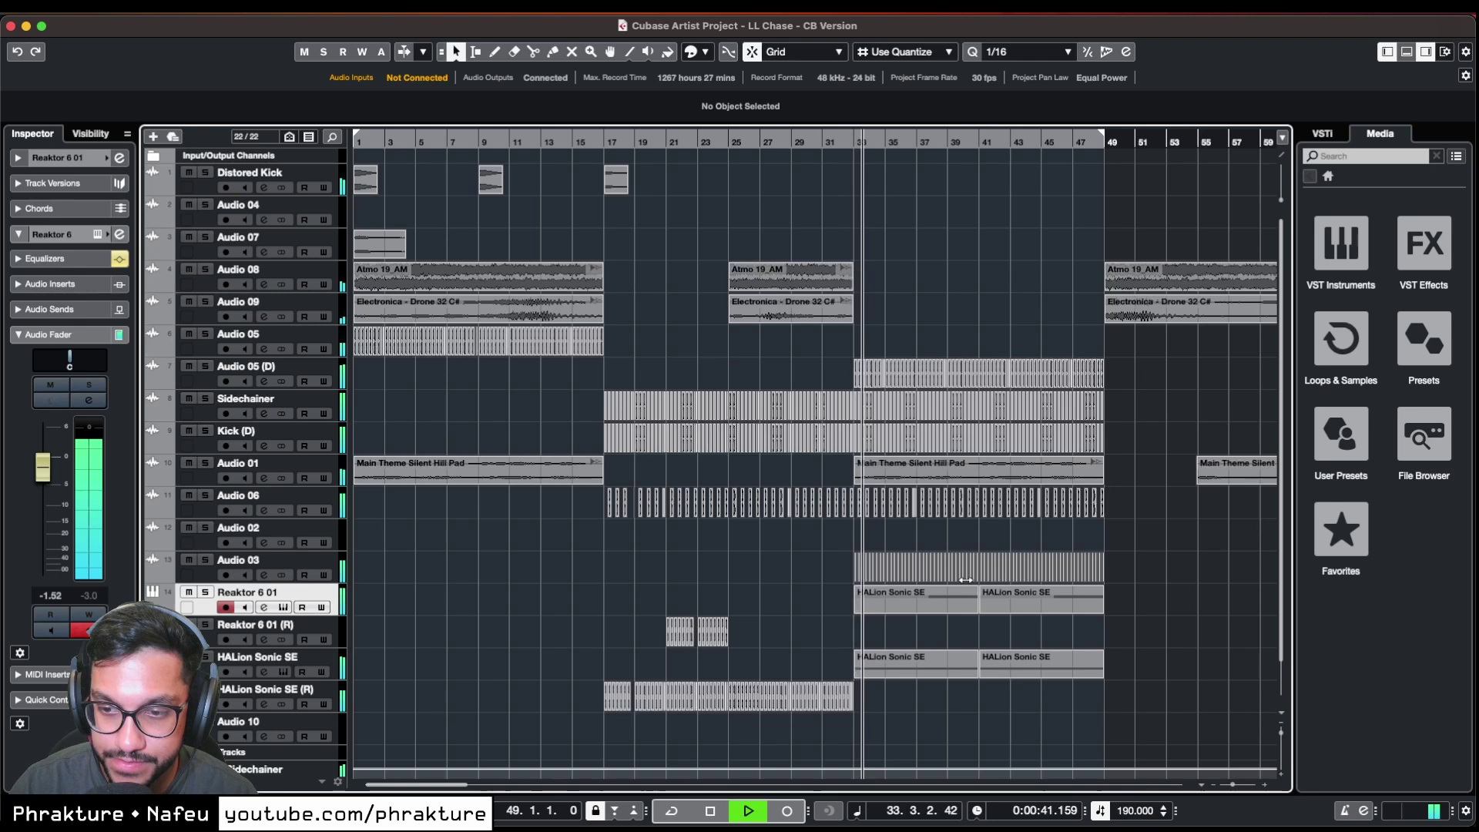
pyautogui.scroll(3, 915, 533)
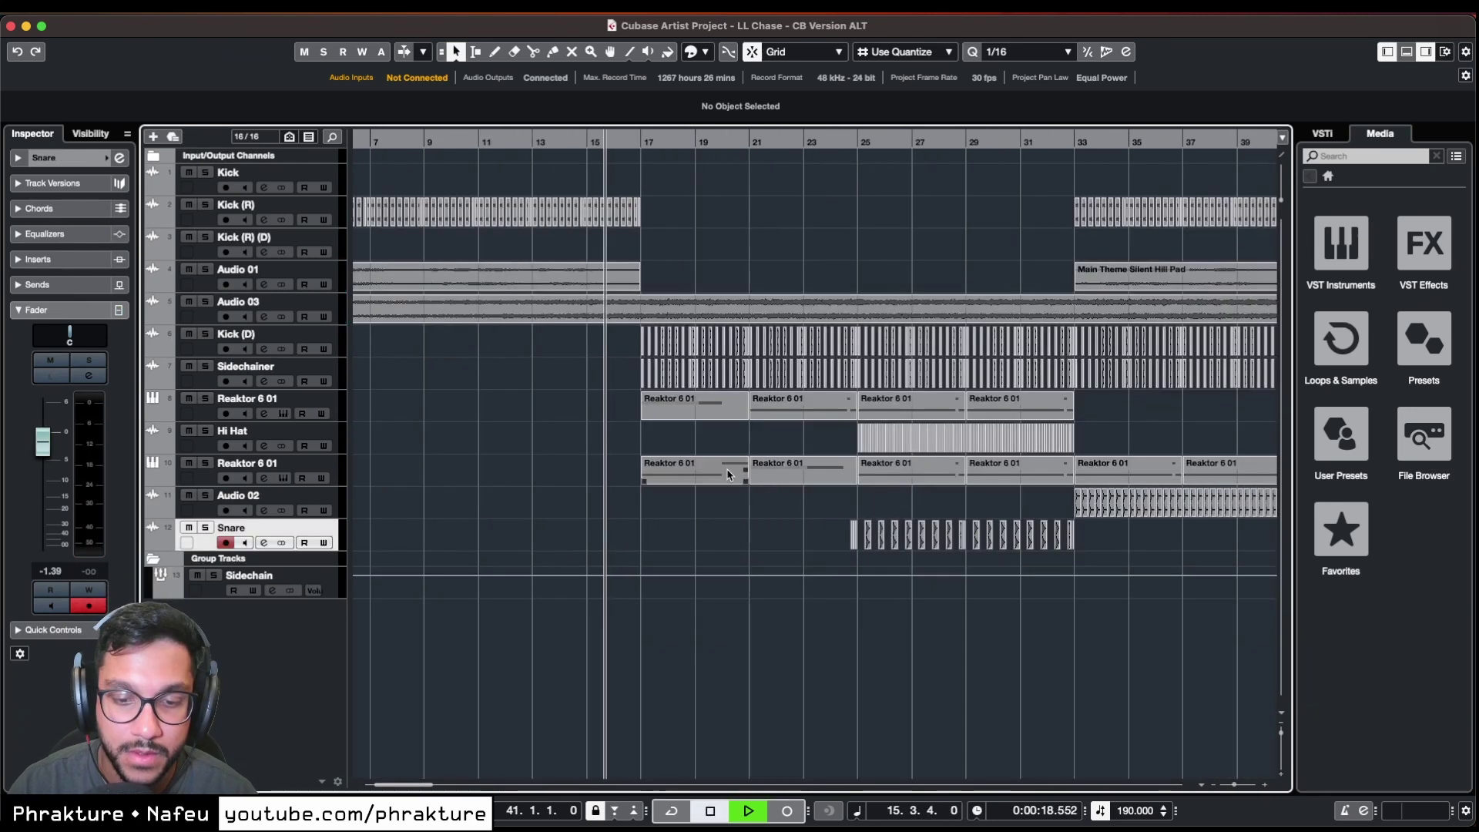
# - Zoom the arrangement, set the cursor near bar 16 and solo the second Reaktor 6 01 track
pyautogui.moveTo(401, 785); pyautogui.dragTo(411, 785)
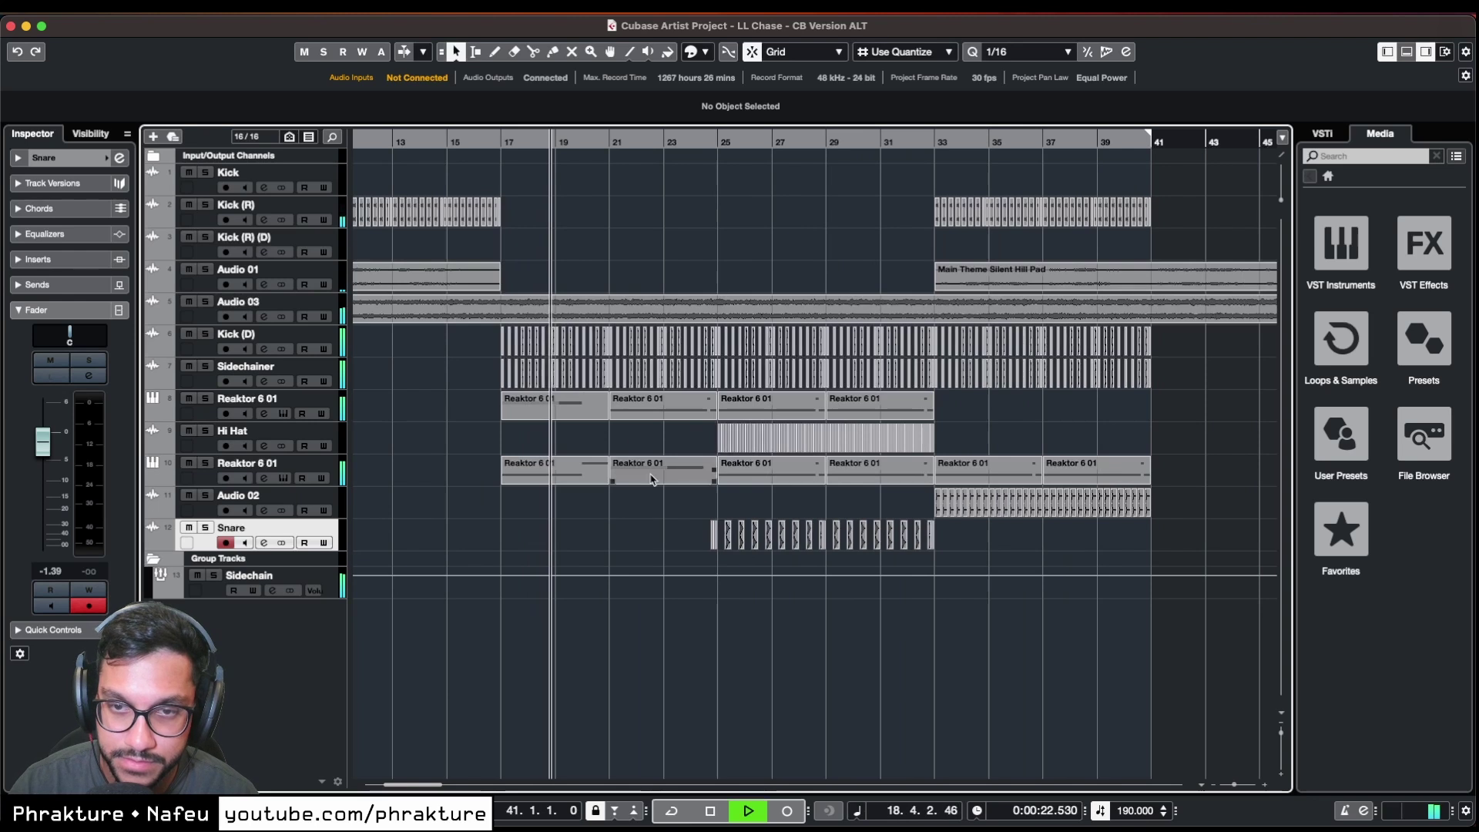
pyautogui.scroll(5, 649, 340)
pyautogui.scroll(-4, 648, 340)
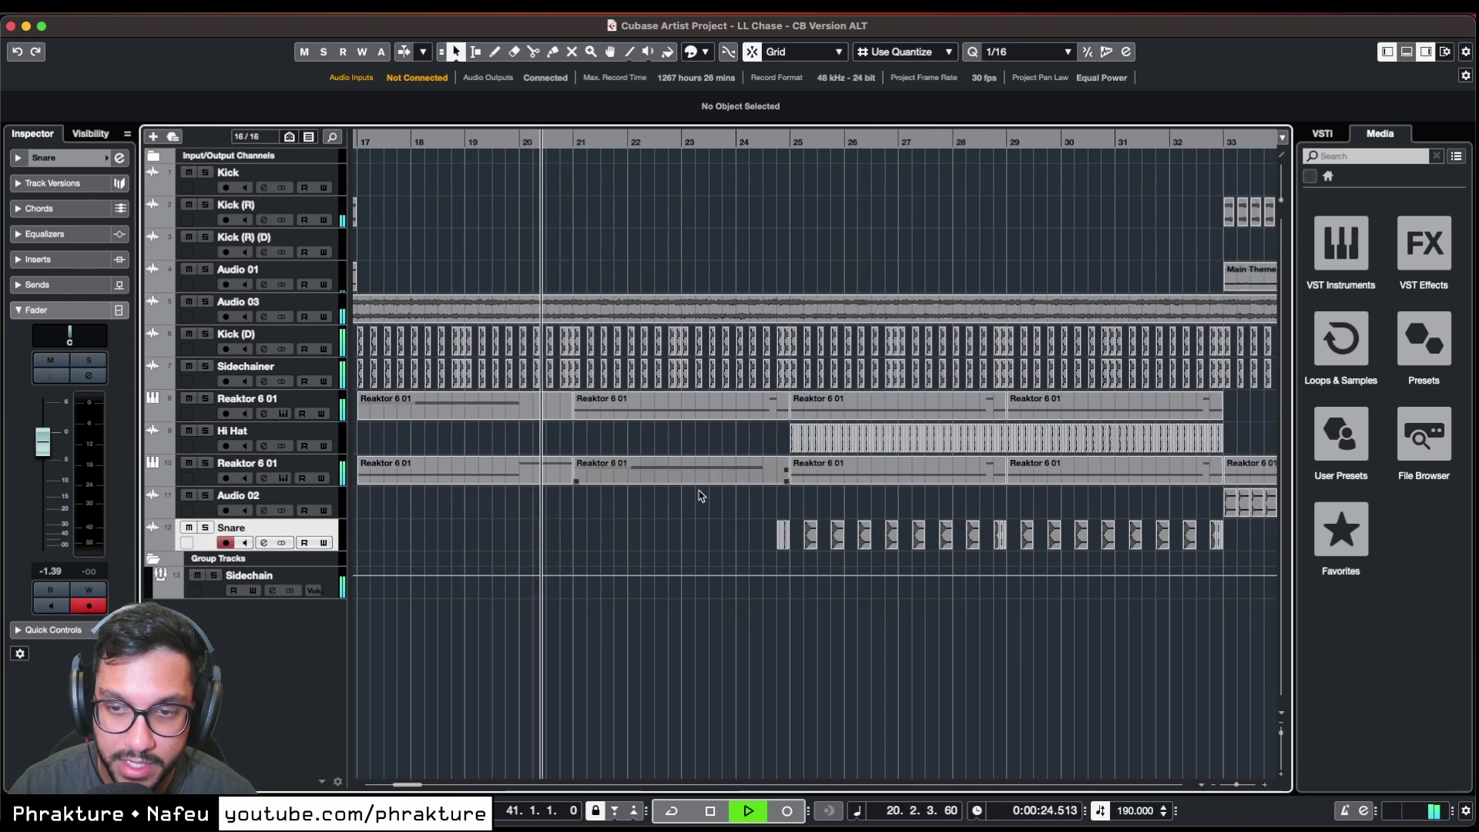
pyautogui.moveTo(408, 785); pyautogui.dragTo(405, 785)
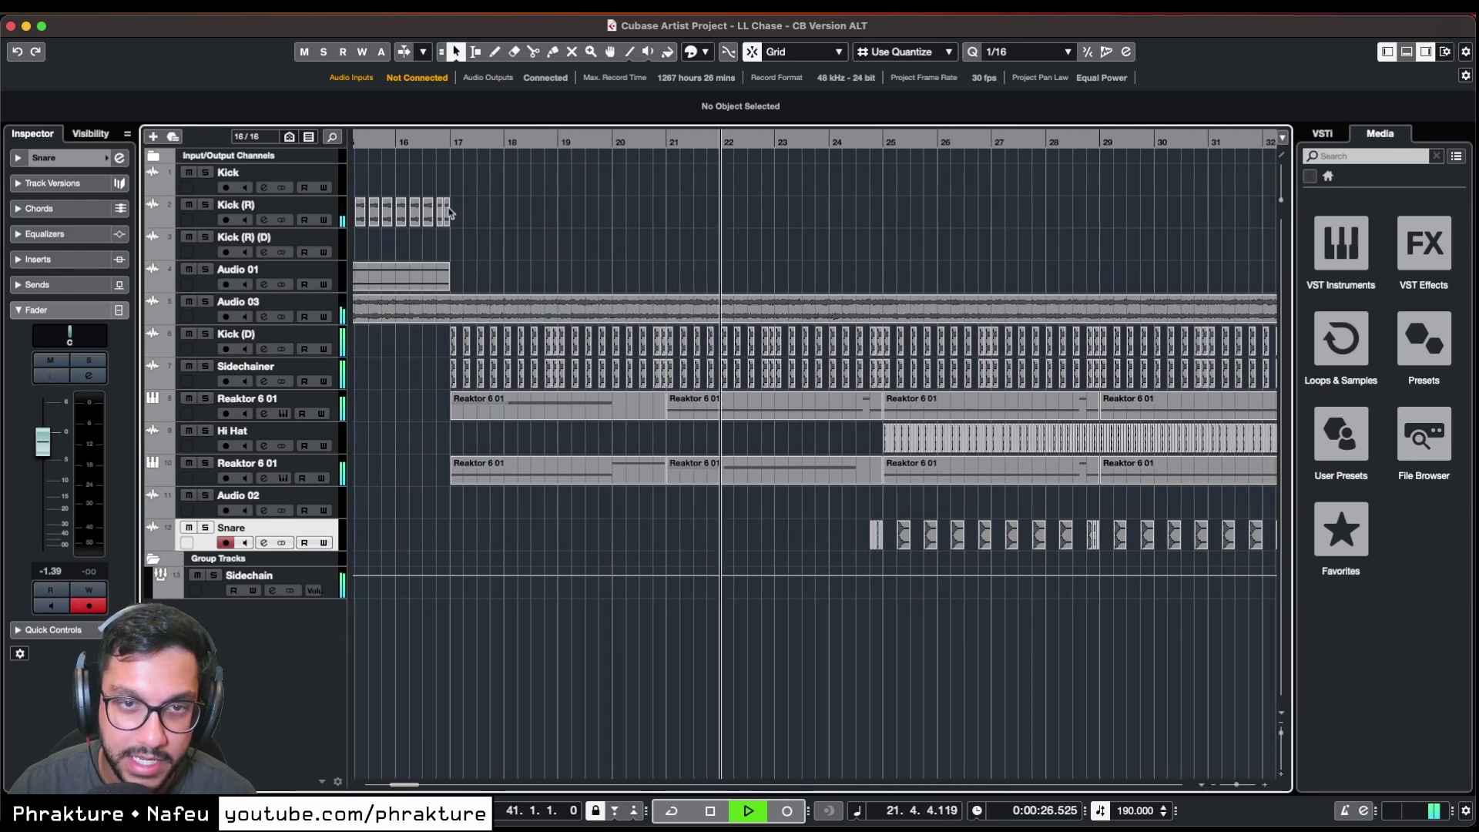
pyautogui.click(432, 143)
pyautogui.click(205, 463)
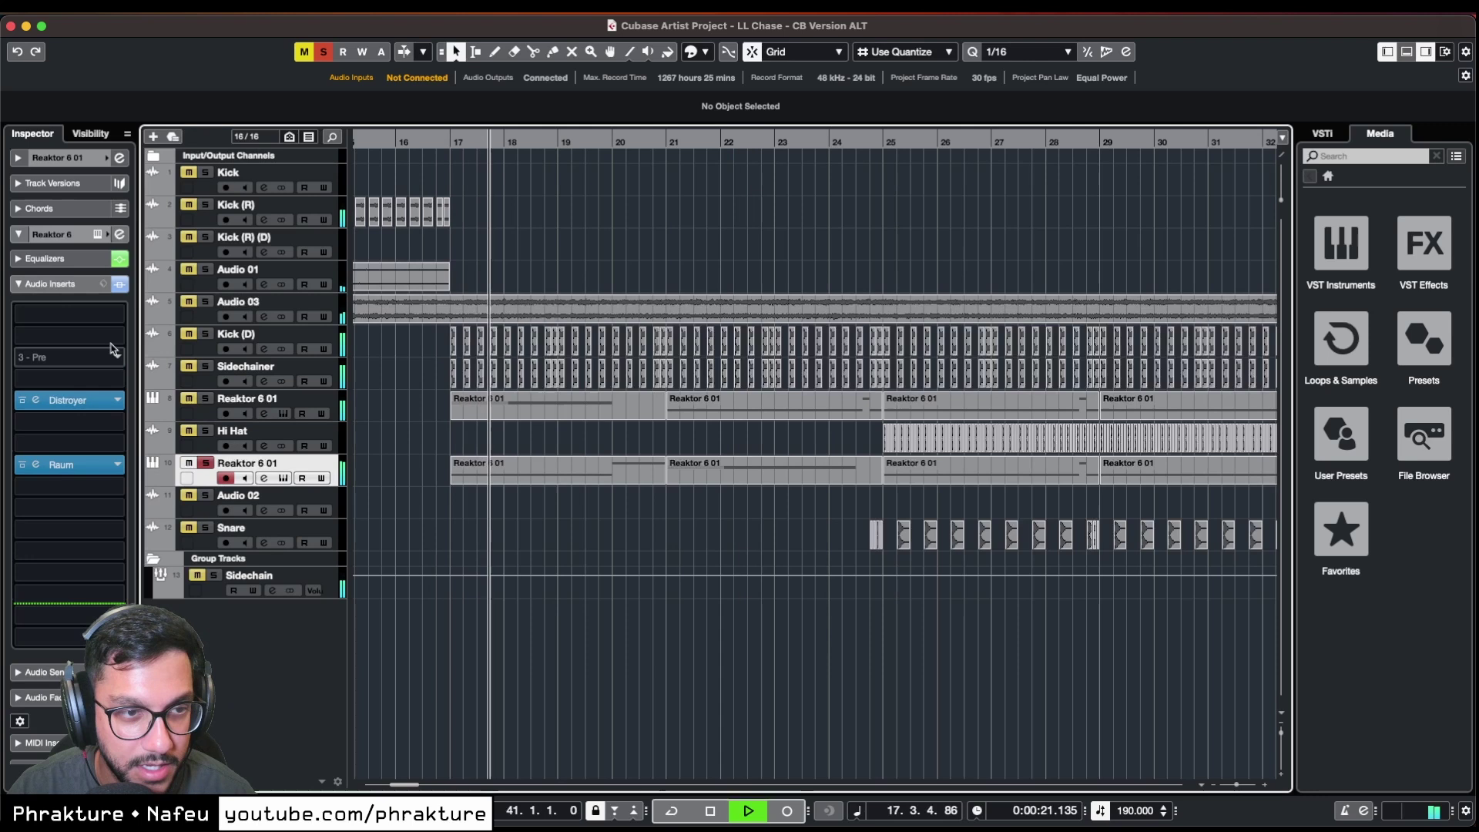
# - Play the soloed Reaktor 6 01 track from bar 17, then stop
pyautogui.press('space')
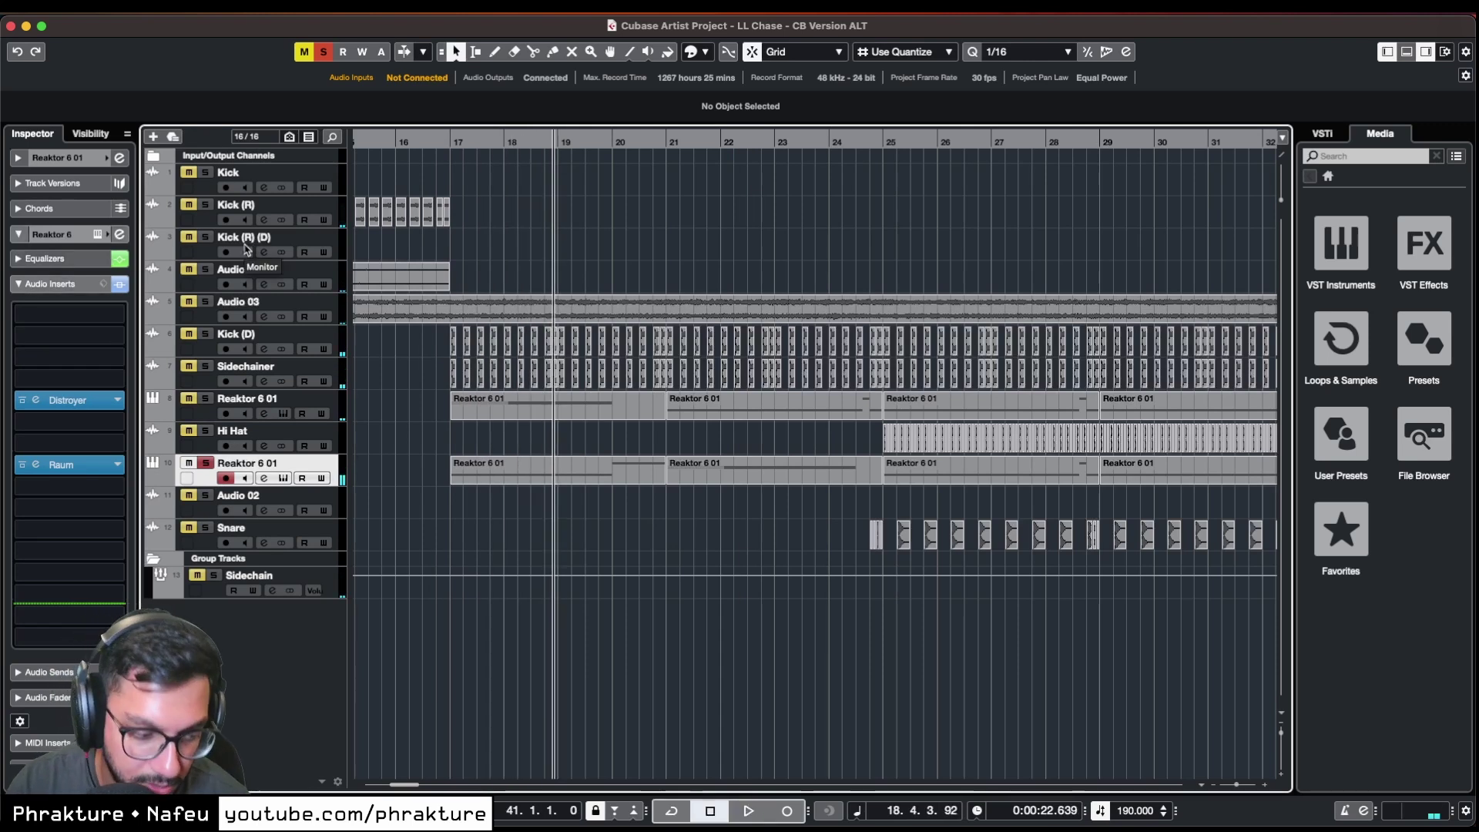
pyautogui.press('space')
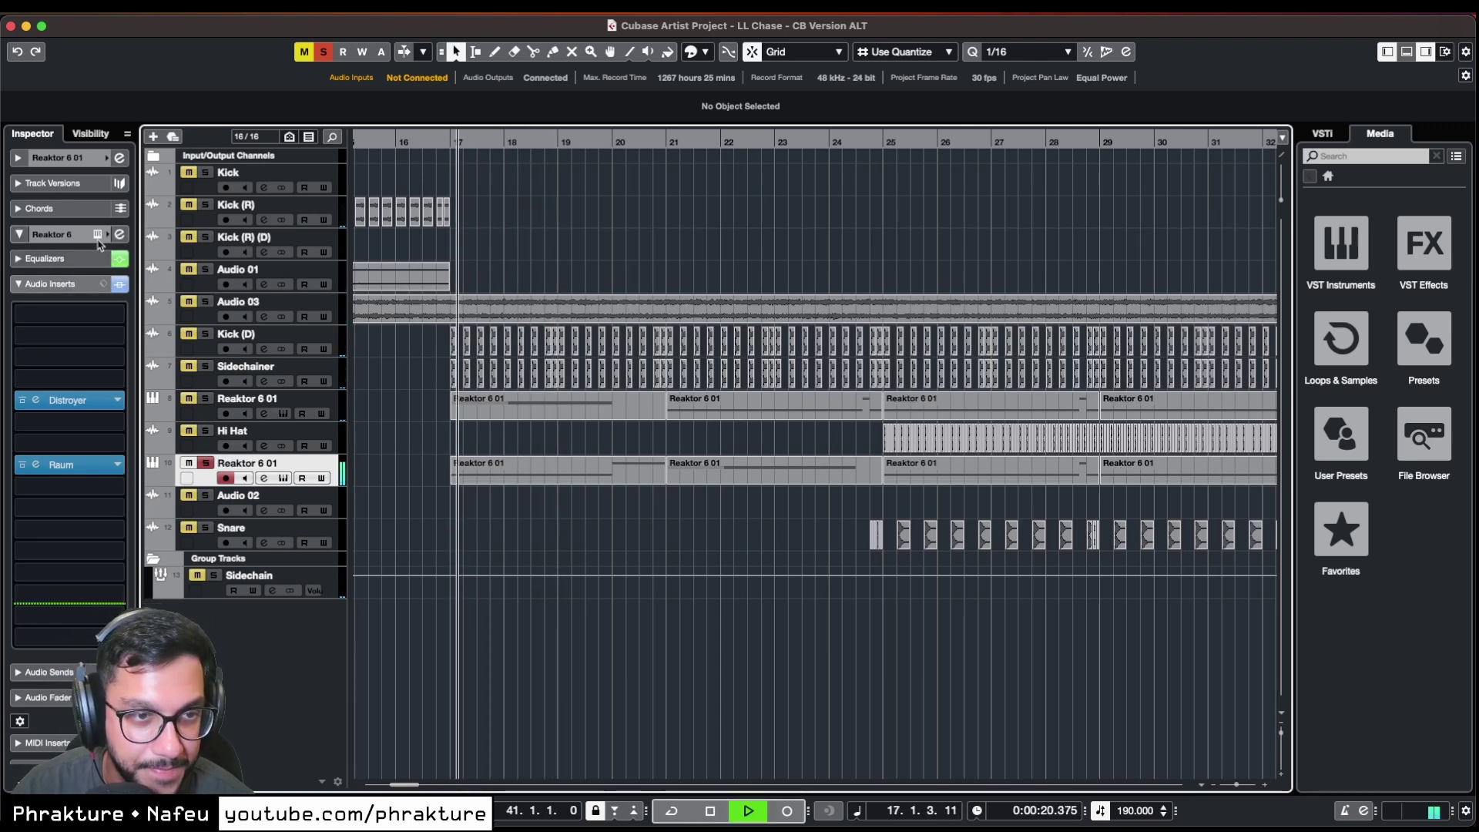
pyautogui.press('space')
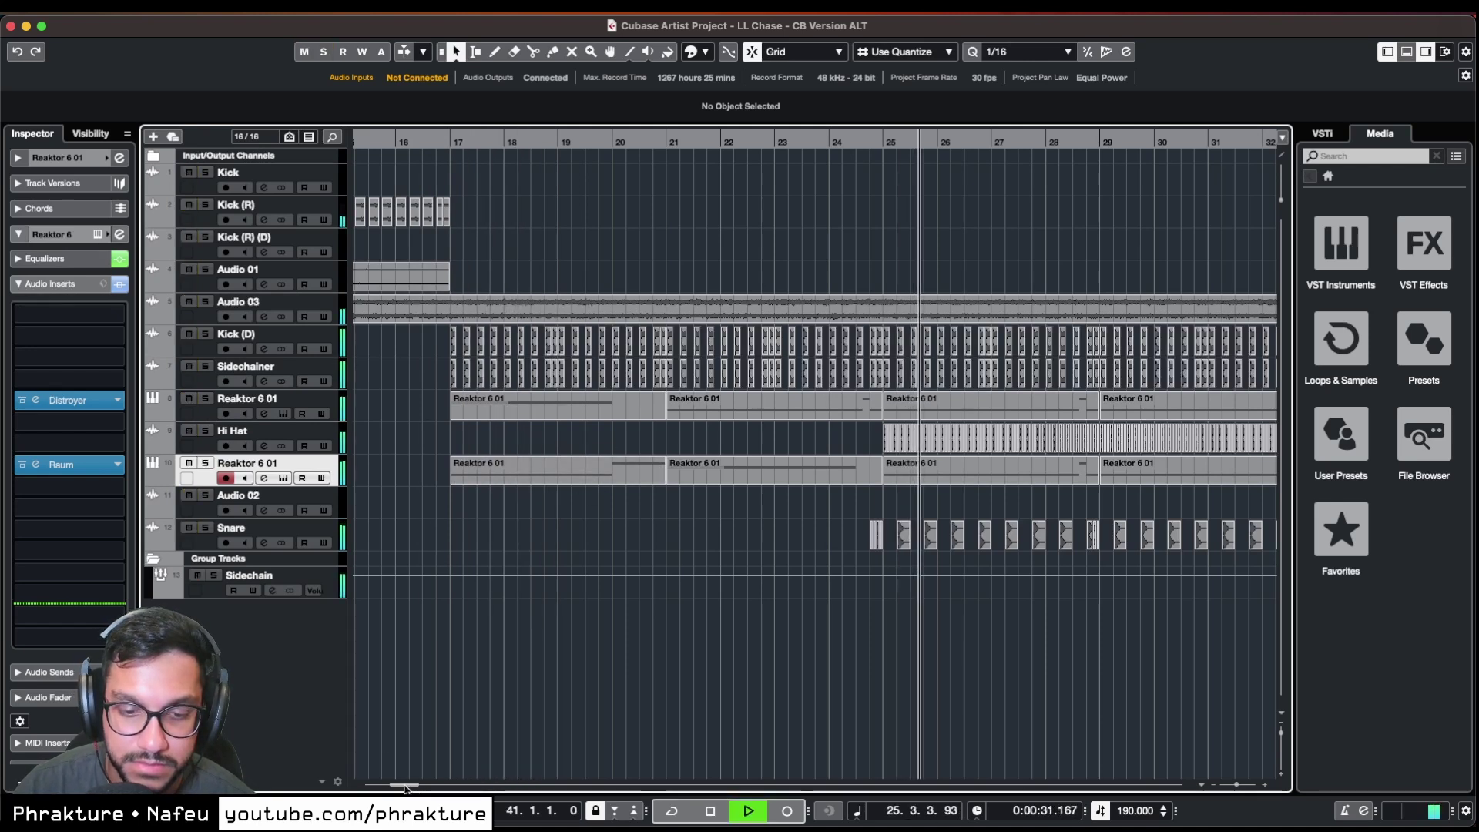
pyautogui.hscroll(7, 615, 645)
pyautogui.hscroll(-1, 614, 645)
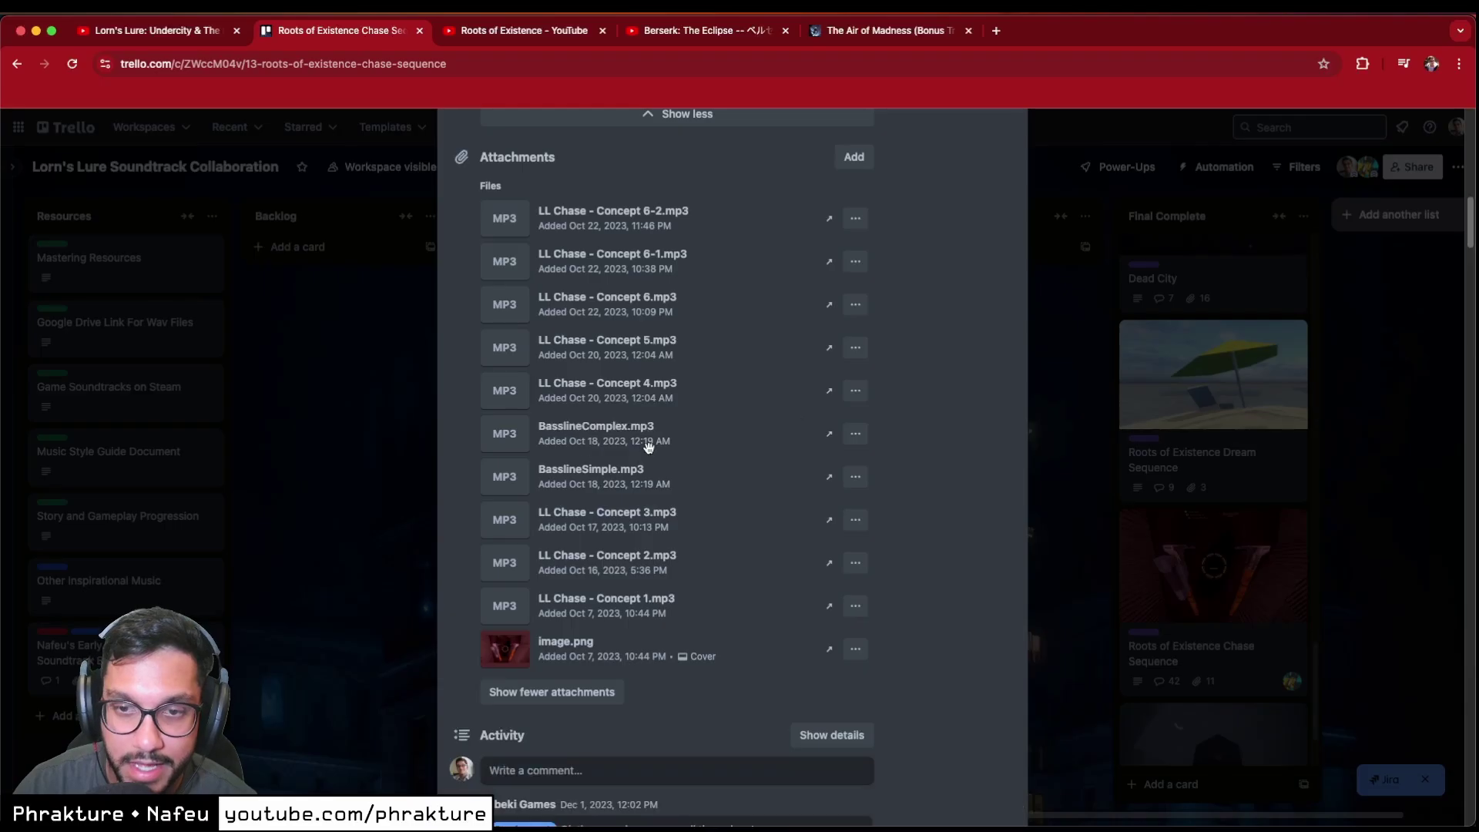
# - Play LL Chase - Concept 6.mp3 in Trello and compare it with the Lorn's Lure gameplay video
pyautogui.click(596, 305)
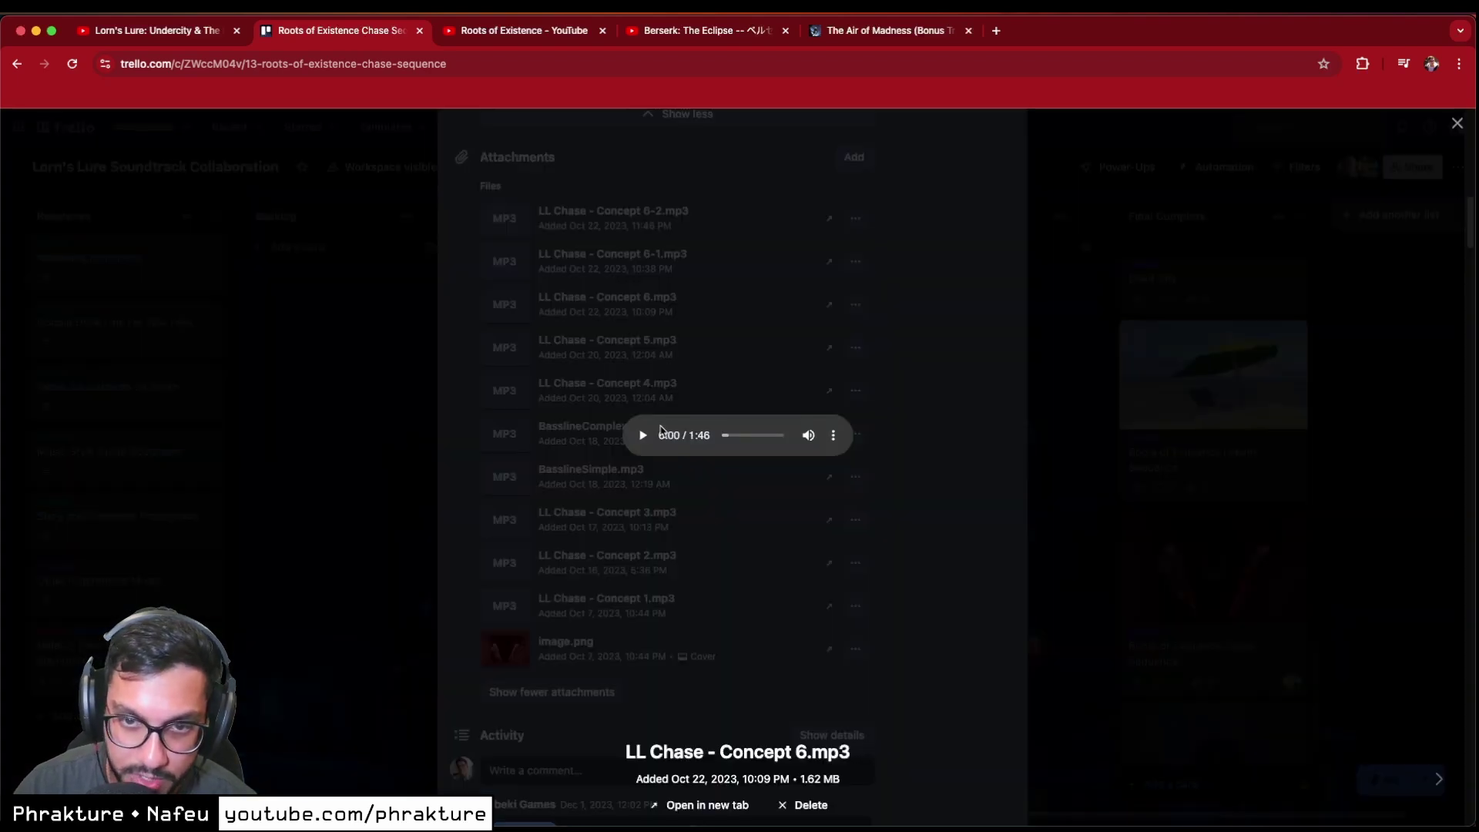
pyautogui.click(643, 436)
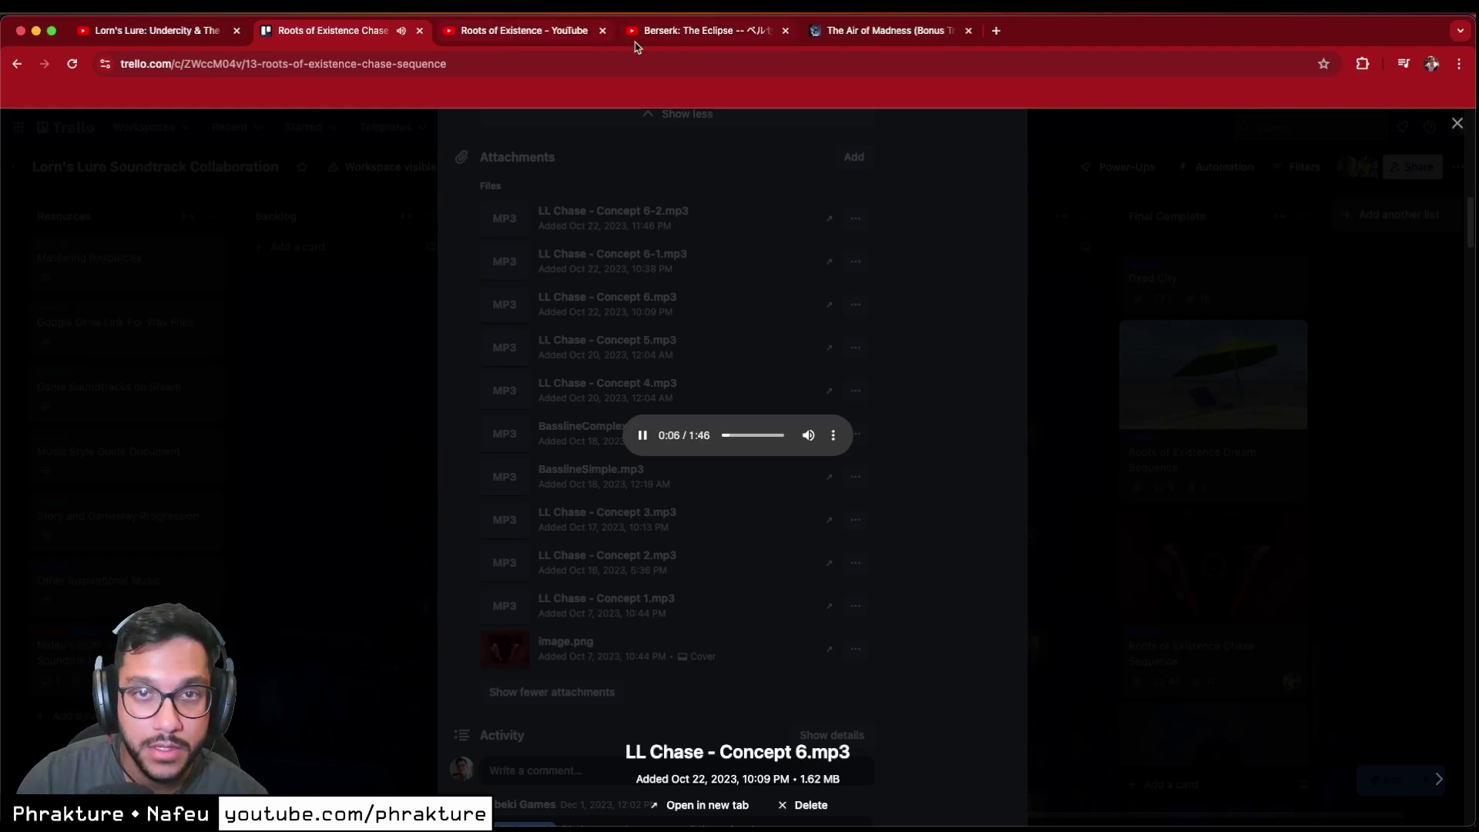
pyautogui.click(113, 40)
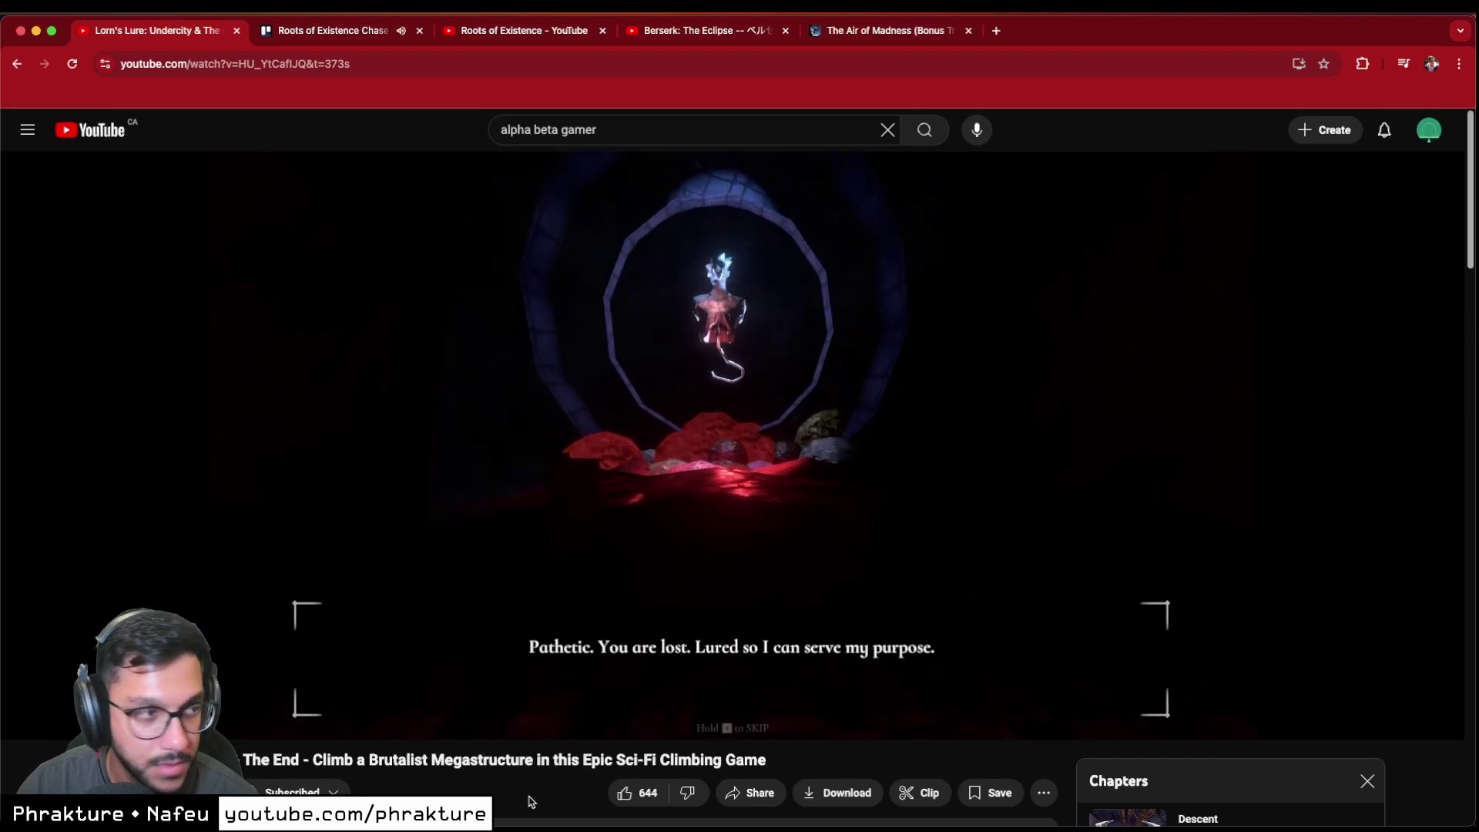
pyautogui.hotkey('ctrl', 'Tab')
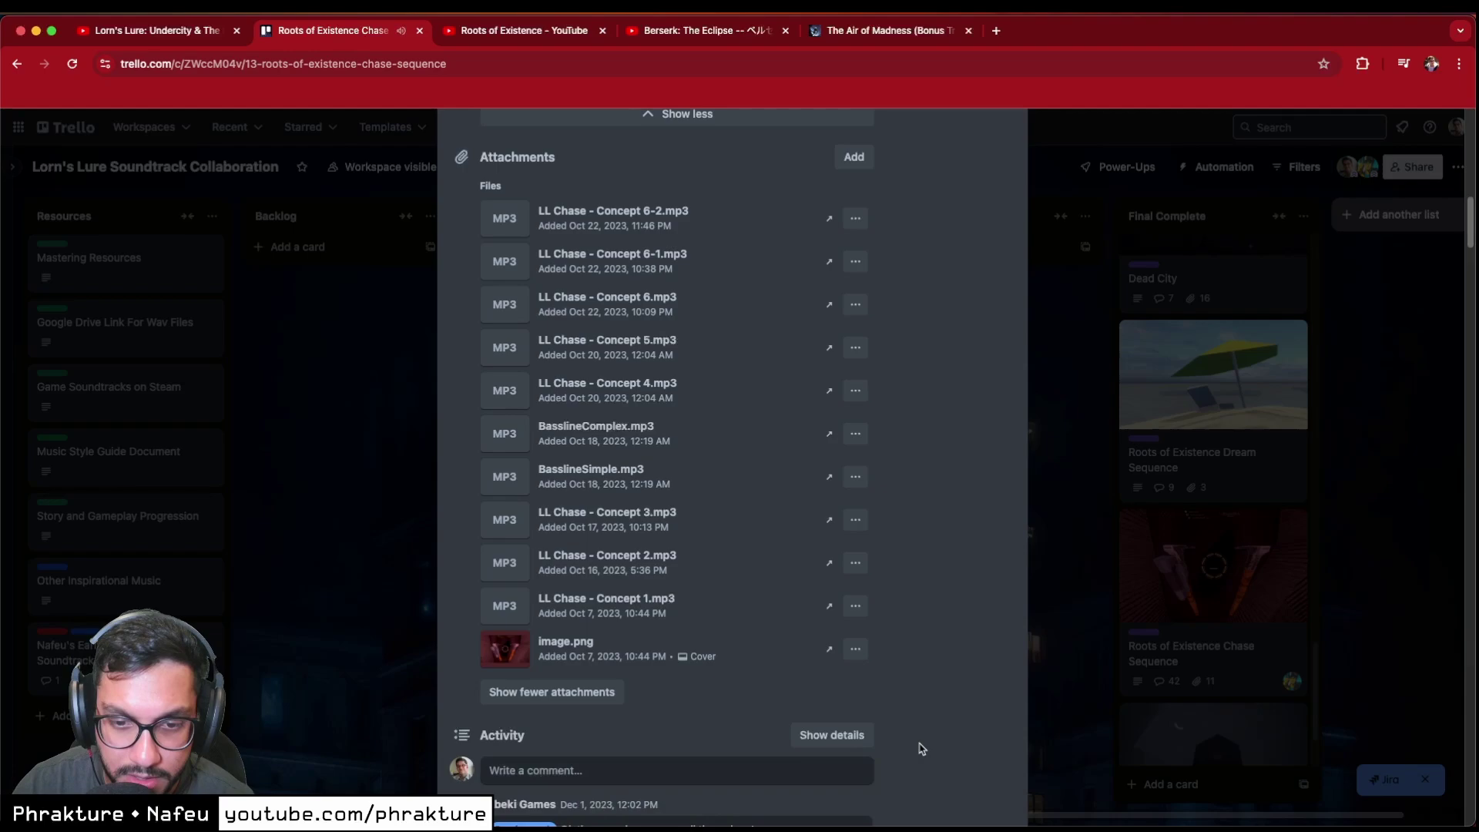
# - Switch to the Where The Black River Ends project and stop playback
pyautogui.moveTo(898, 810)
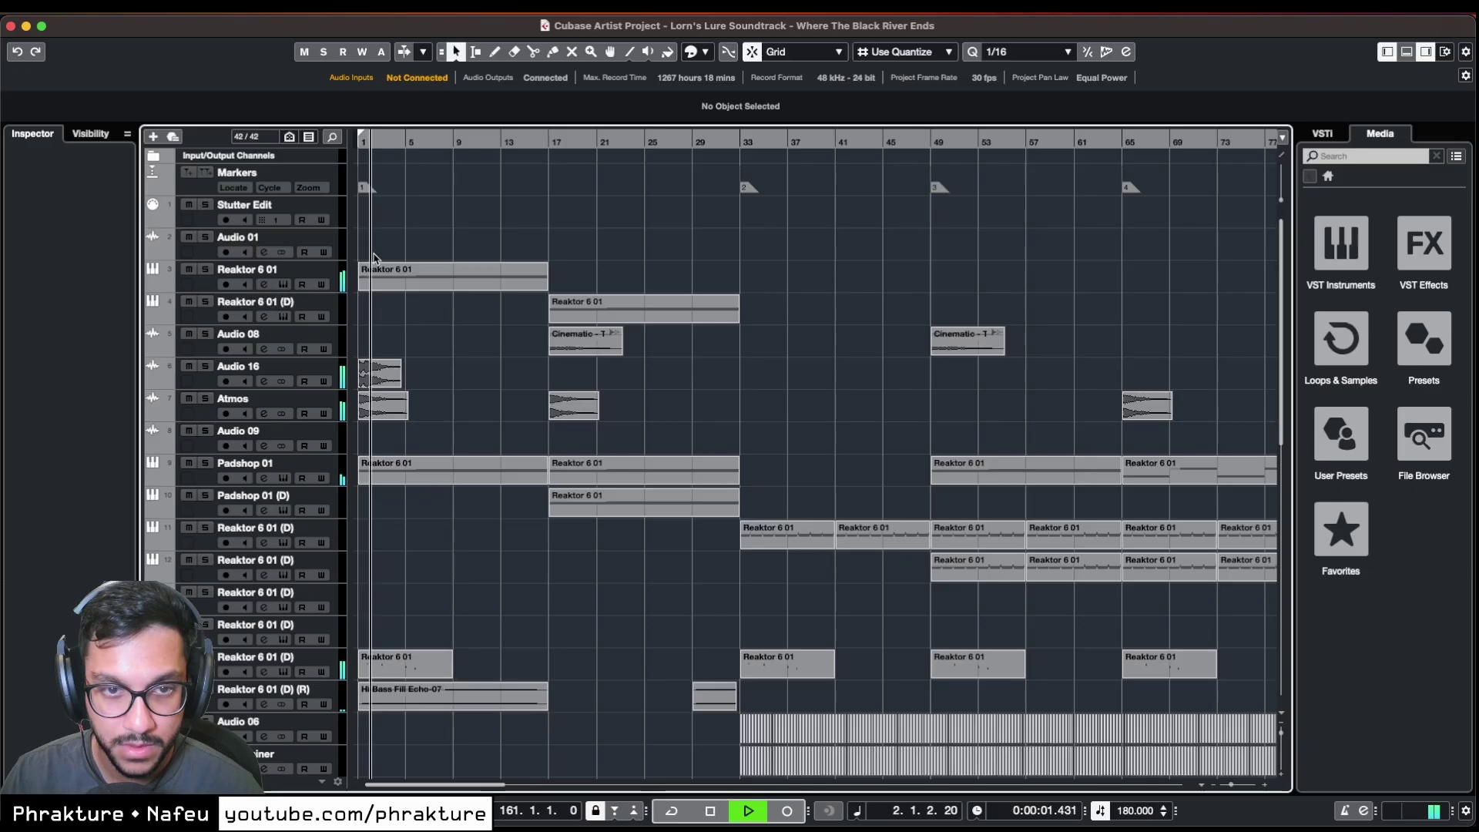
pyautogui.press('h')
pyautogui.press('h')
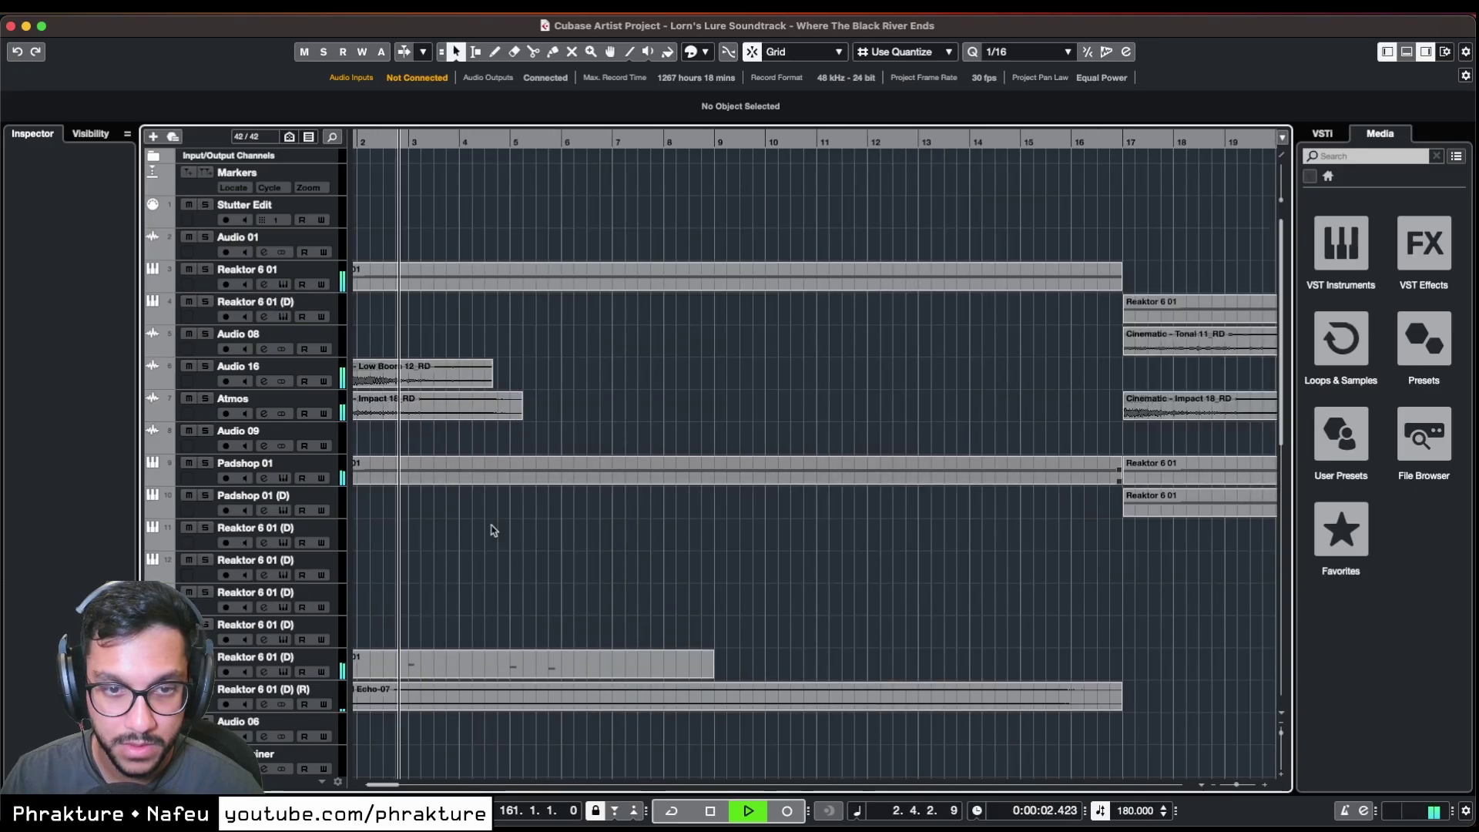
pyautogui.press('space')
pyautogui.hscroll(-2, 386, 763)
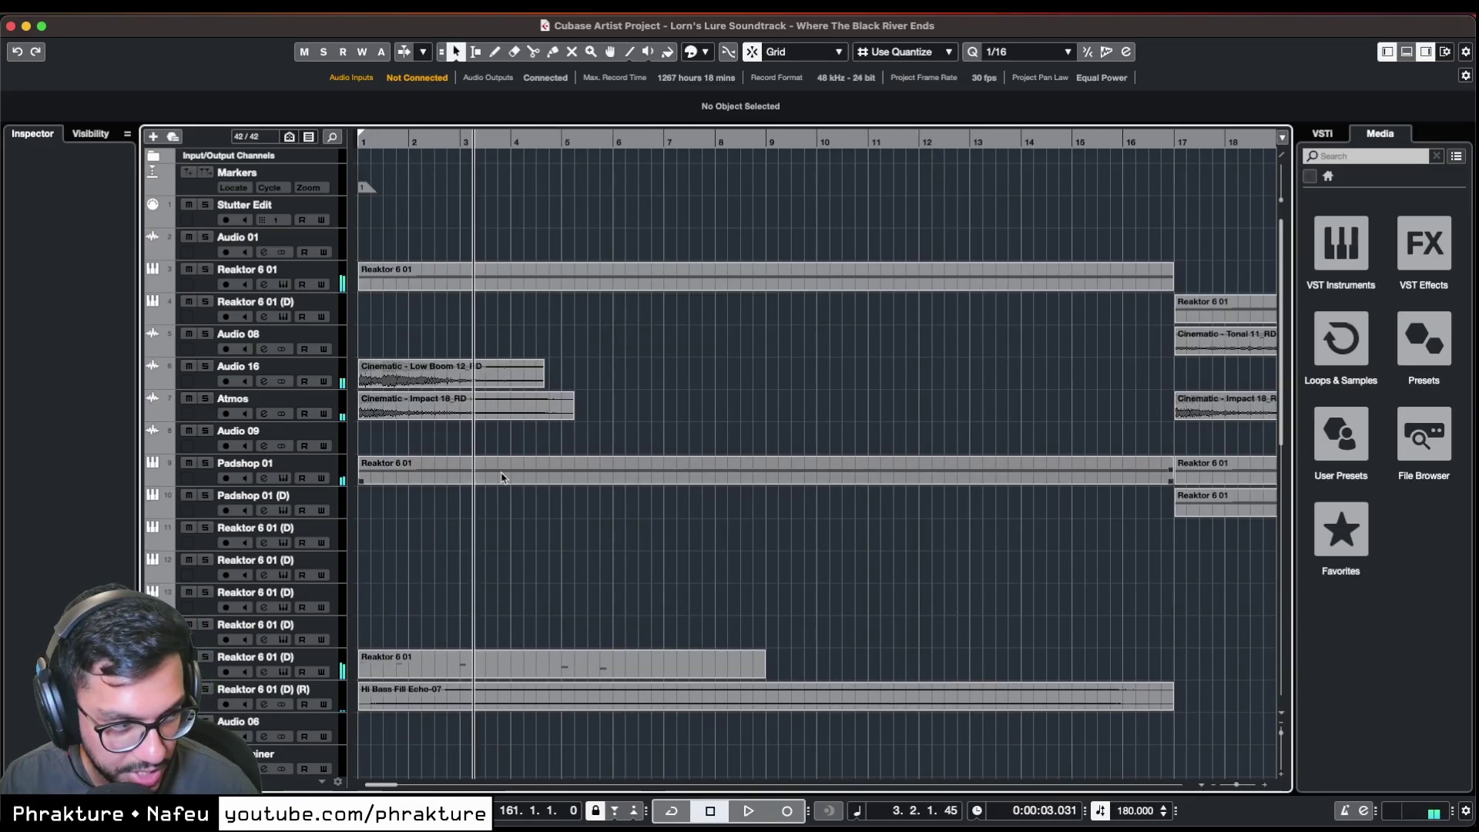
pyautogui.scroll(-4, 431, 362)
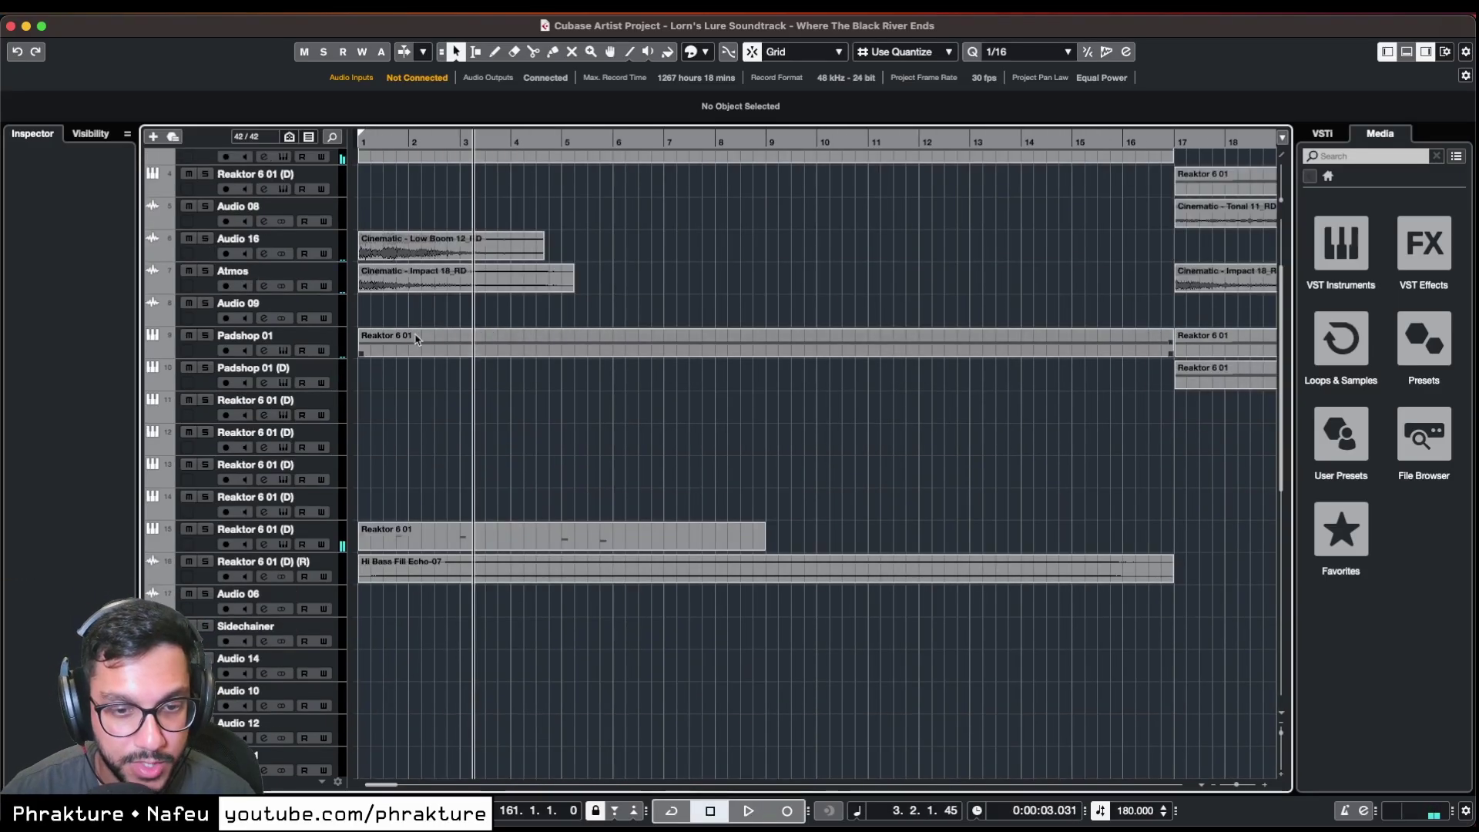
pyautogui.scroll(-10, 463, 362)
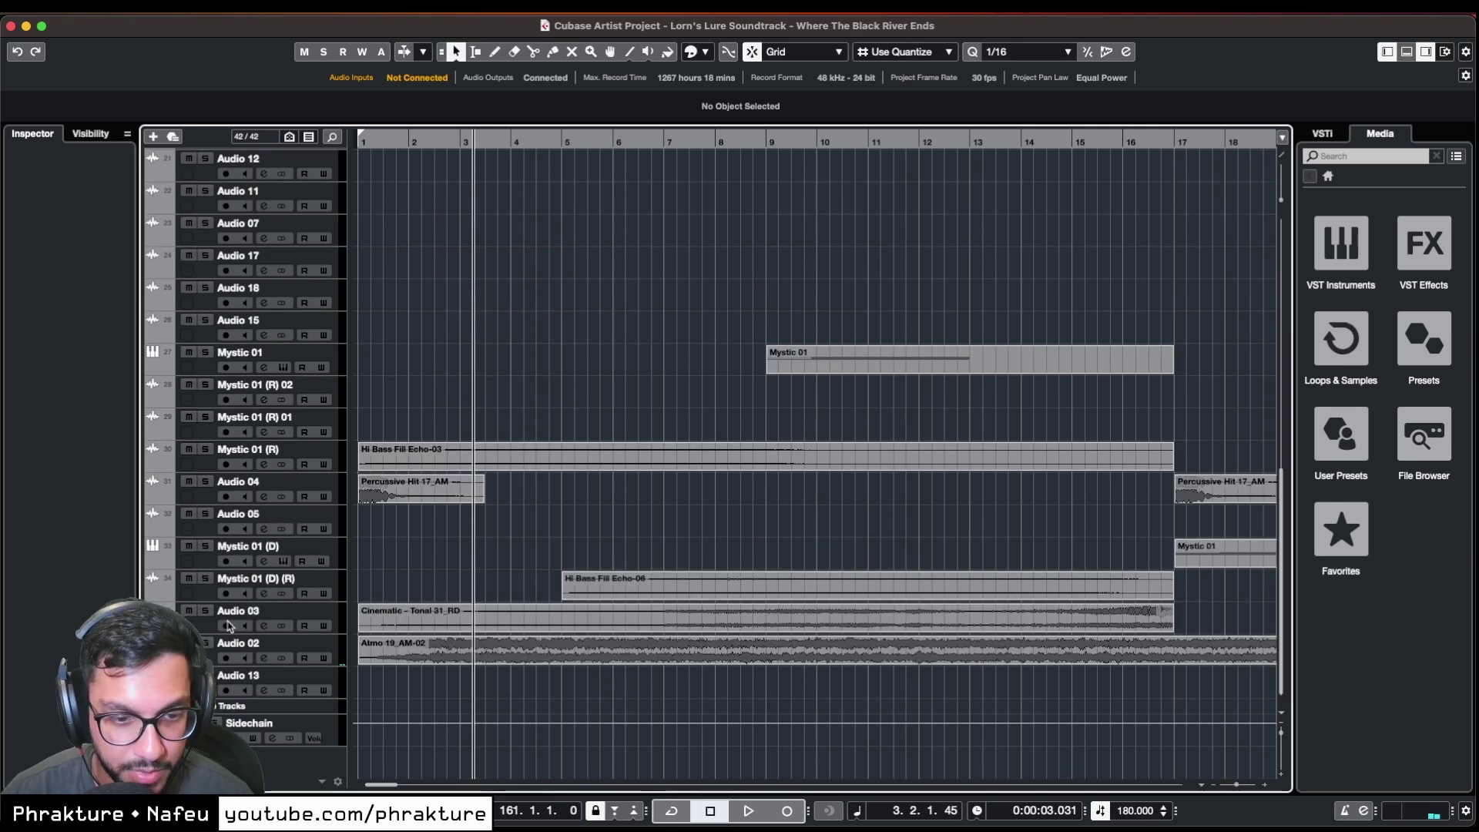
# - Solo Audio 02 and Audio 03 and audition them from bars 4 and 10
pyautogui.click(205, 643)
pyautogui.click(531, 142)
pyautogui.press('space')
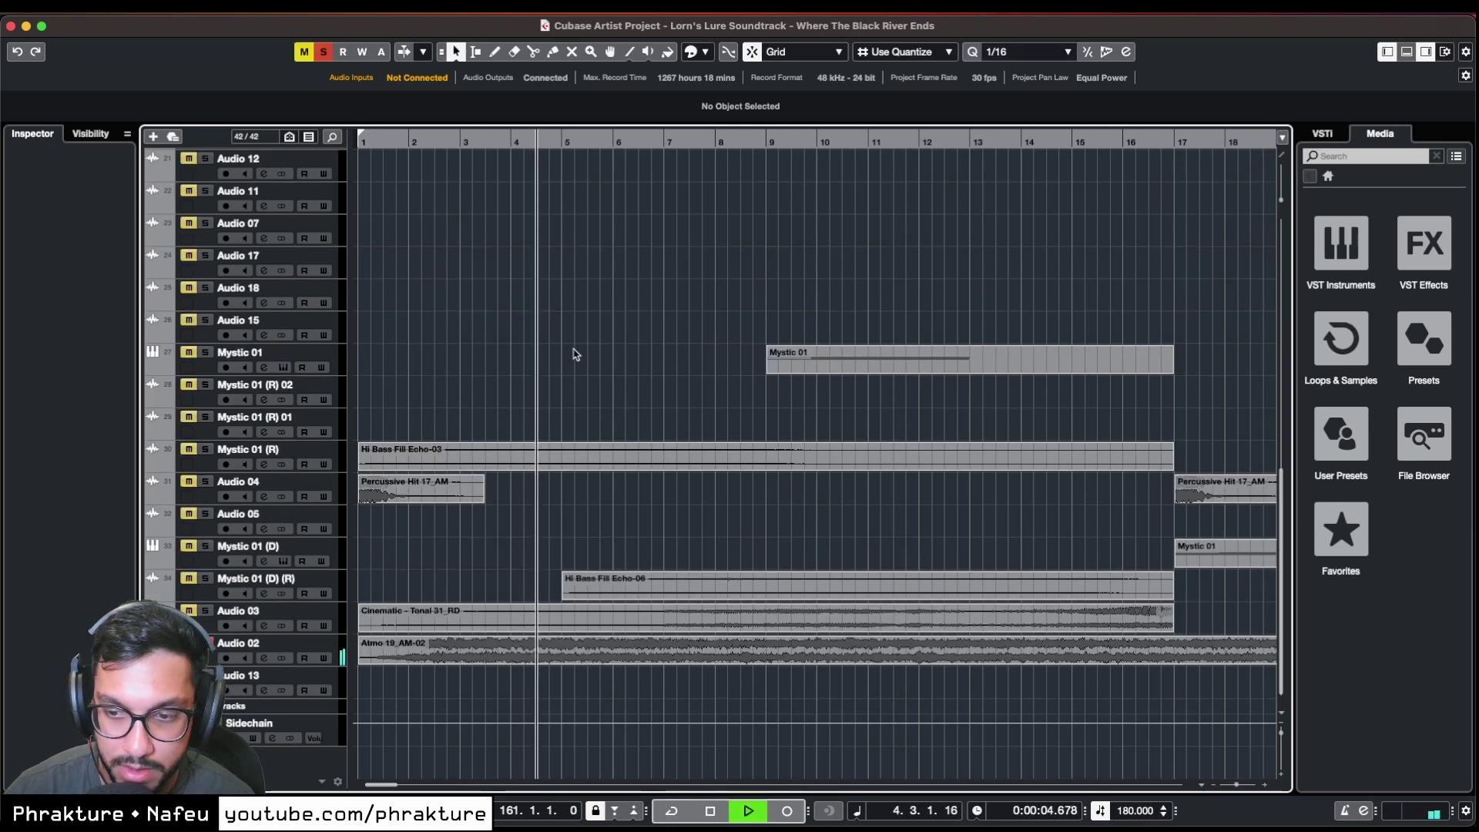
pyautogui.press('space')
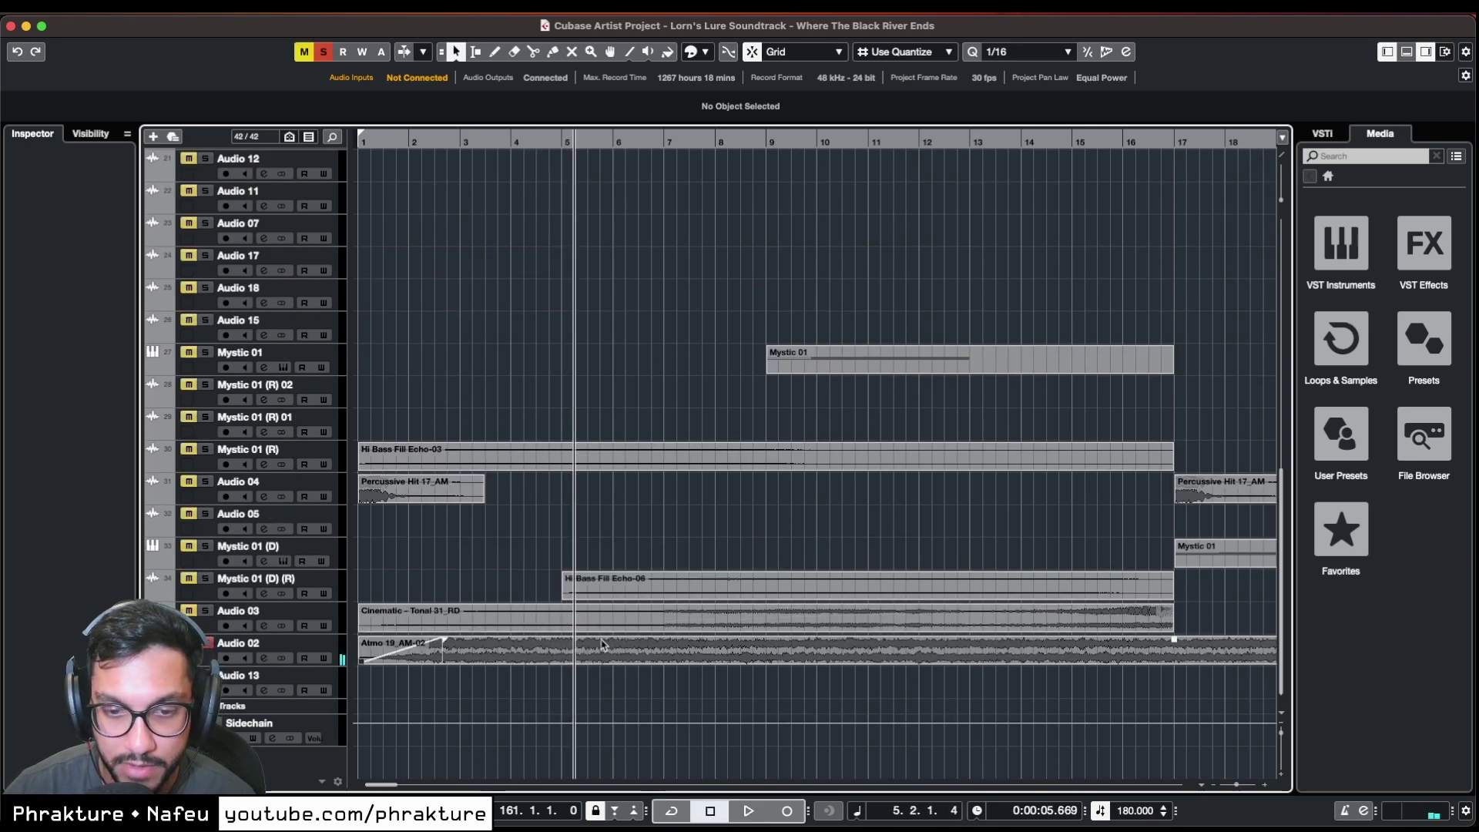
pyautogui.click(205, 610)
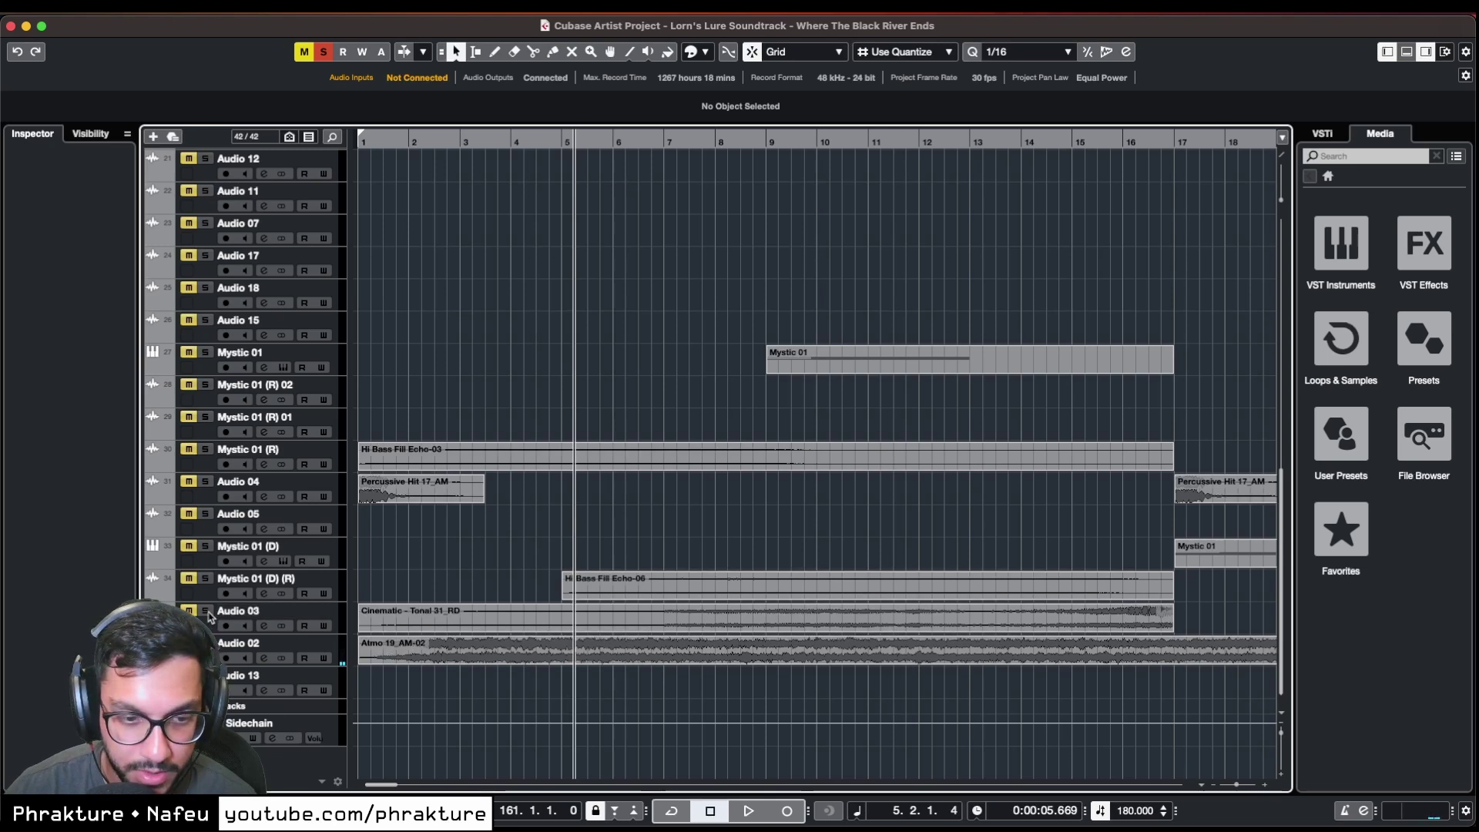
pyautogui.click(835, 137)
pyautogui.press('space')
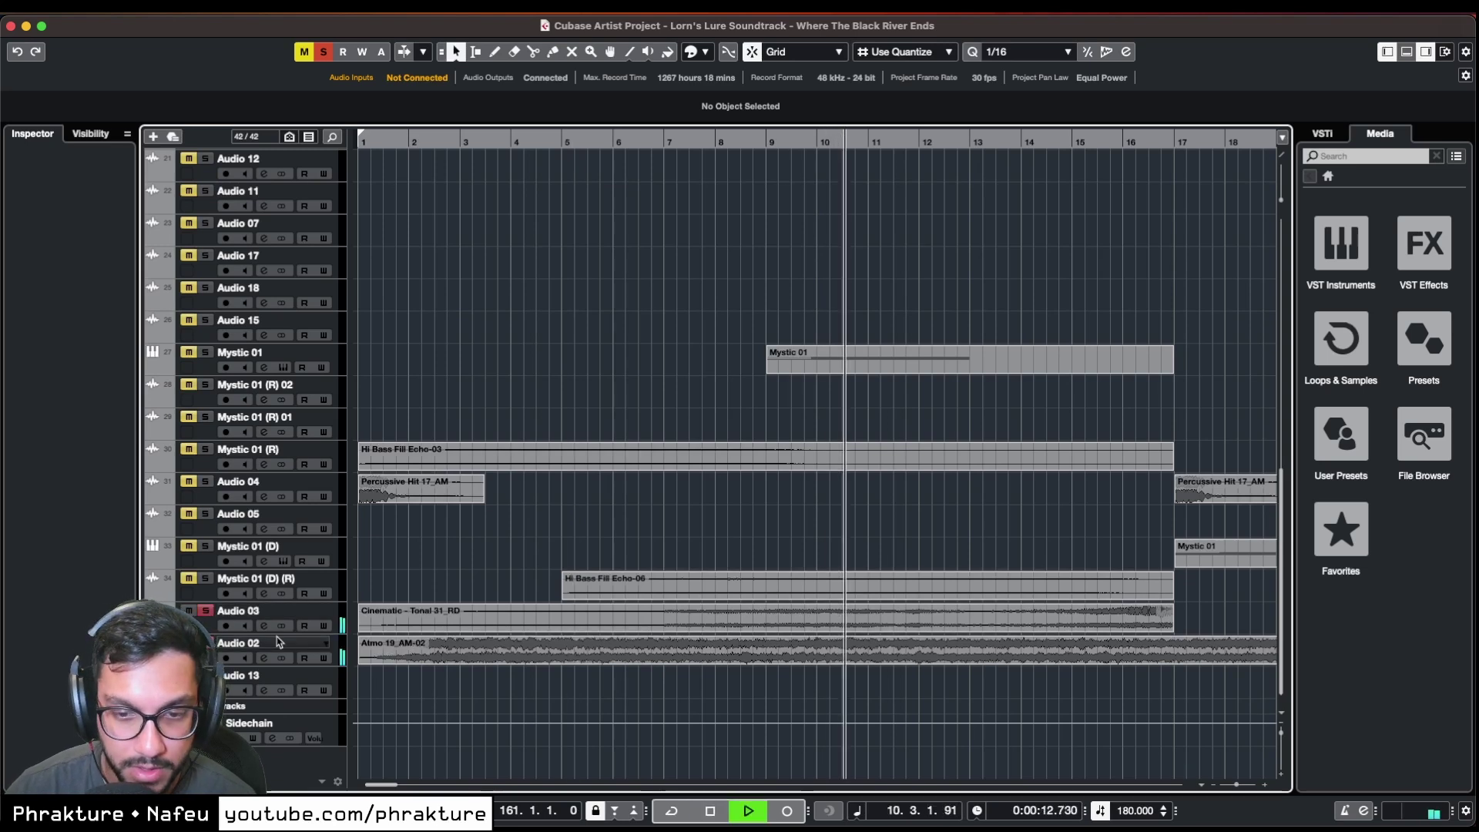
pyautogui.press('space')
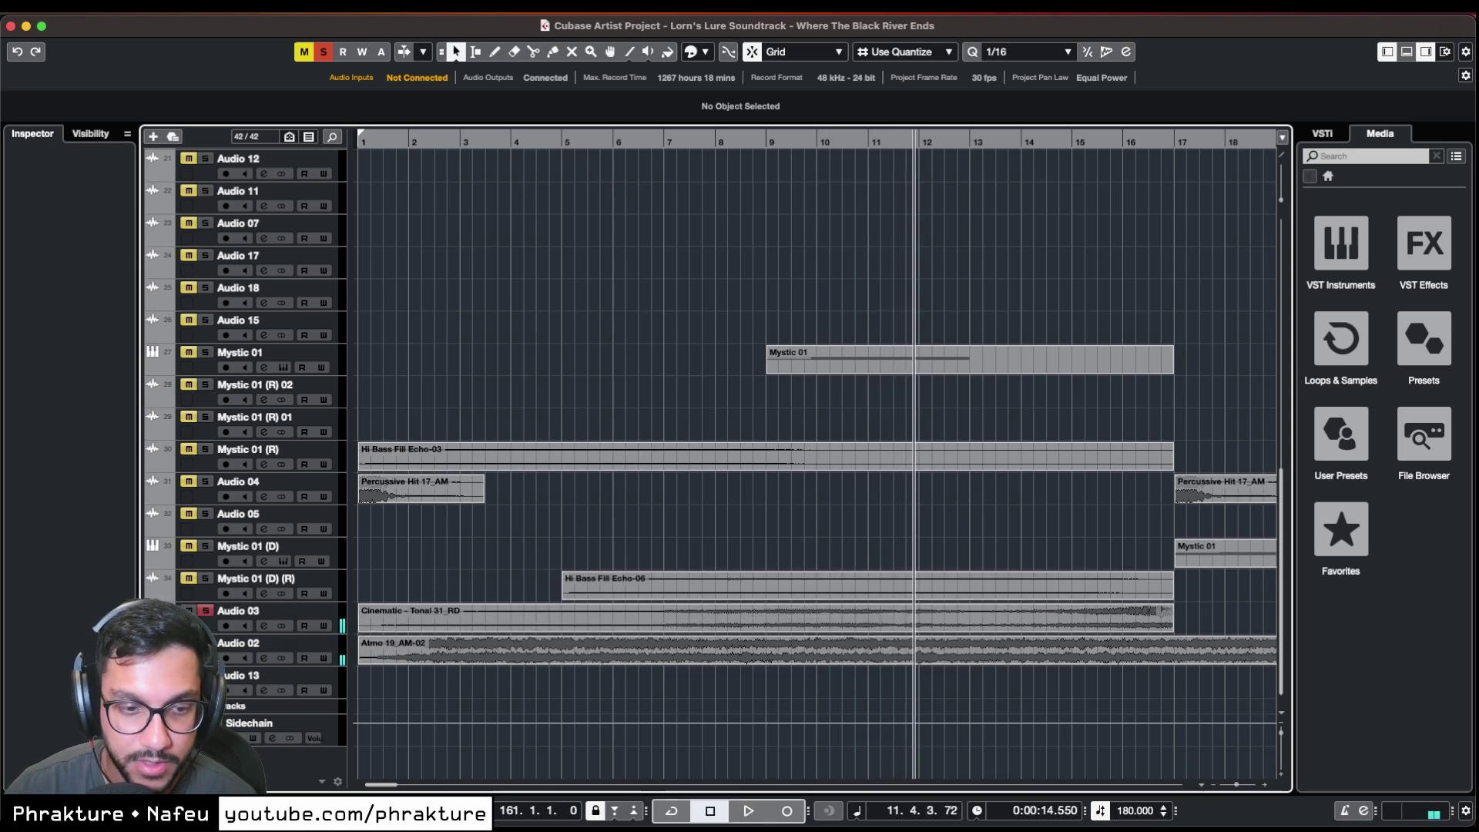
# - Clear the solos and play the project from bar 1
pyautogui.click(277, 616)
pyautogui.press('s')
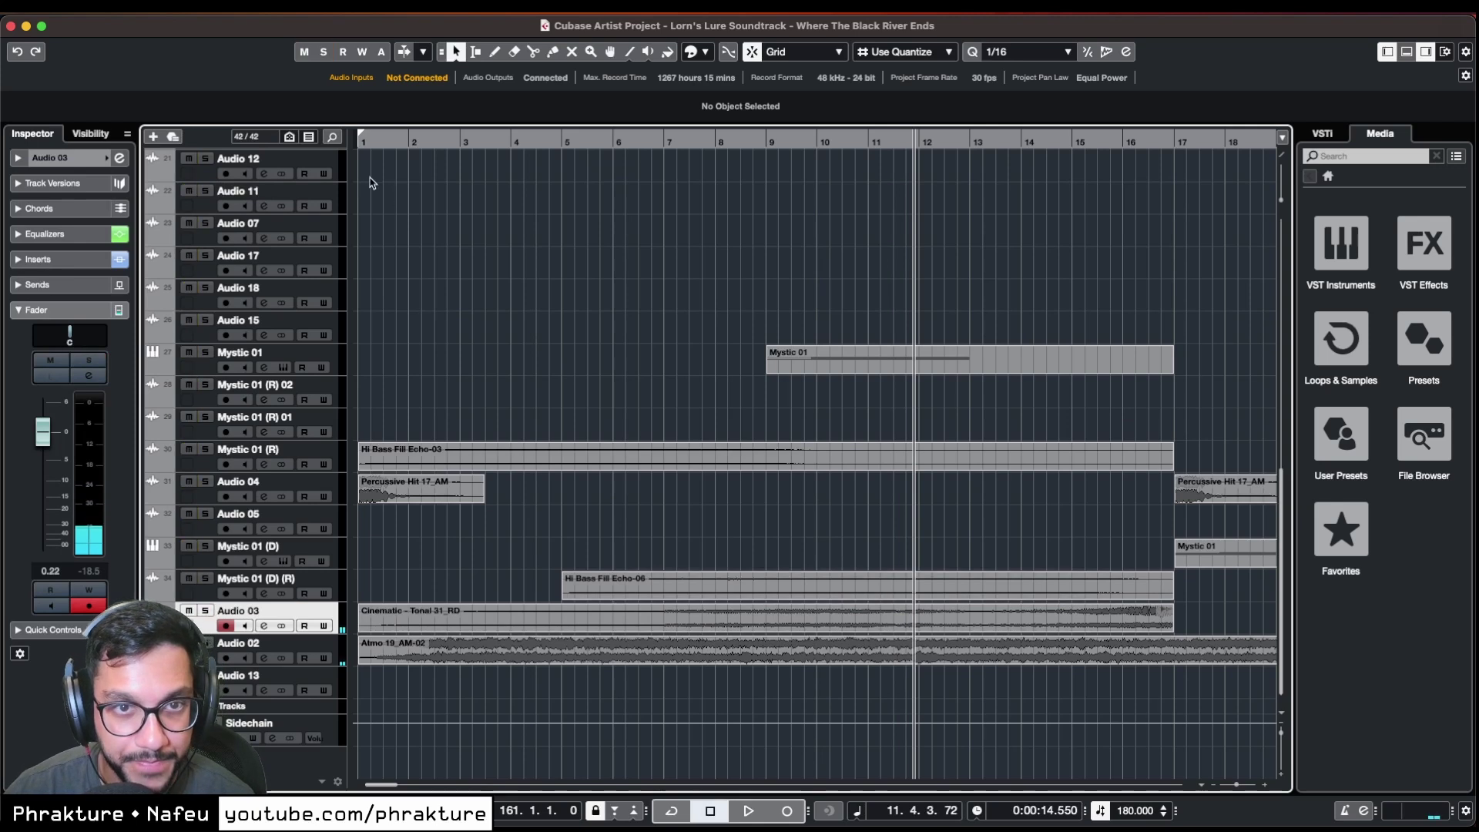
pyautogui.click(360, 139)
pyautogui.press('space')
pyautogui.scroll(10, 465, 472)
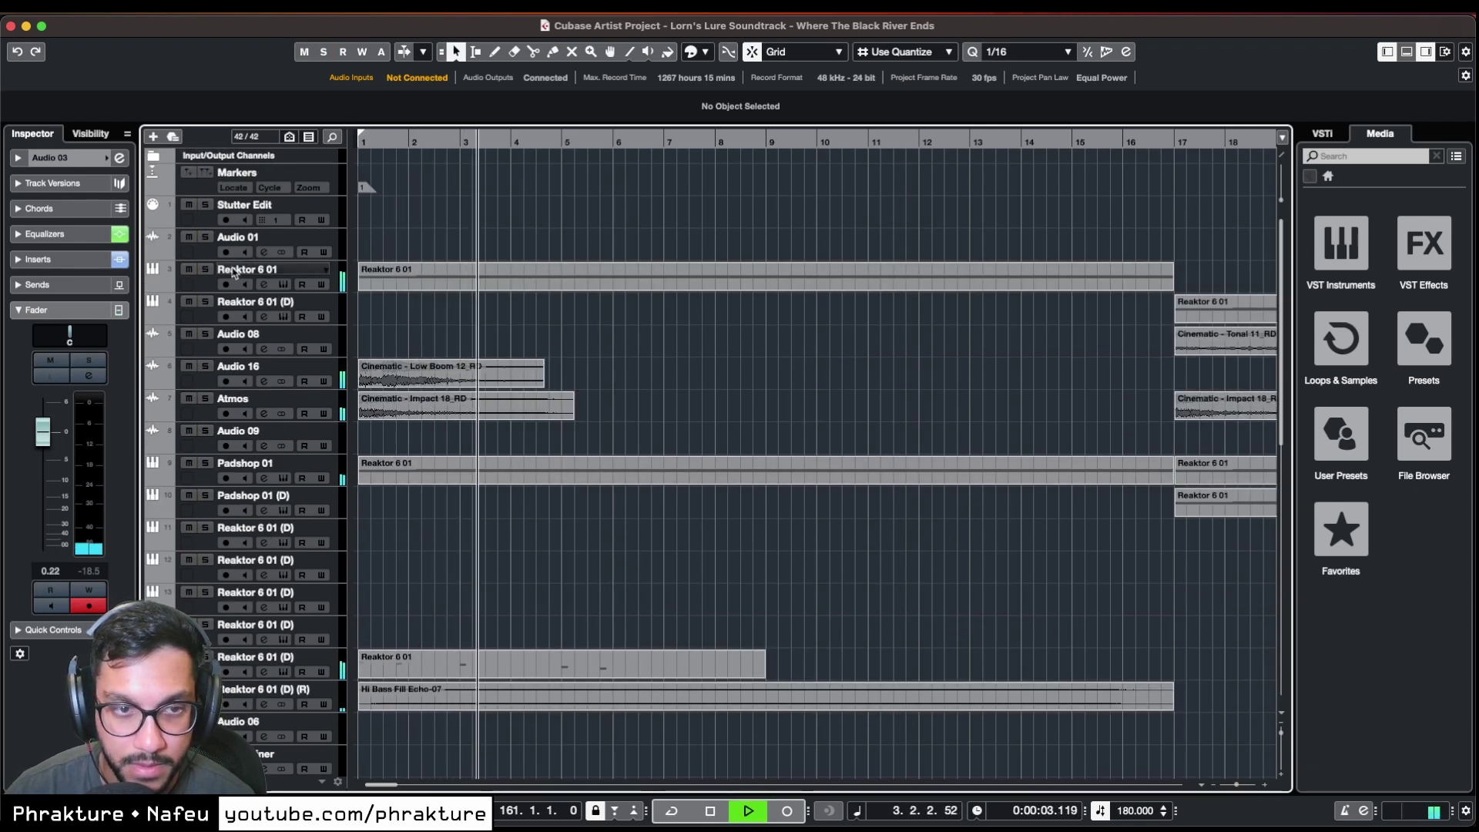
# - Solo the first Reaktor 6 01 track and open its part in the Key Editor
pyautogui.click(205, 270)
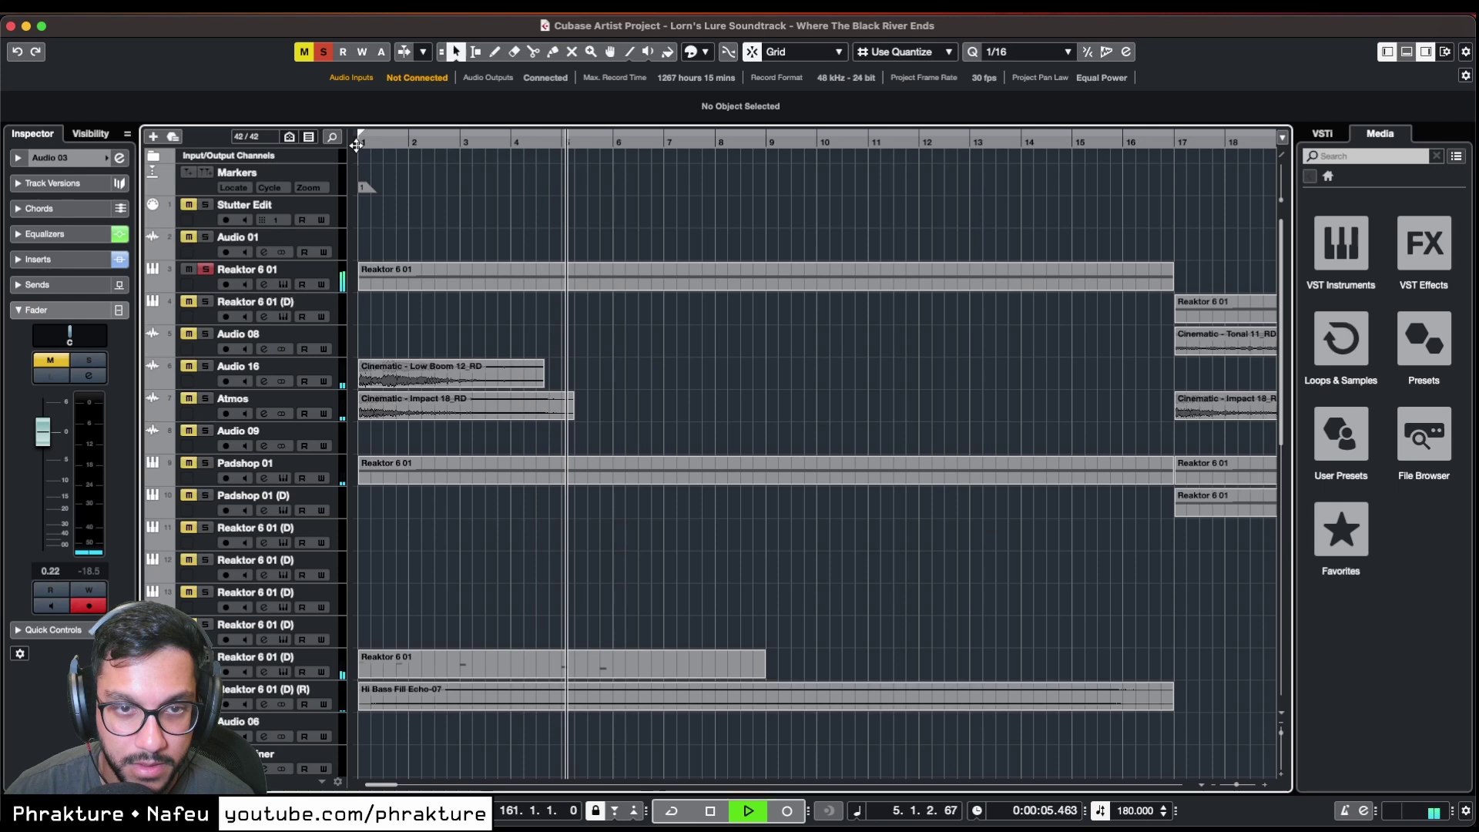
pyautogui.press('space')
pyautogui.click(432, 279)
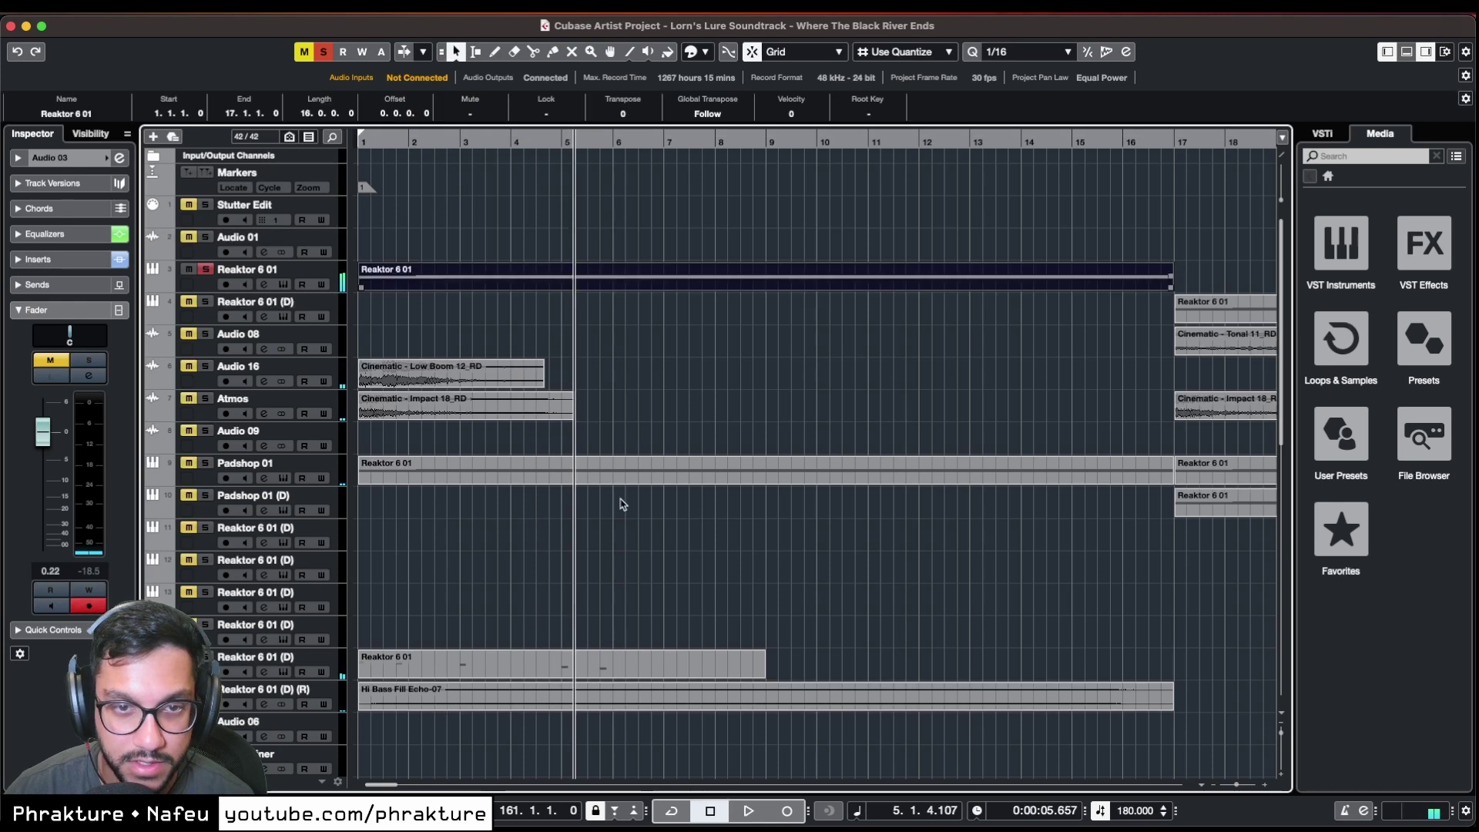
pyautogui.press('Return')
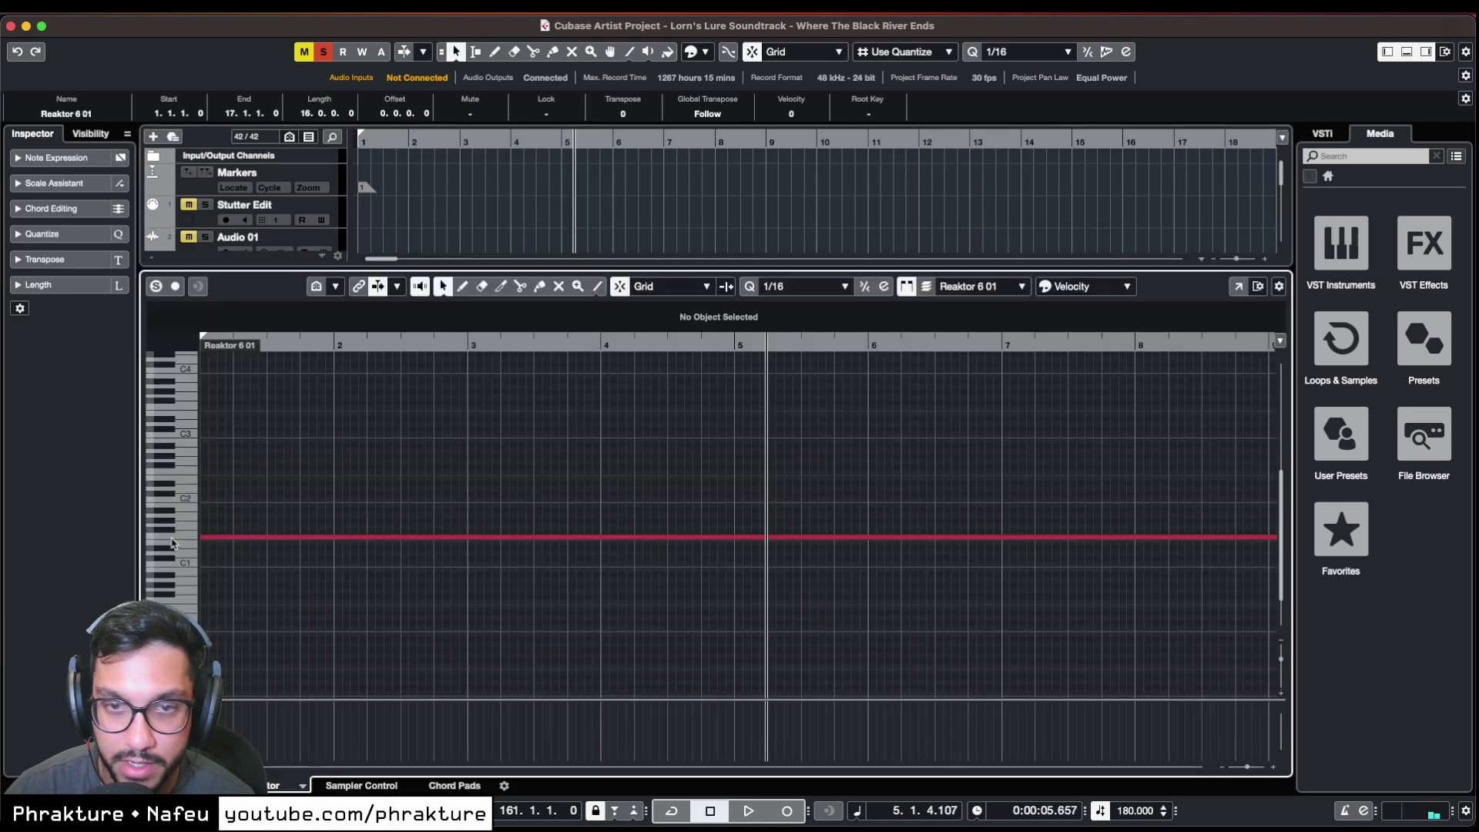
# - Audition a note pitch and play the Reaktor part, then close the Key Editor
pyautogui.click(191, 537)
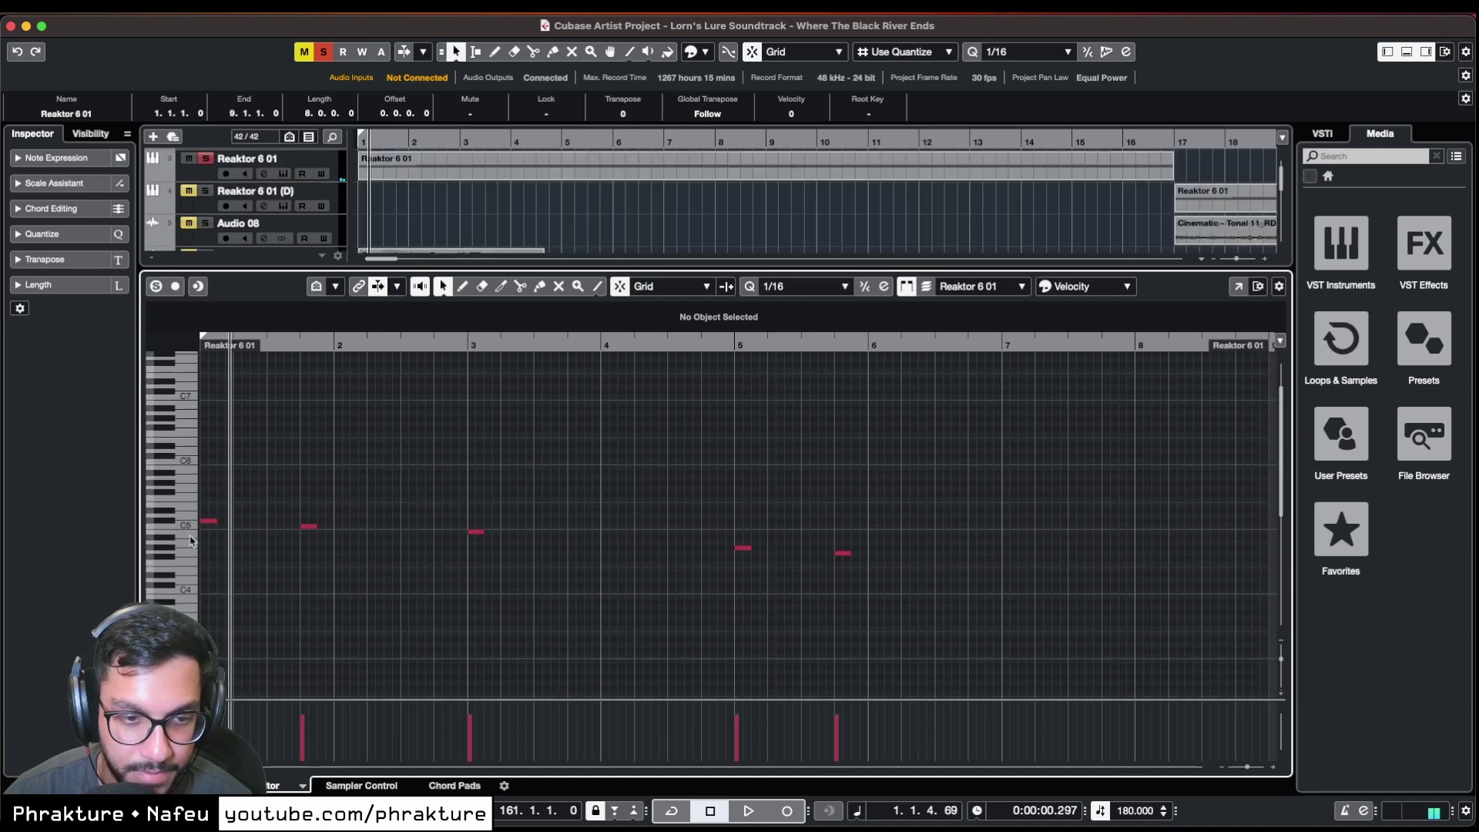
pyautogui.press('space')
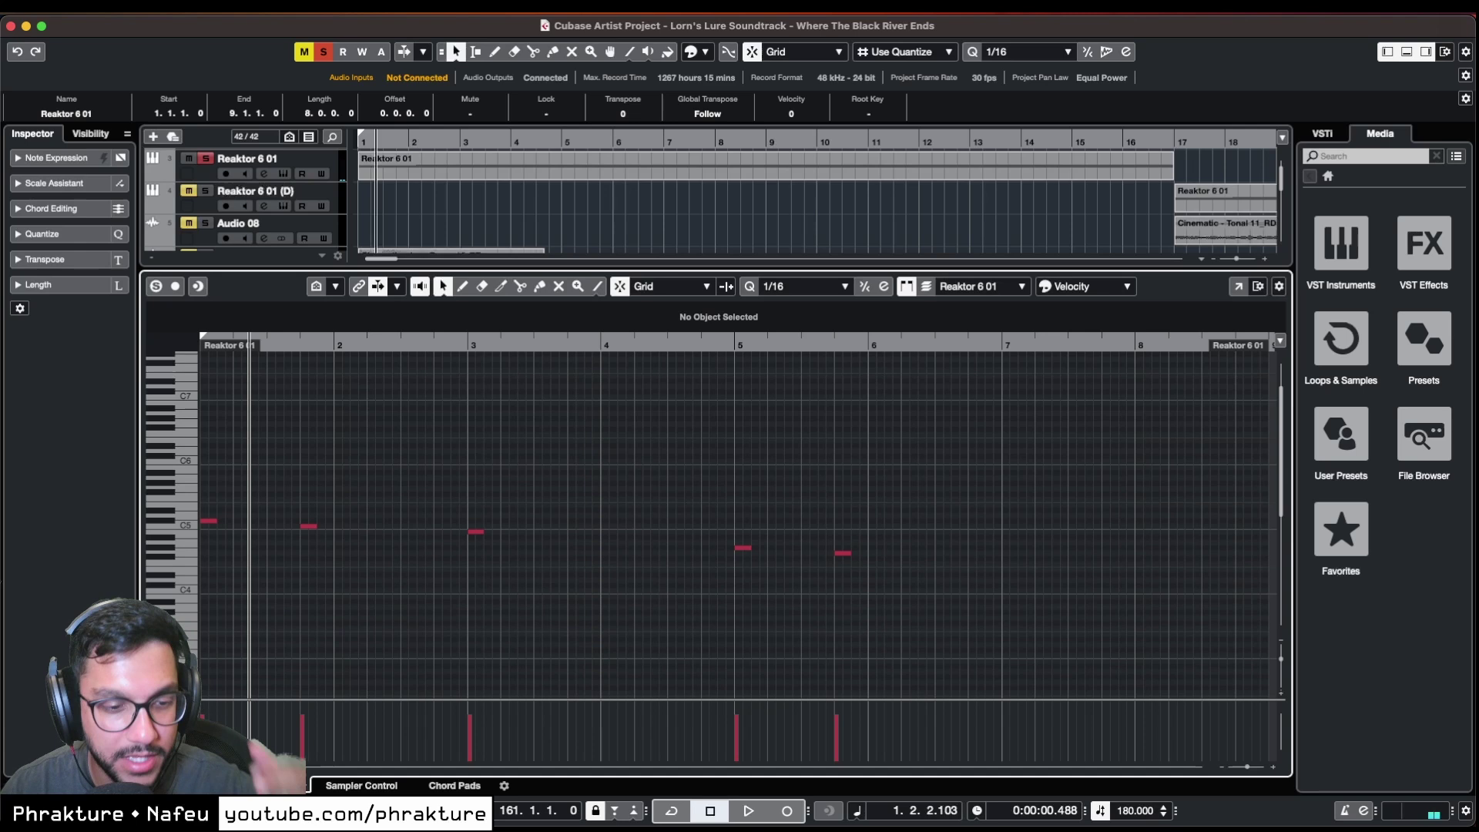
pyautogui.press('Return')
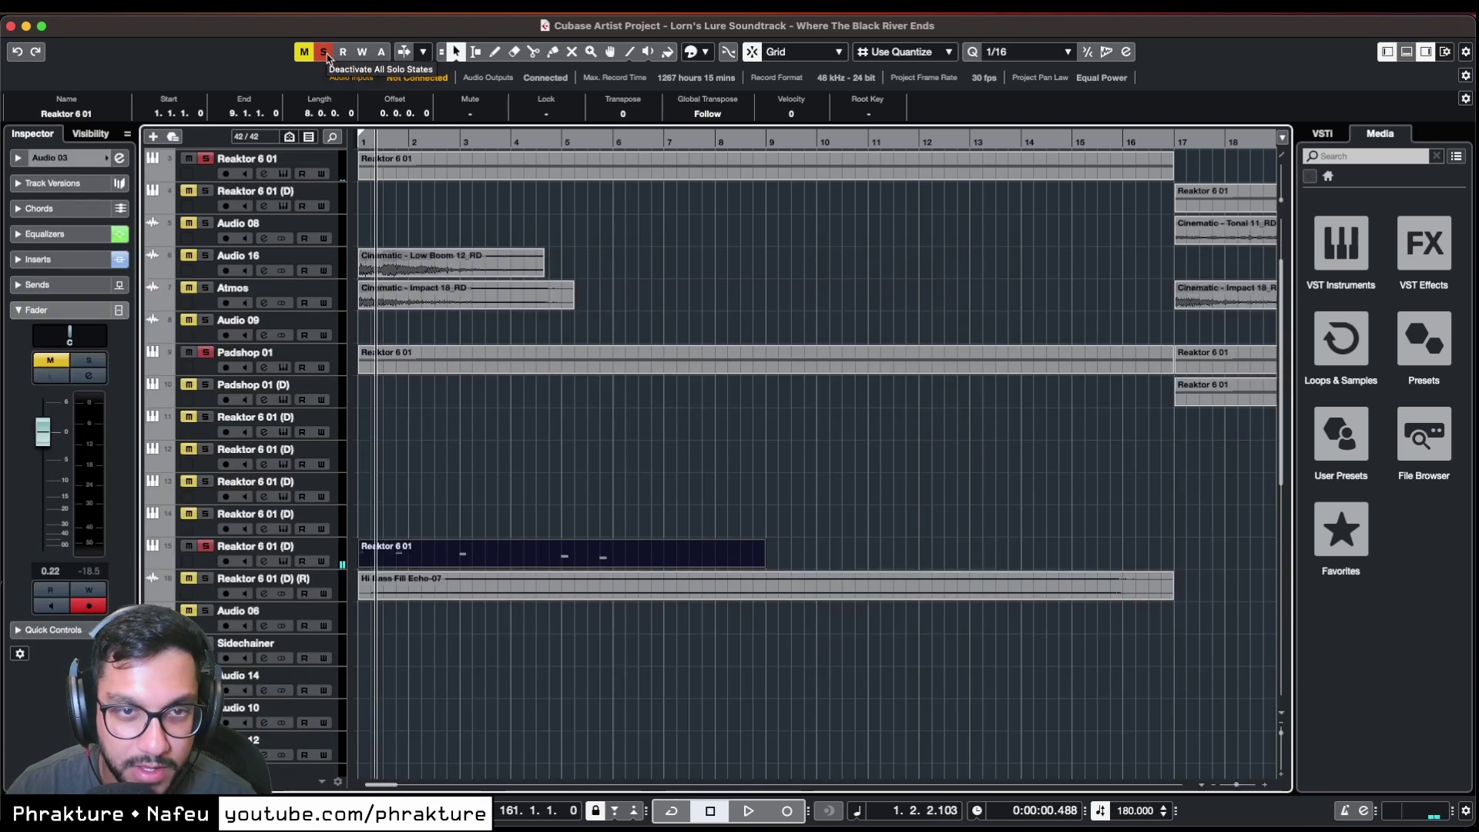
# - Deactivate all solo states and play the full arrangement, zoomed out
pyautogui.click(327, 56)
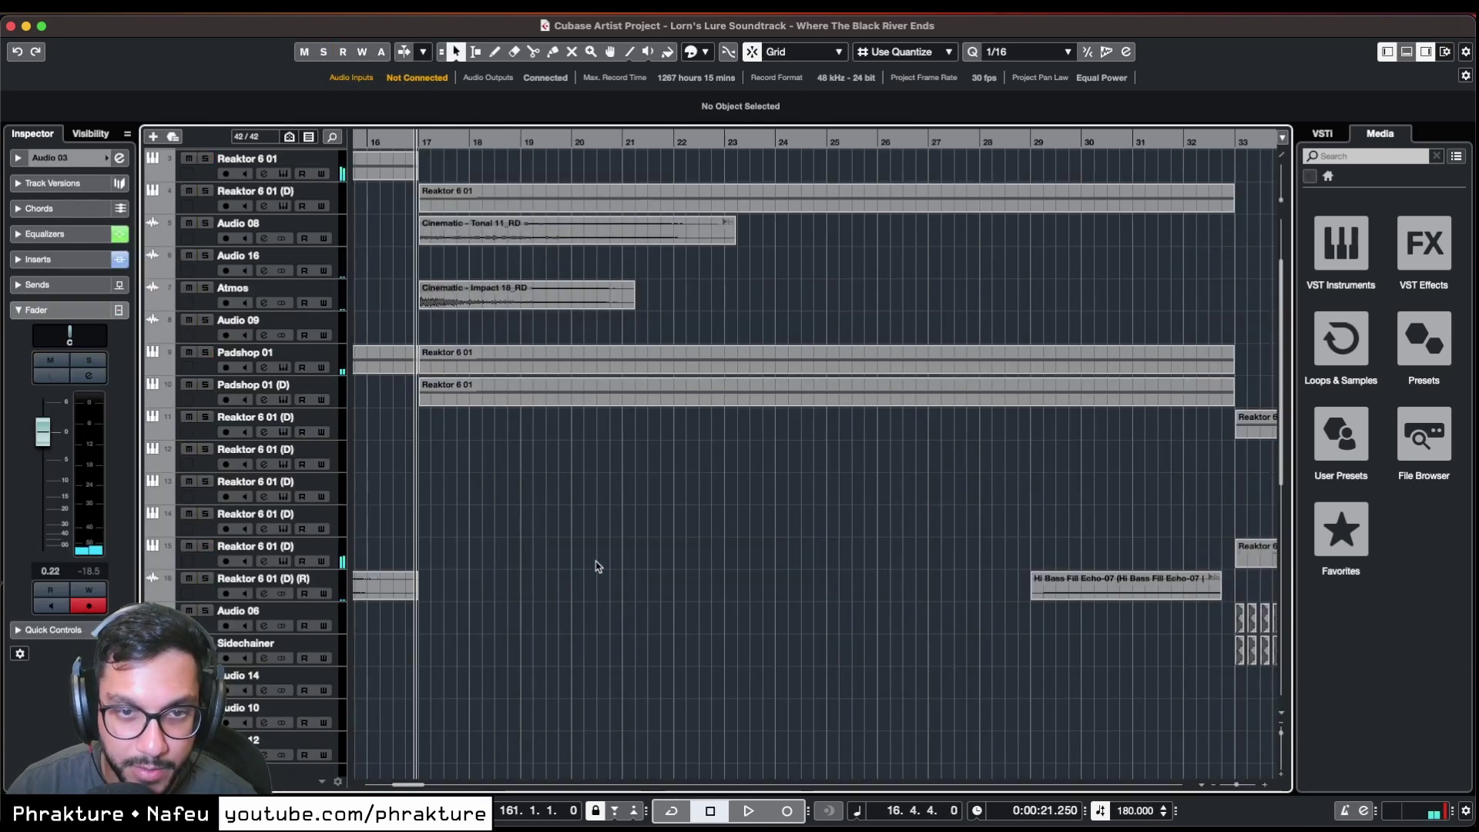
pyautogui.press('space')
pyautogui.scroll(-2, 599, 567)
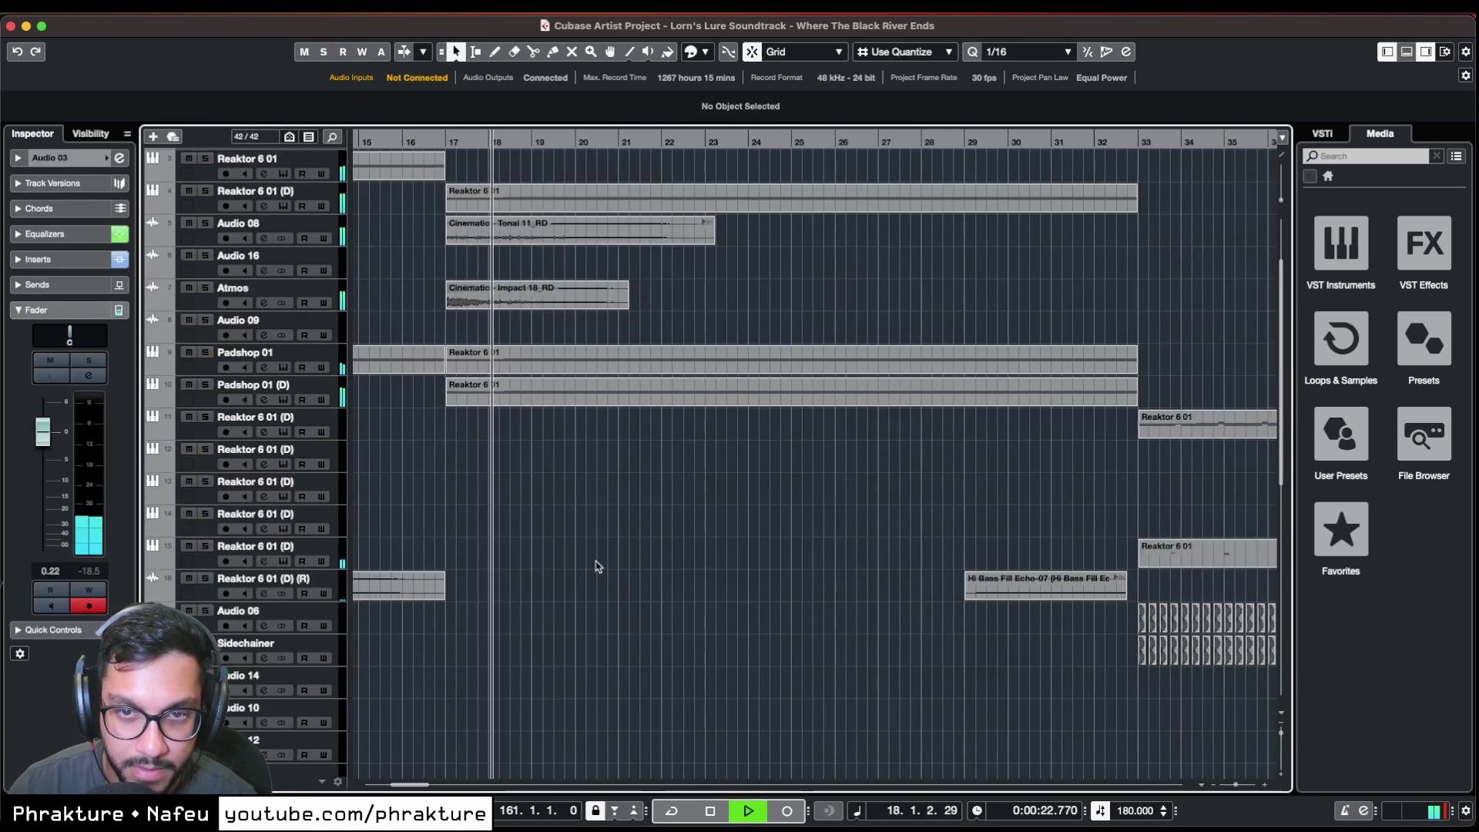
pyautogui.moveTo(411, 786); pyautogui.dragTo(416, 787)
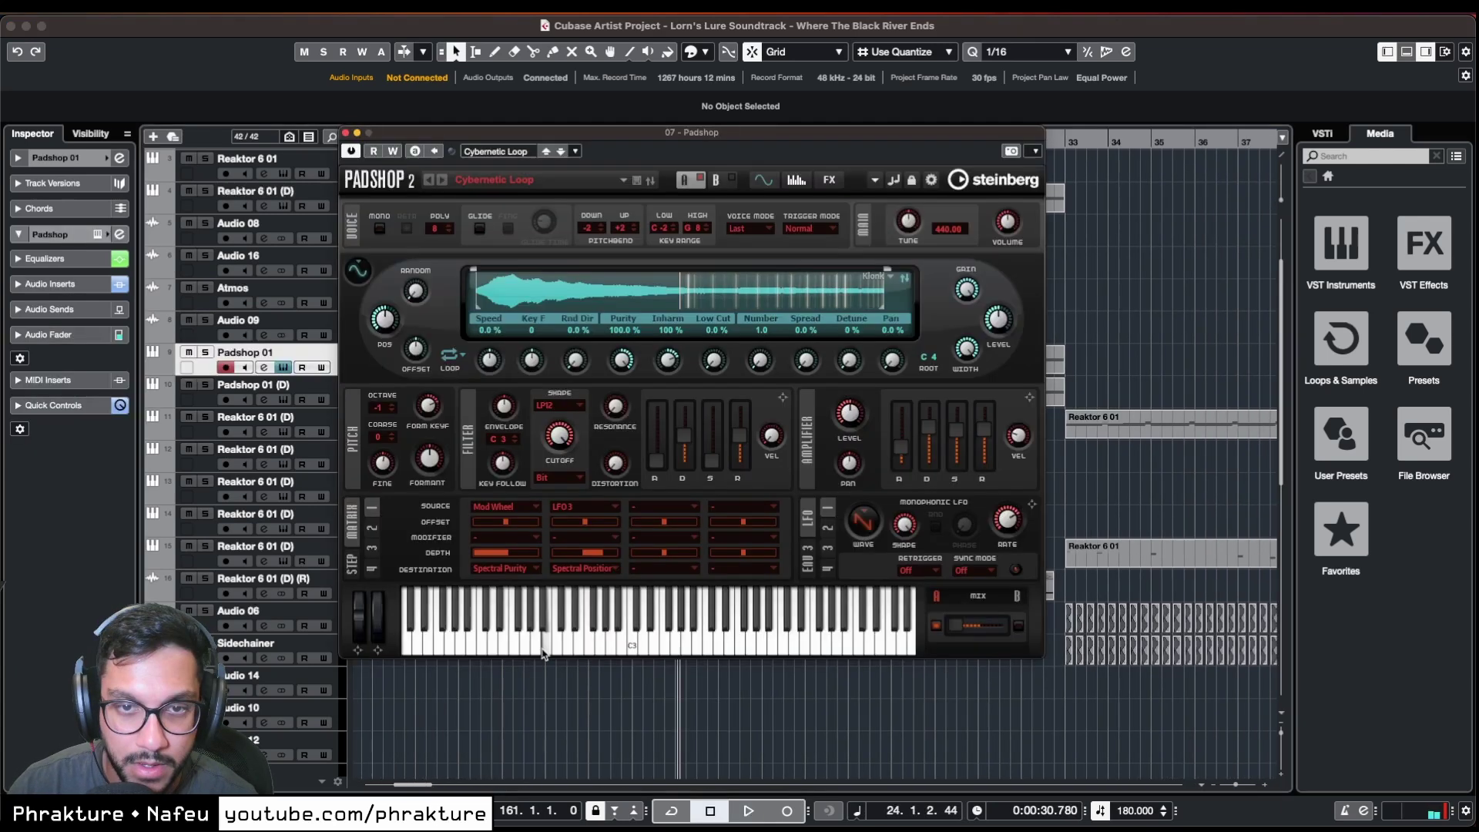
pyautogui.click(346, 133)
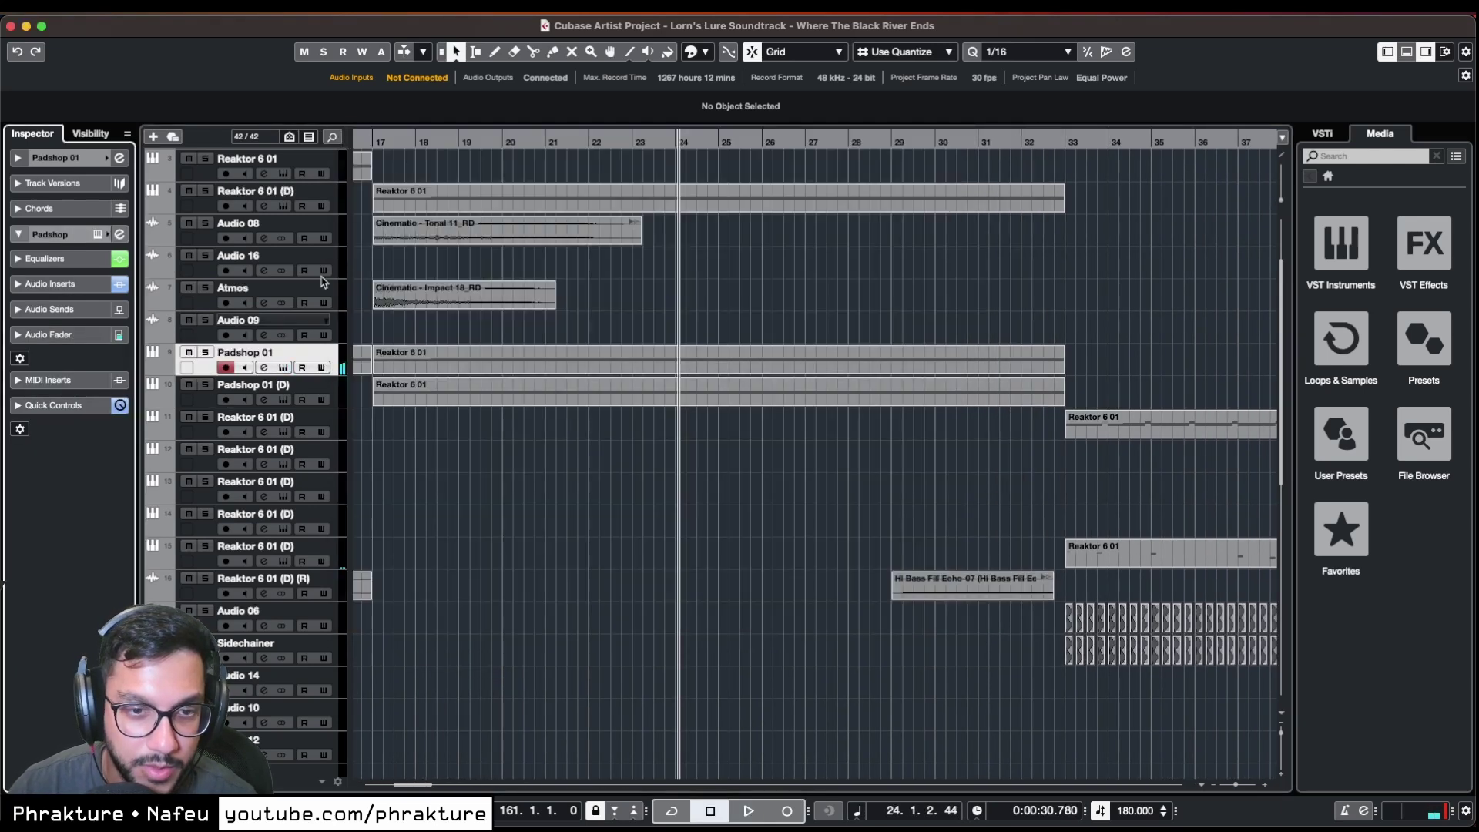
pyautogui.click(375, 142)
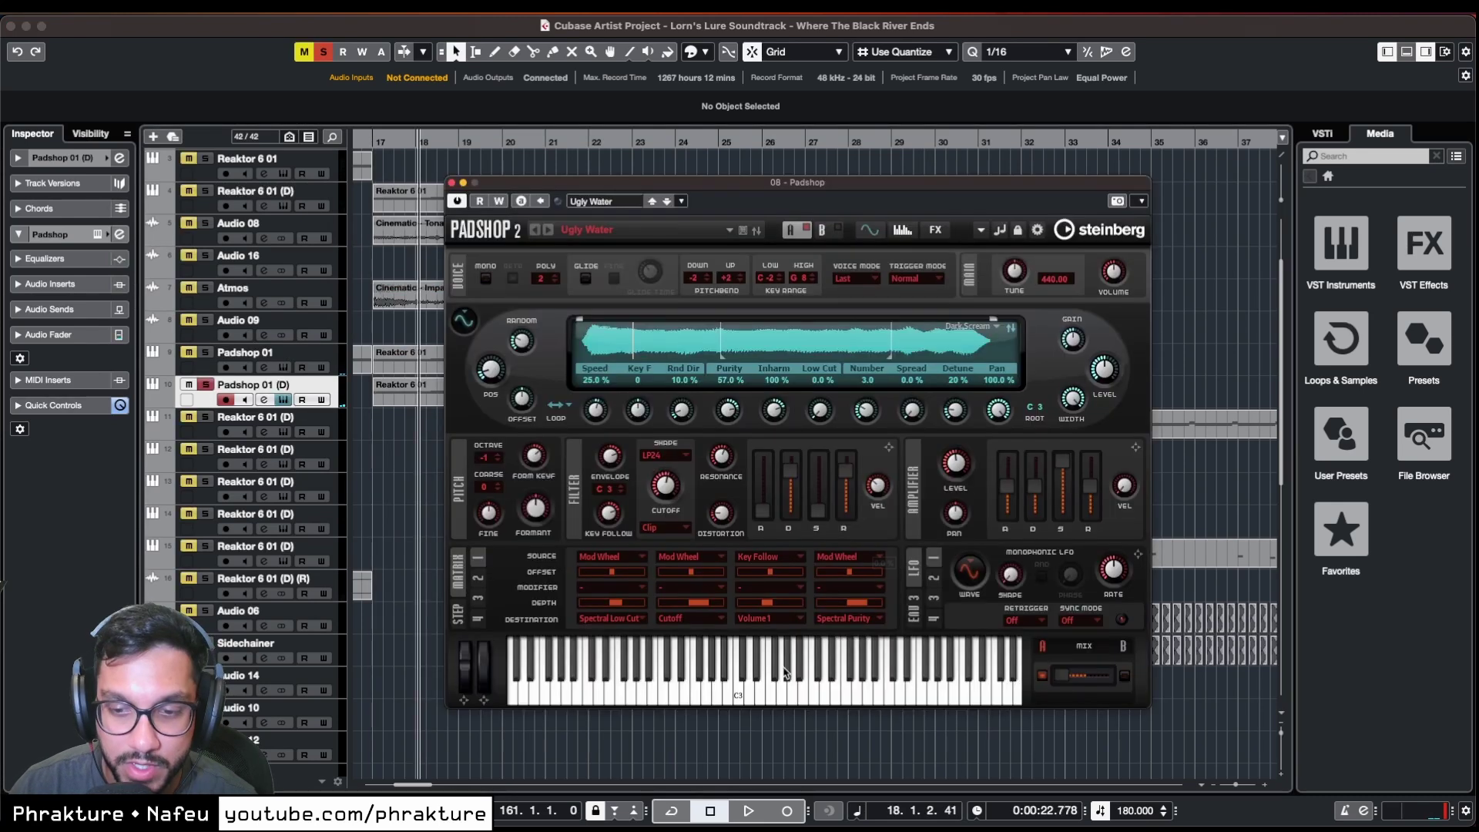
pyautogui.click(758, 696)
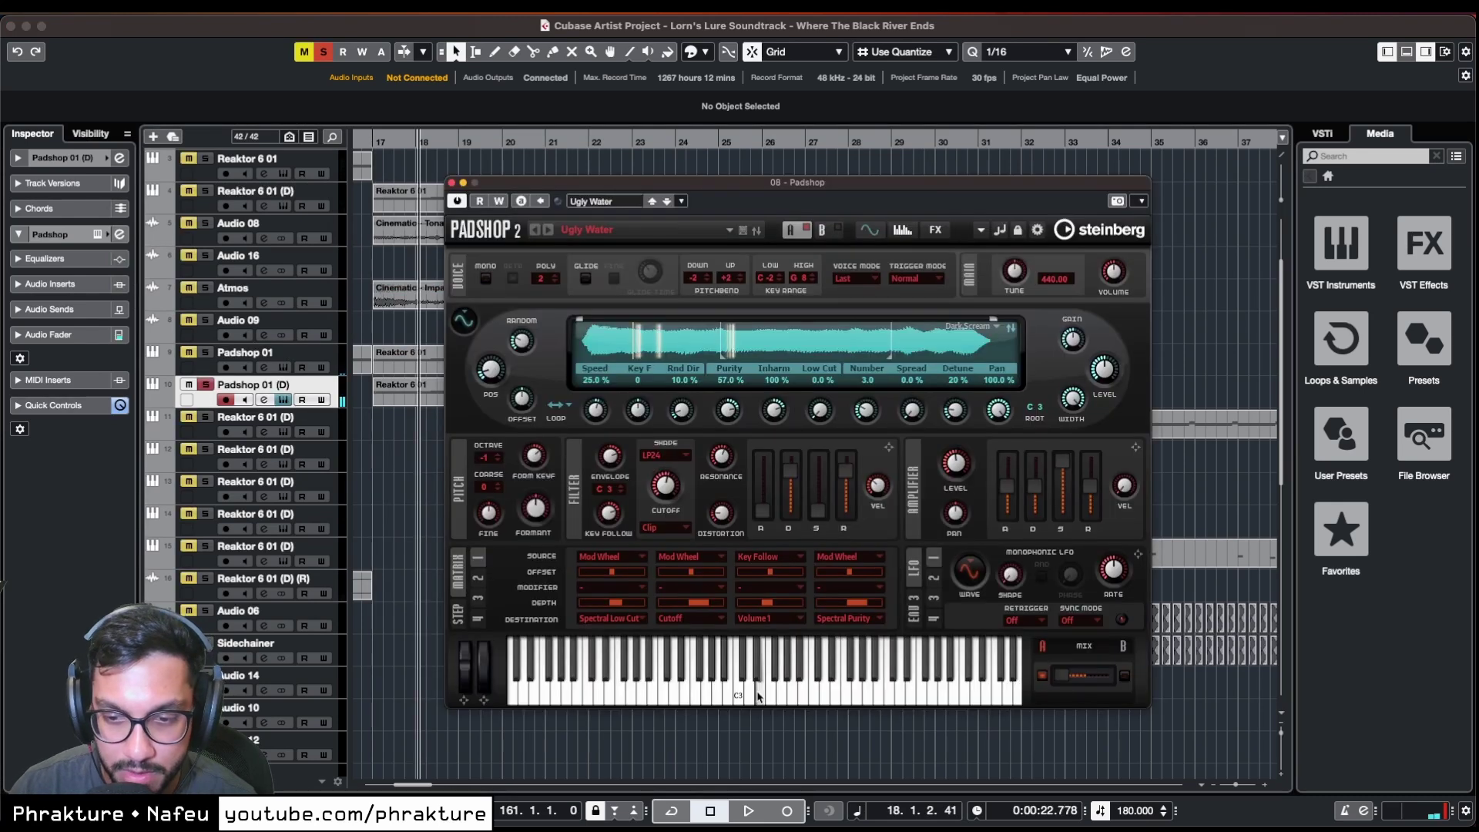
pyautogui.click(954, 697)
pyautogui.click(873, 699)
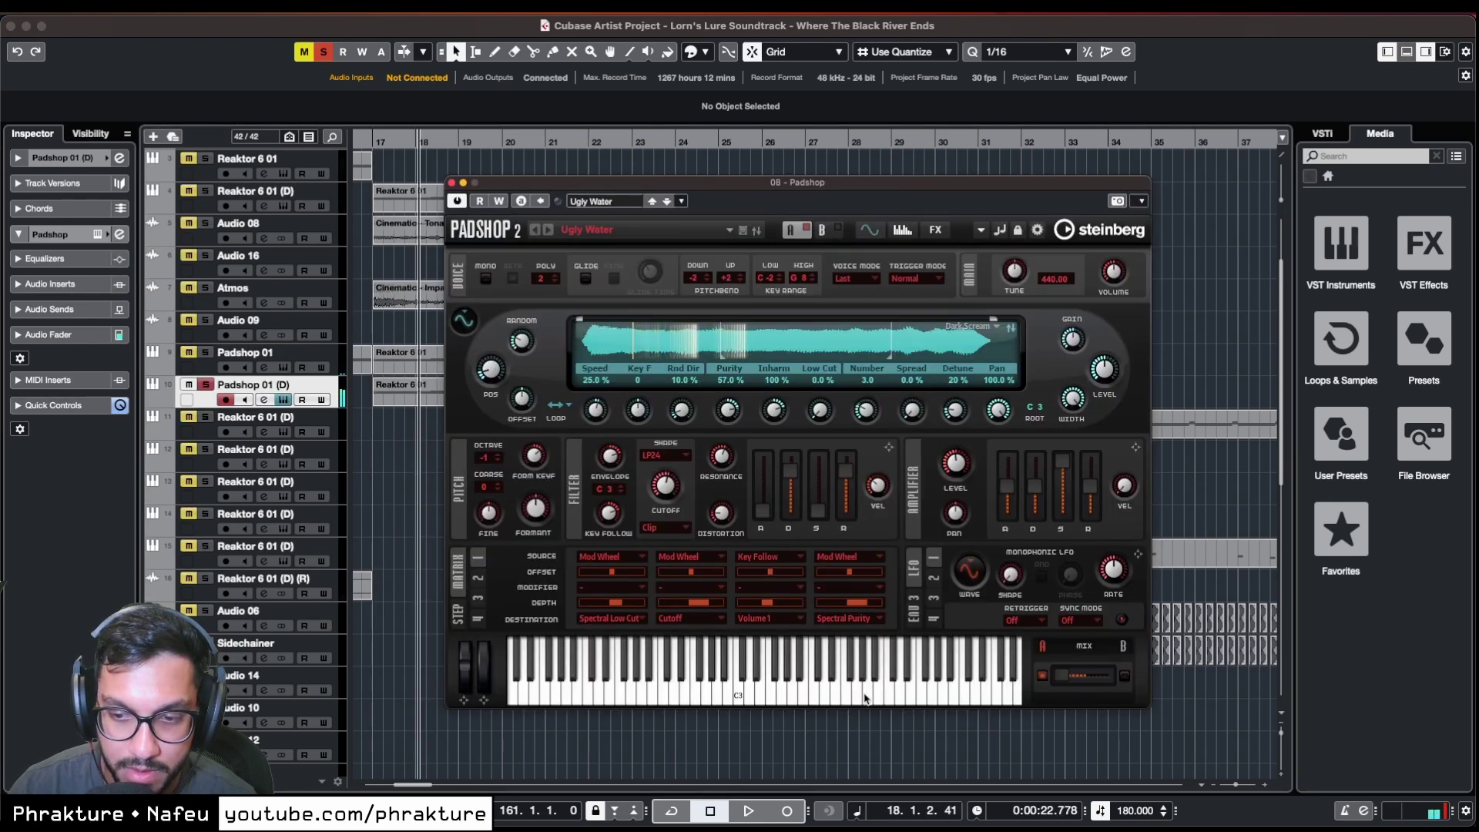
pyautogui.click(840, 697)
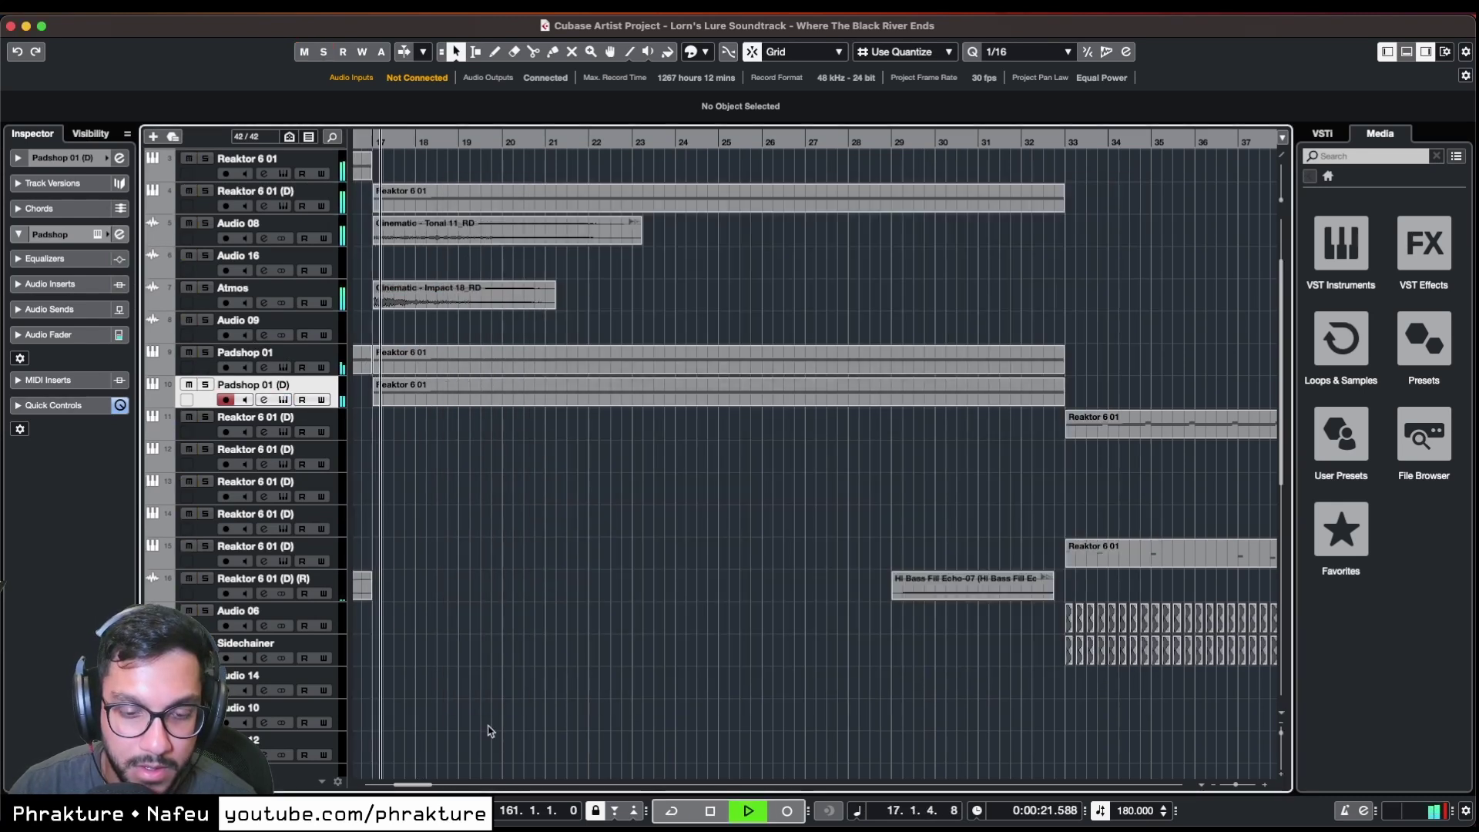
pyautogui.scroll(3, 470, 695)
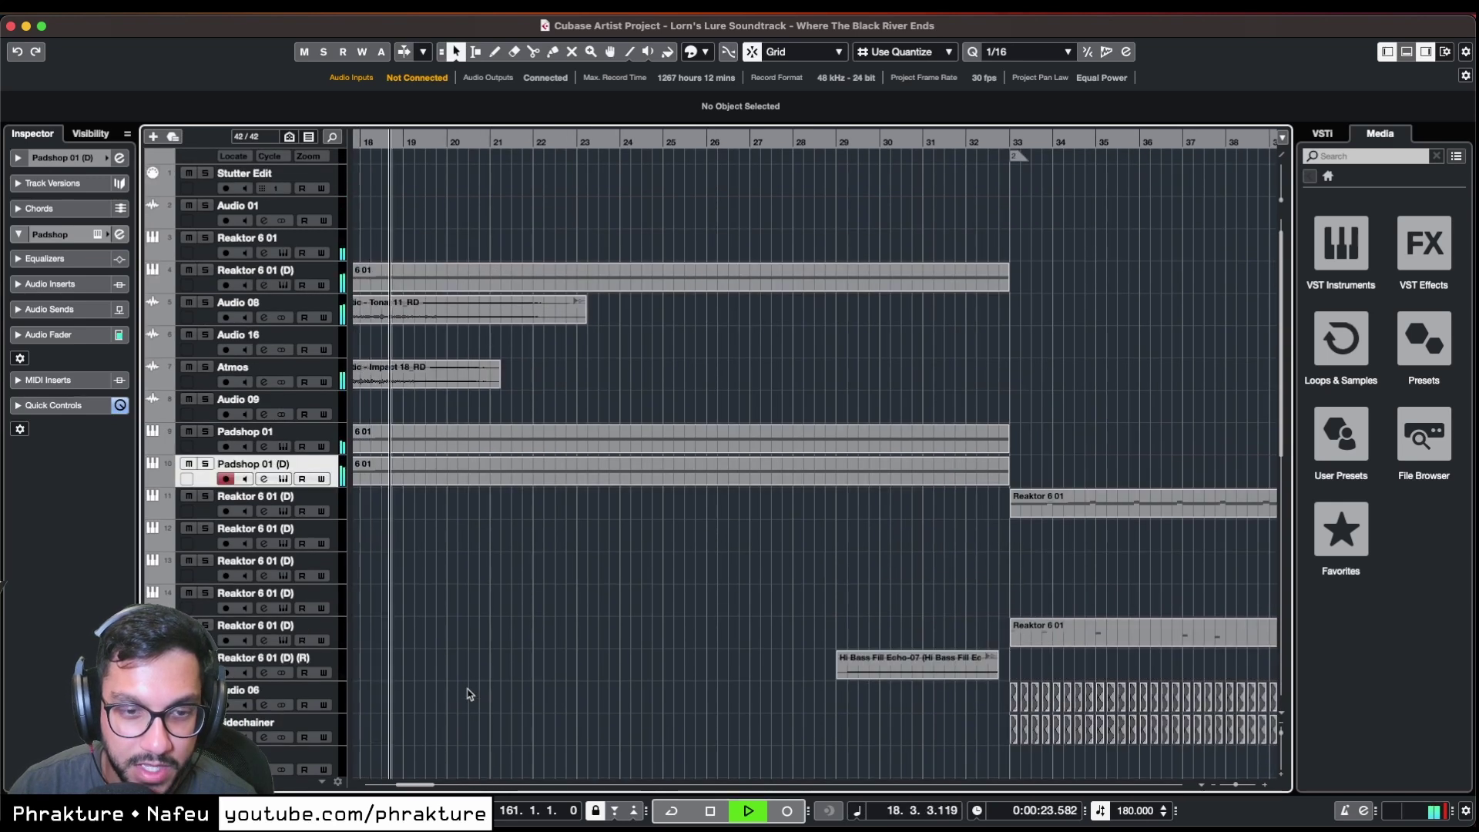
# - Audition the arrangement around bars 28–35, then stop
pyautogui.press('space')
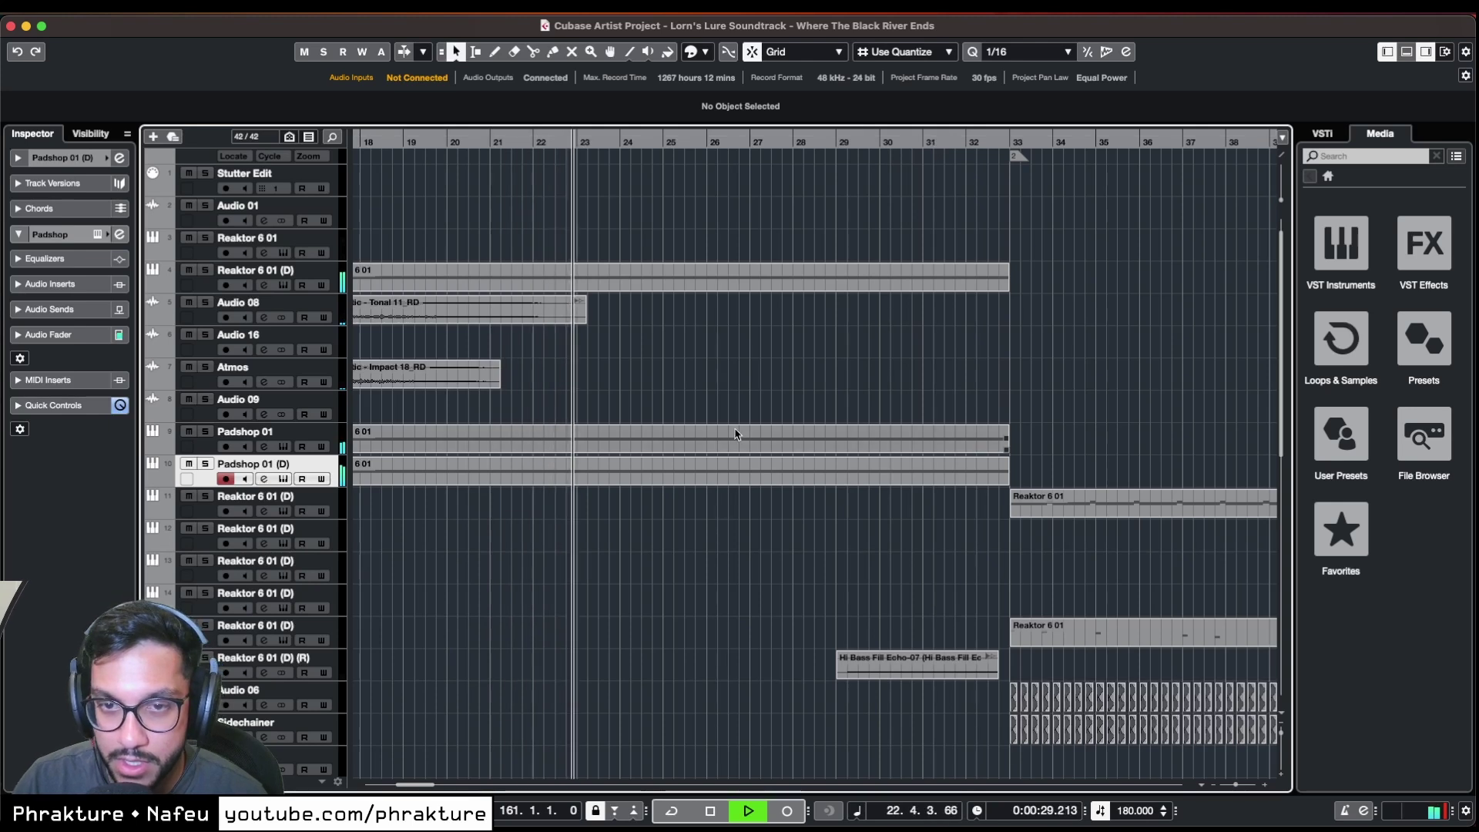
pyautogui.press('space')
pyautogui.hscroll(10, 493, 345)
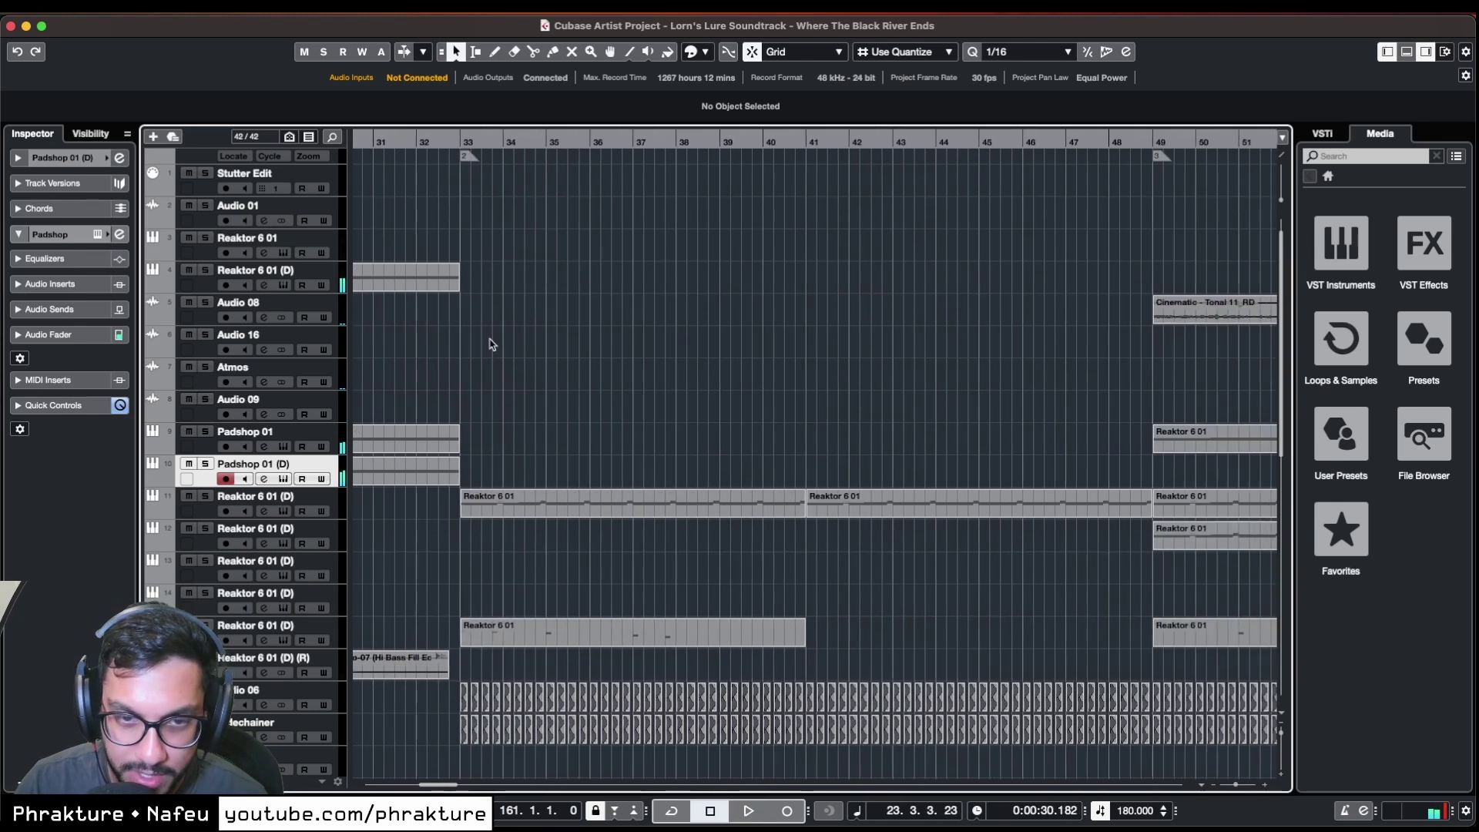
pyautogui.moveTo(455, 785); pyautogui.dragTo(449, 785)
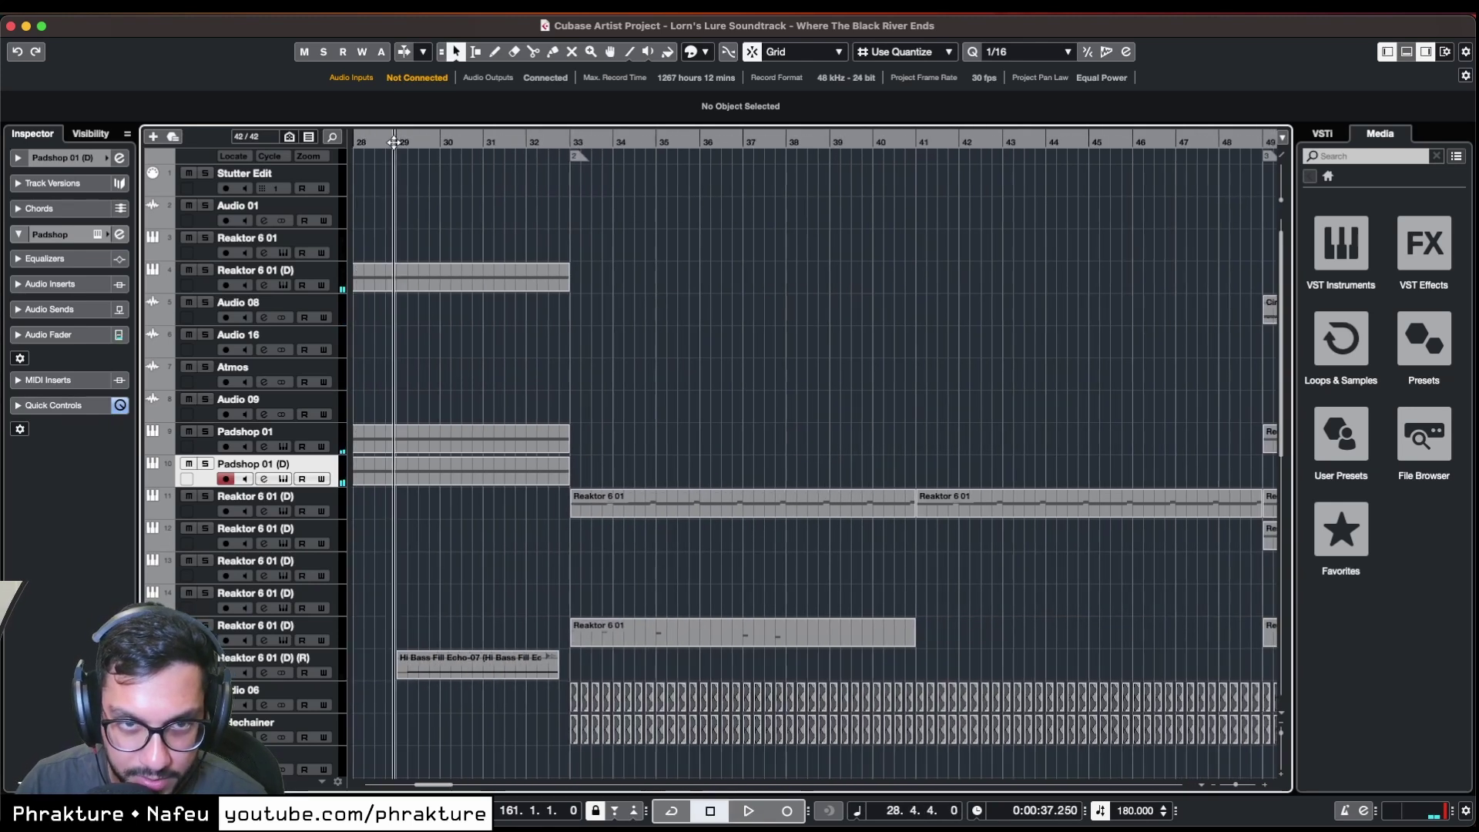
pyautogui.press('space')
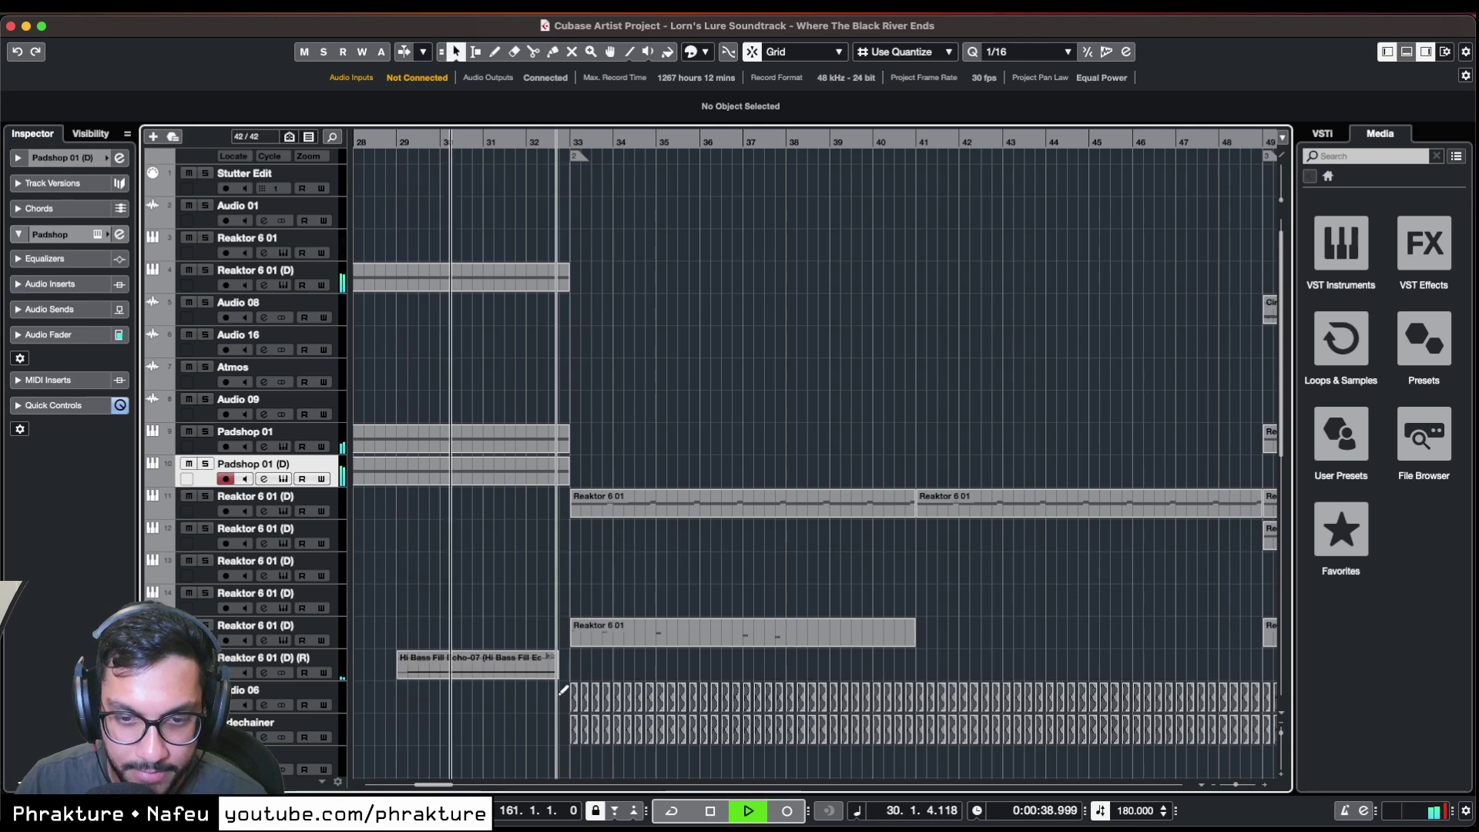
pyautogui.scroll(1, 565, 691)
pyautogui.scroll(-13, 562, 540)
pyautogui.scroll(3, 567, 445)
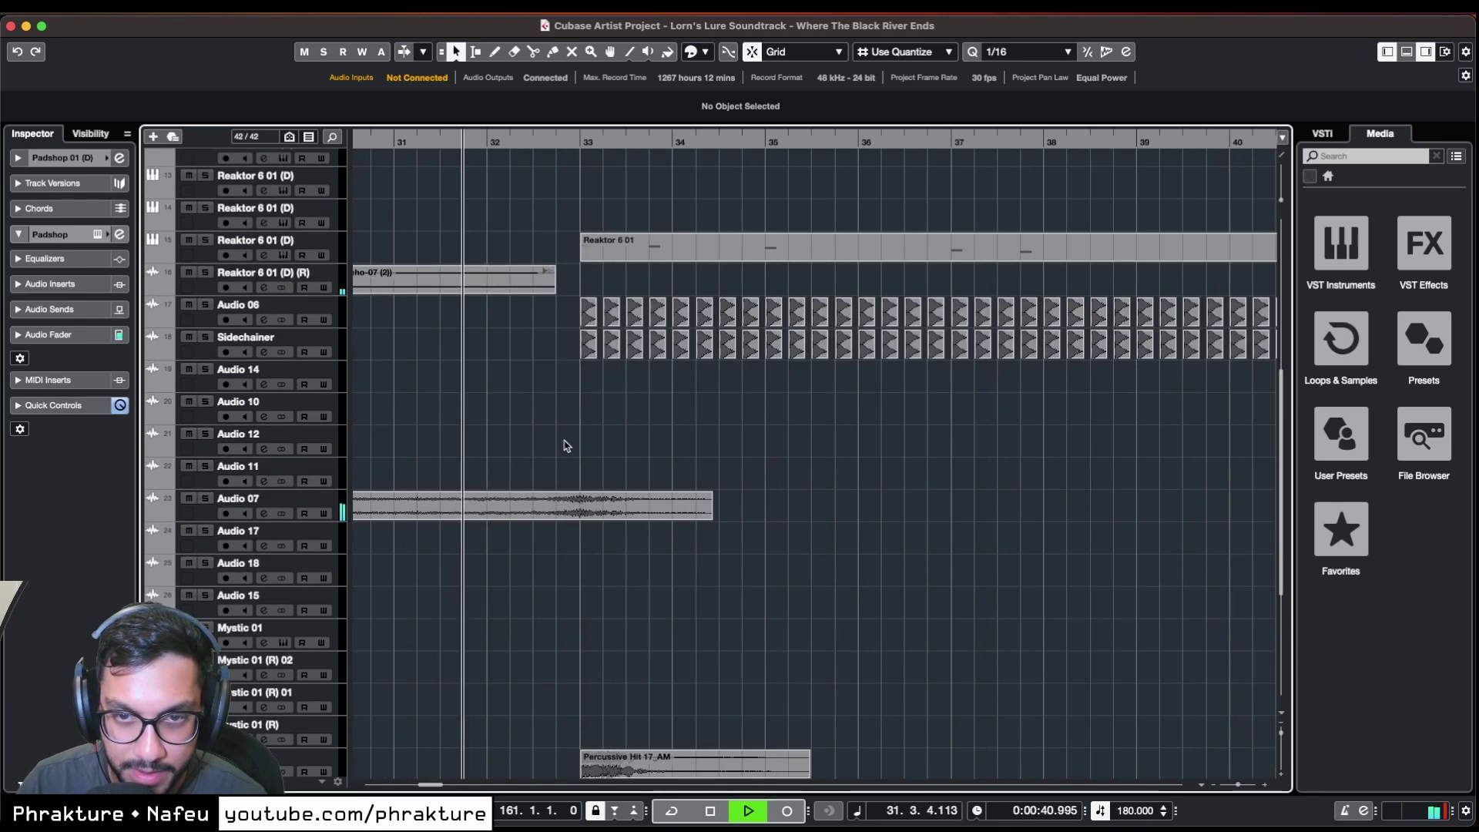
pyautogui.scroll(10, 566, 445)
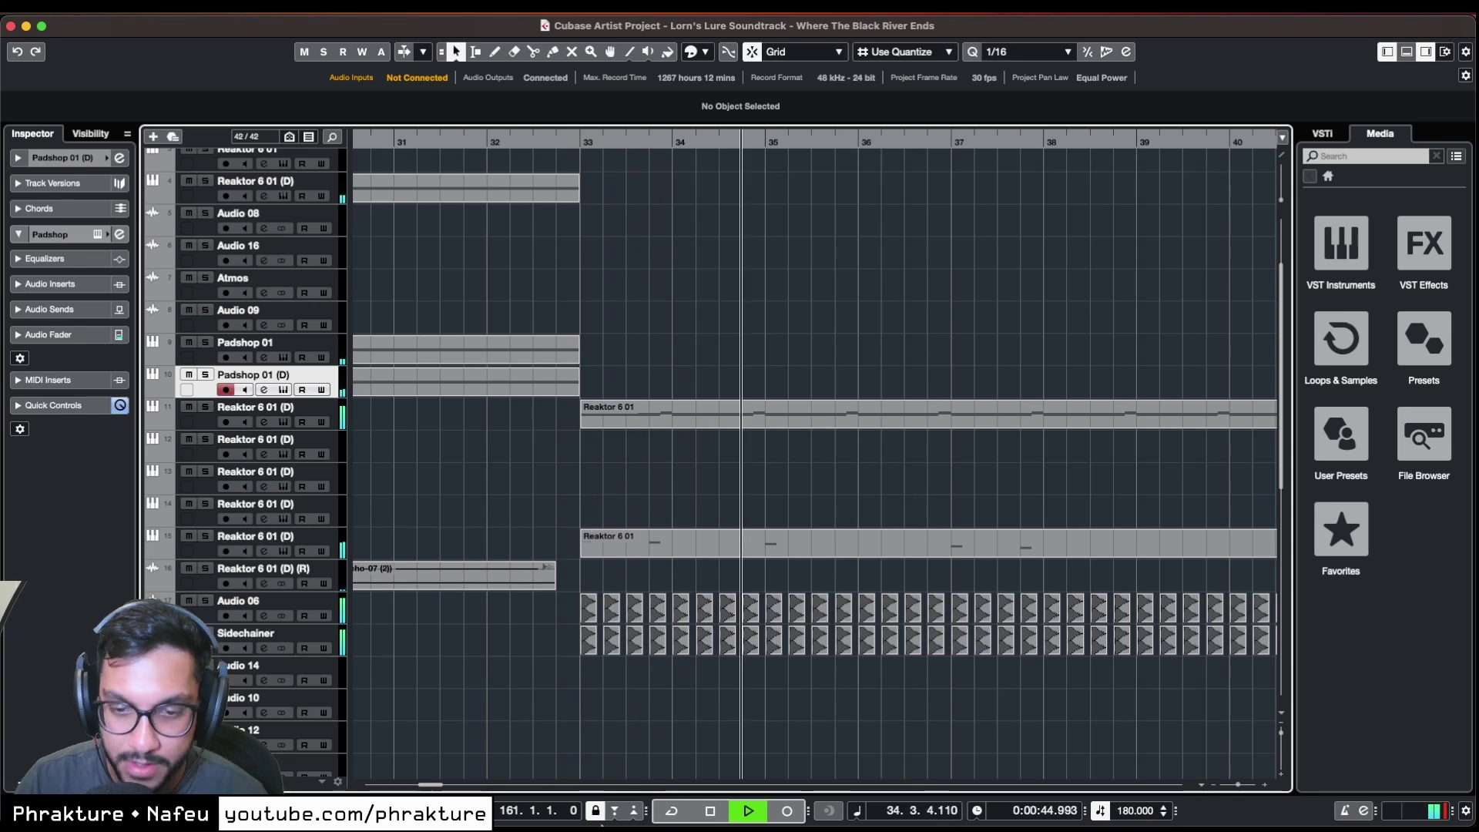
pyautogui.press('space')
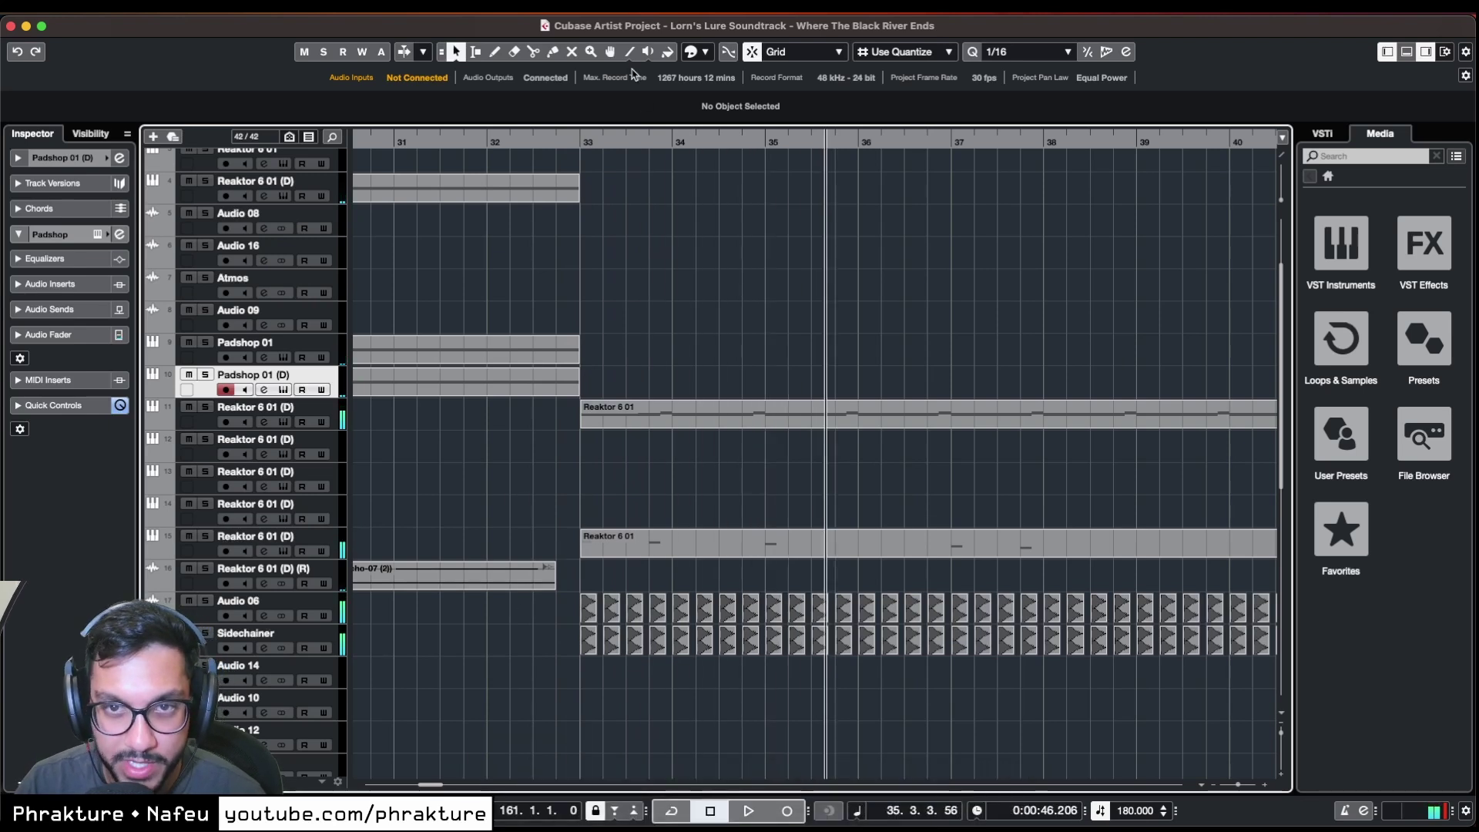
# - Set the cursor to bar 33 and solo the Reaktor 6 01 (D) part there
pyautogui.click(581, 139)
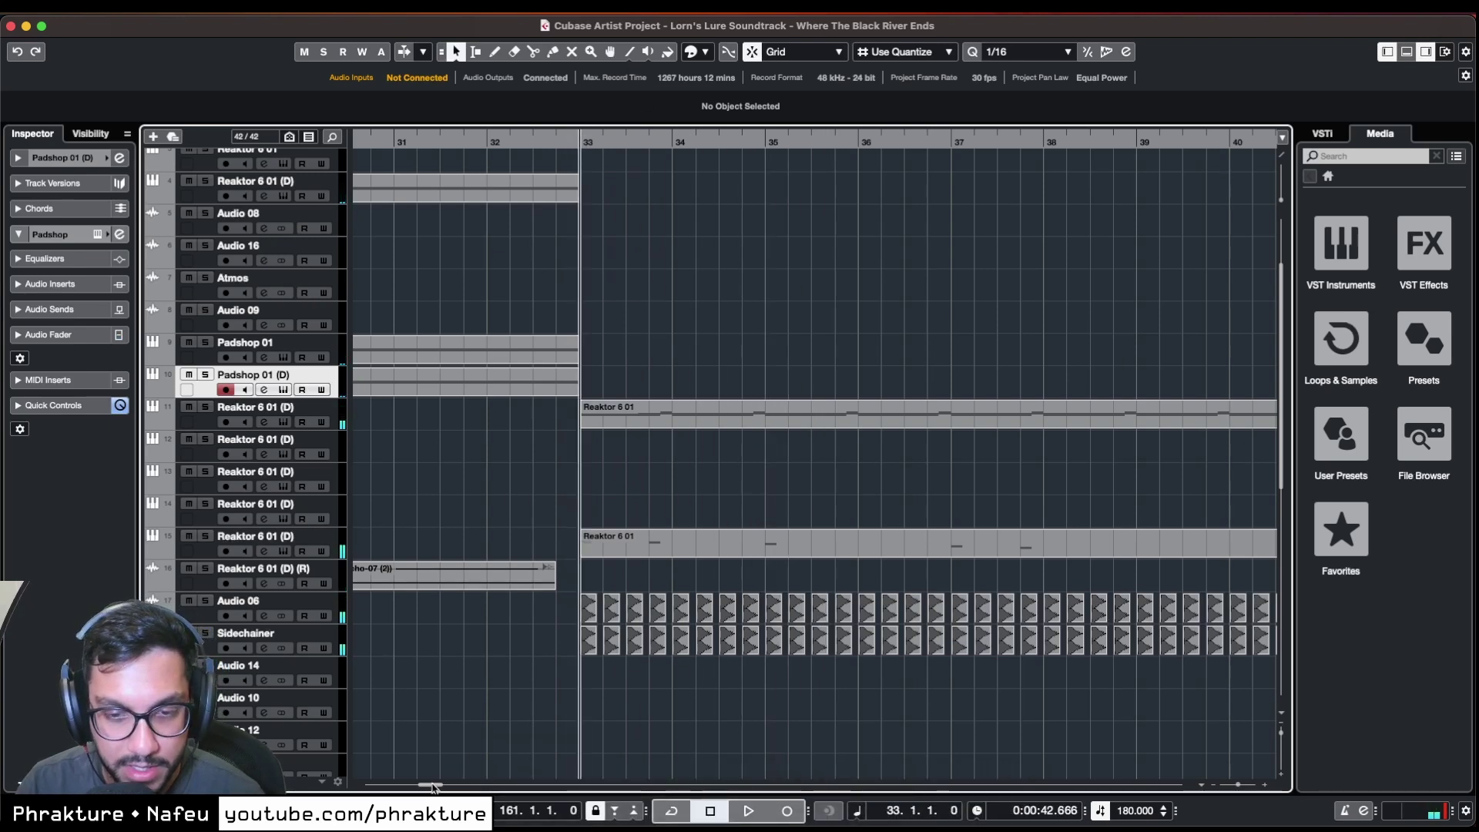
pyautogui.moveTo(434, 786); pyautogui.dragTo(437, 787)
pyautogui.click(205, 407)
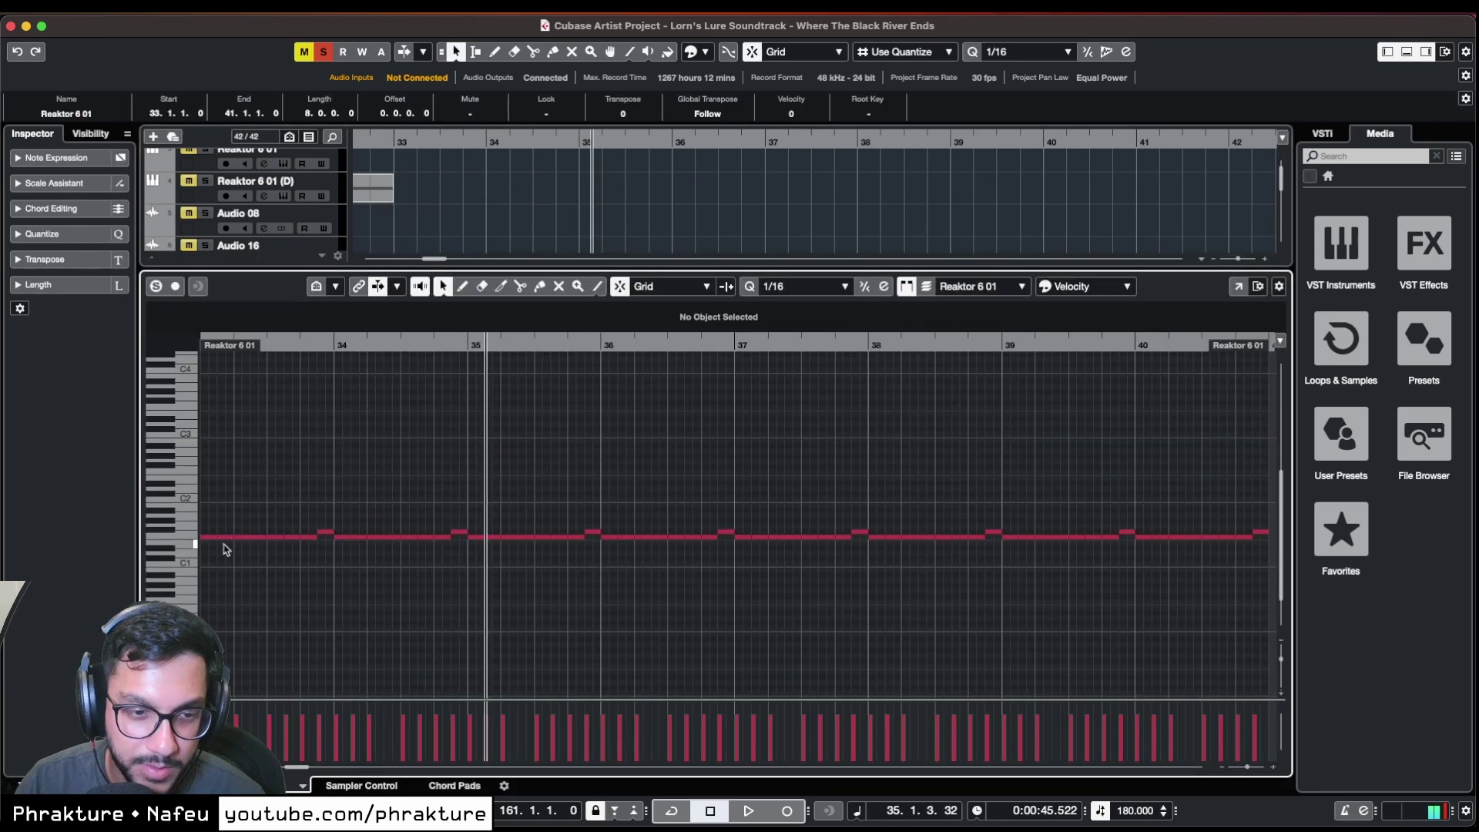
# - Close the Key Editor and deselect the Reaktor part
pyautogui.rightClick(171, 534)
pyautogui.press('Return')
pyautogui.click(415, 510)
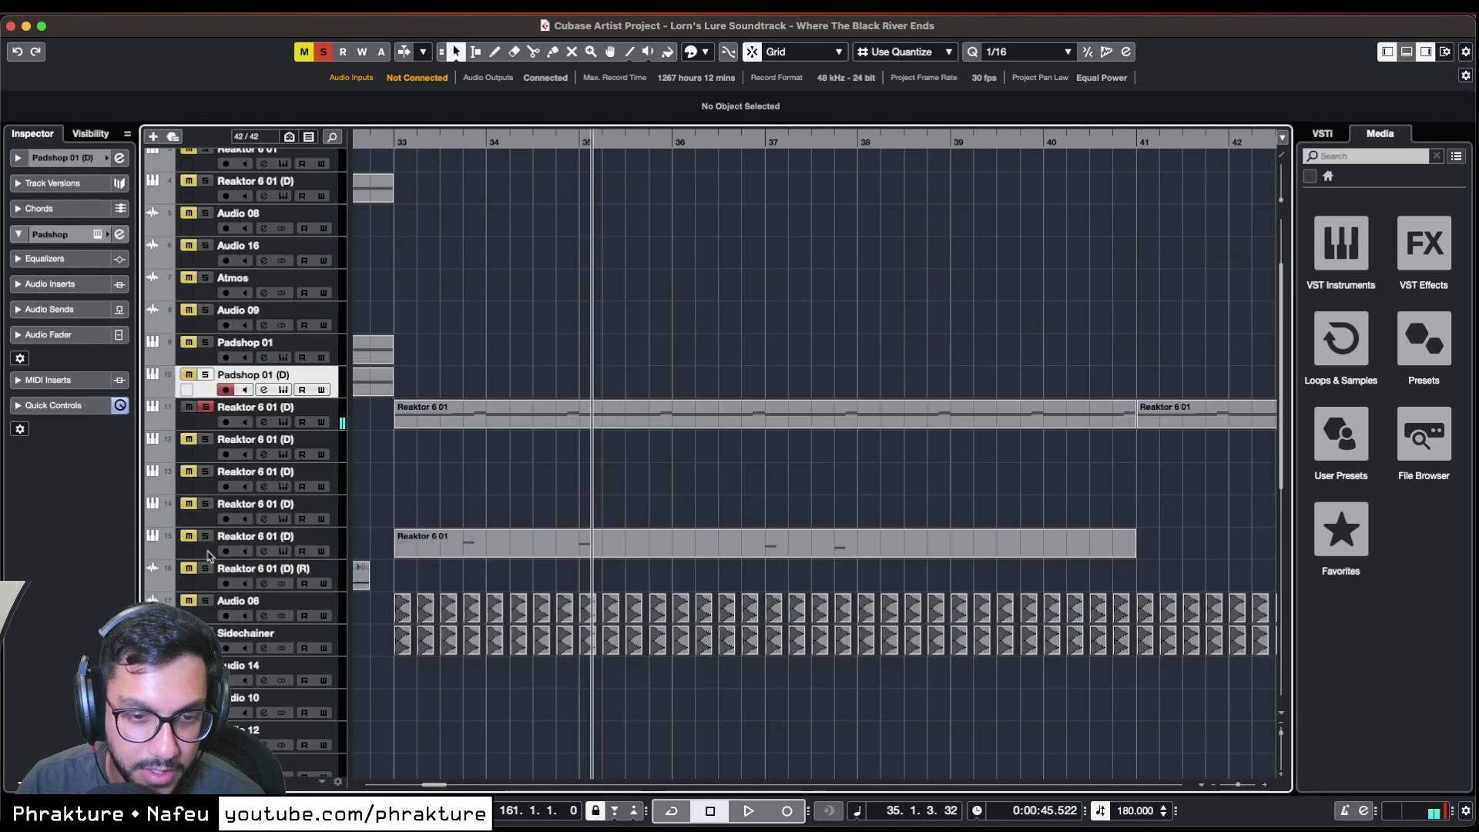
# - Solo Audio 06, select Sidechainer, and play from bar 33
pyautogui.click(205, 601)
pyautogui.click(205, 637)
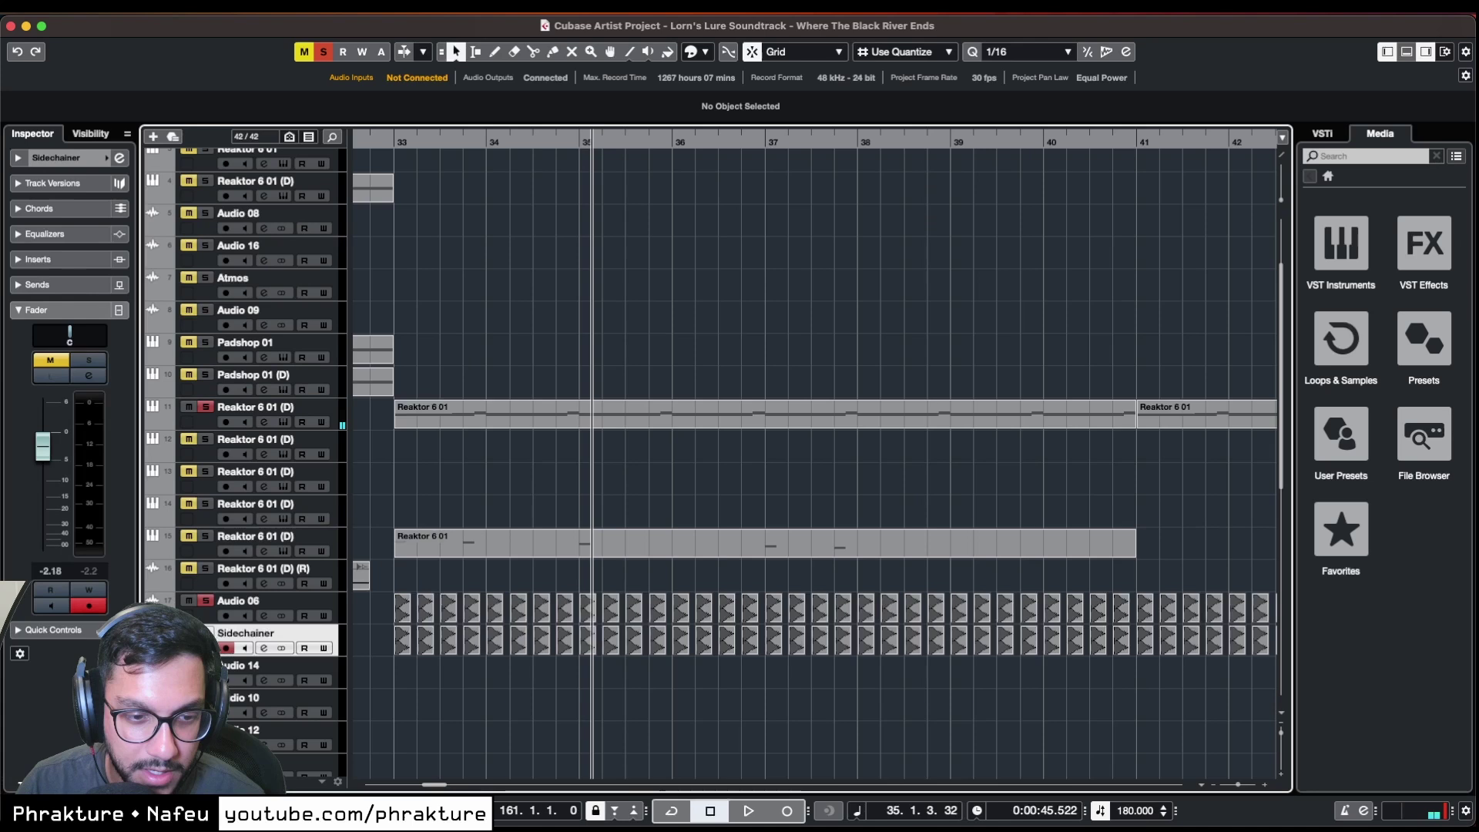
pyautogui.click(393, 137)
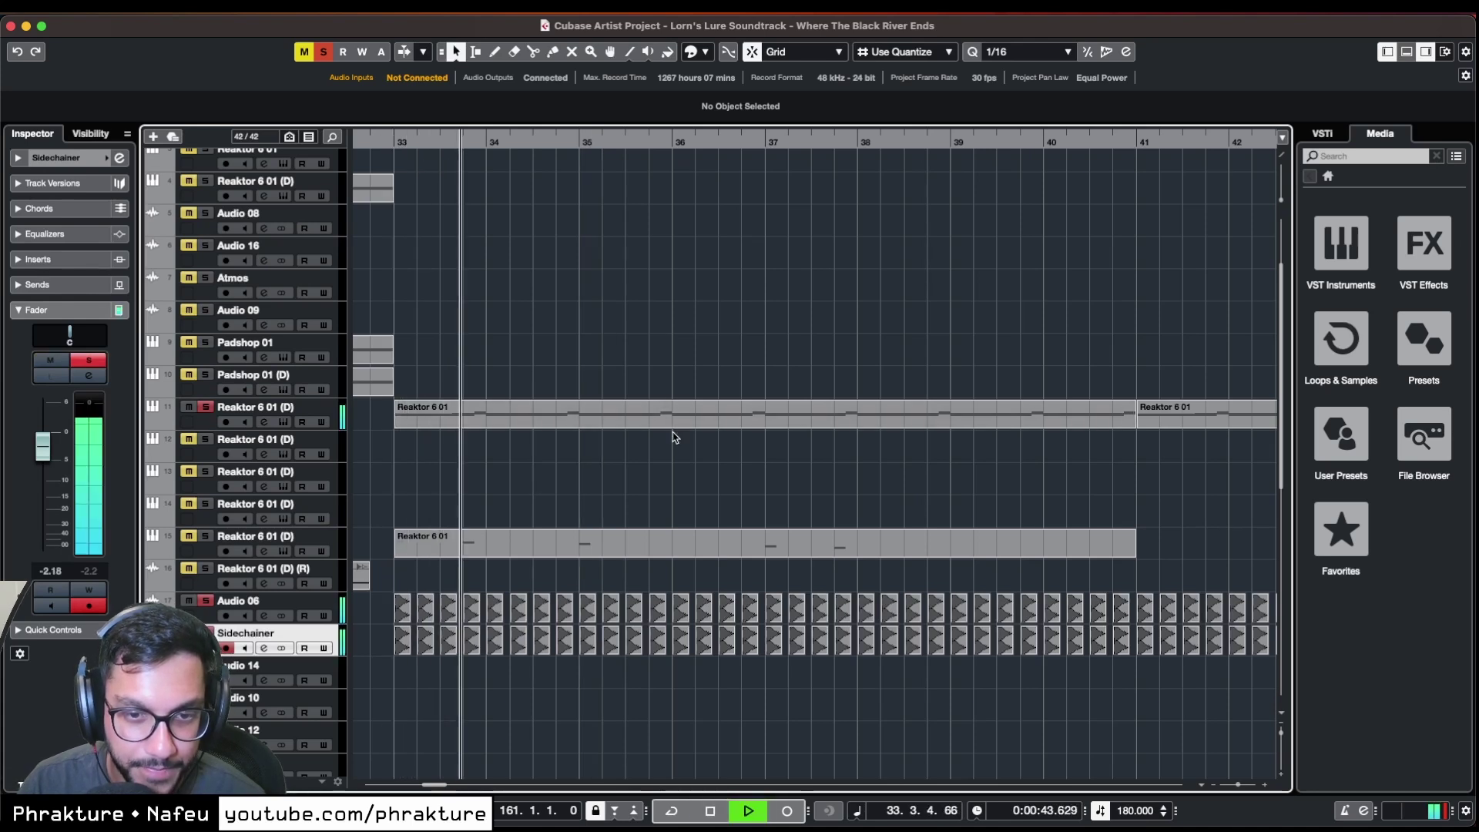
pyautogui.press('space')
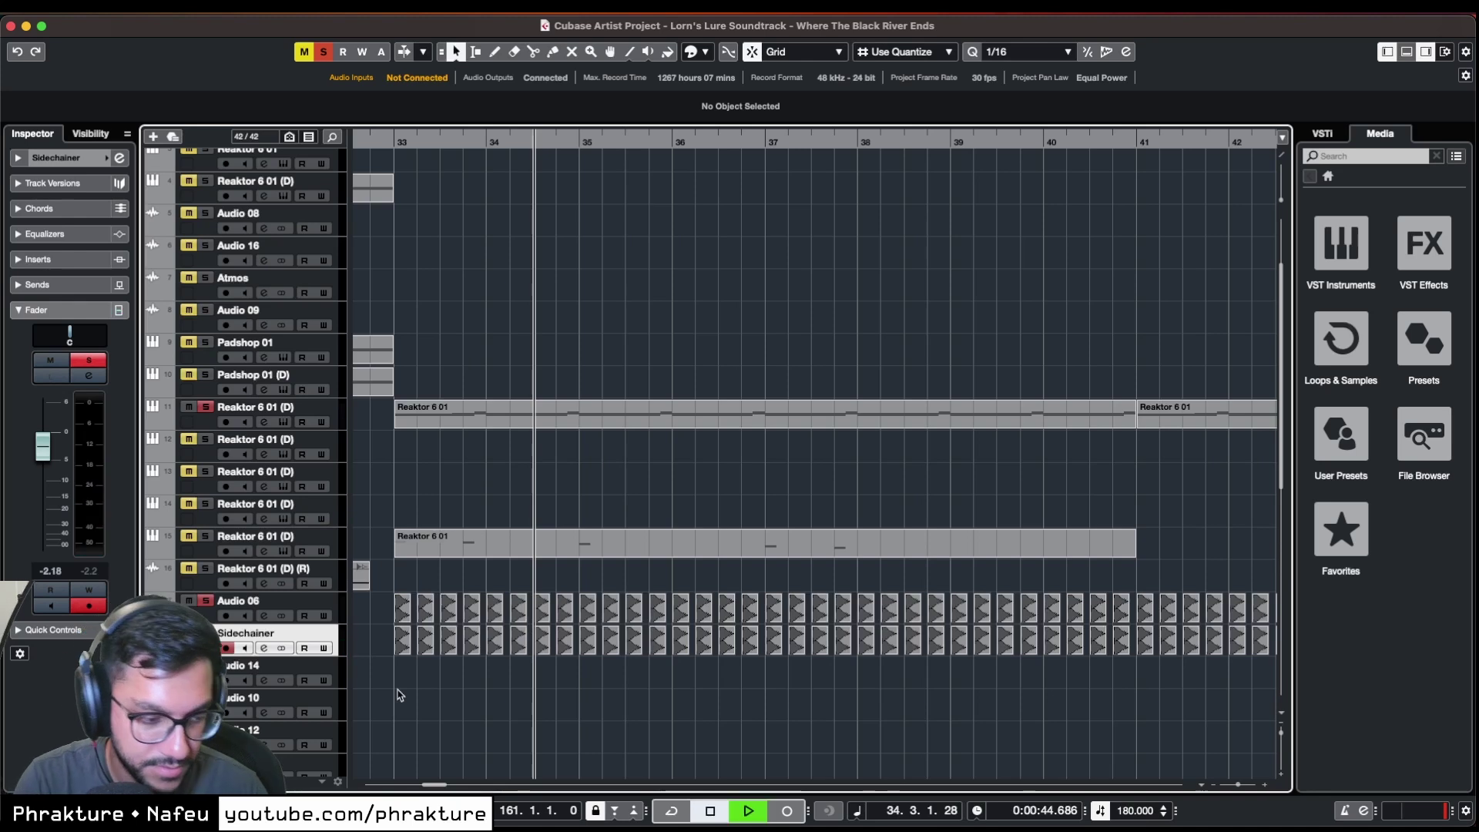
pyautogui.press('space')
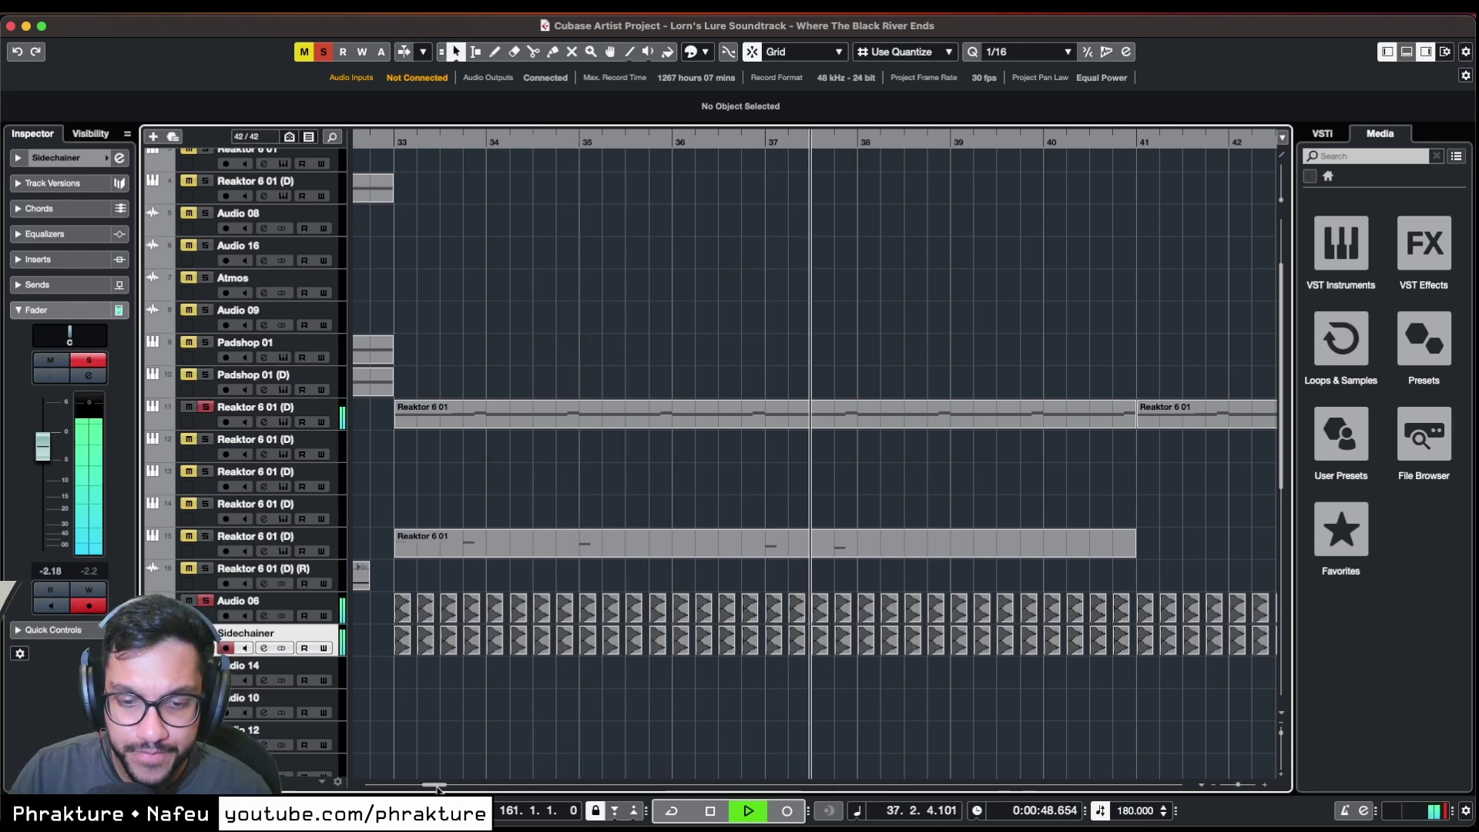
pyautogui.moveTo(437, 786); pyautogui.dragTo(443, 786)
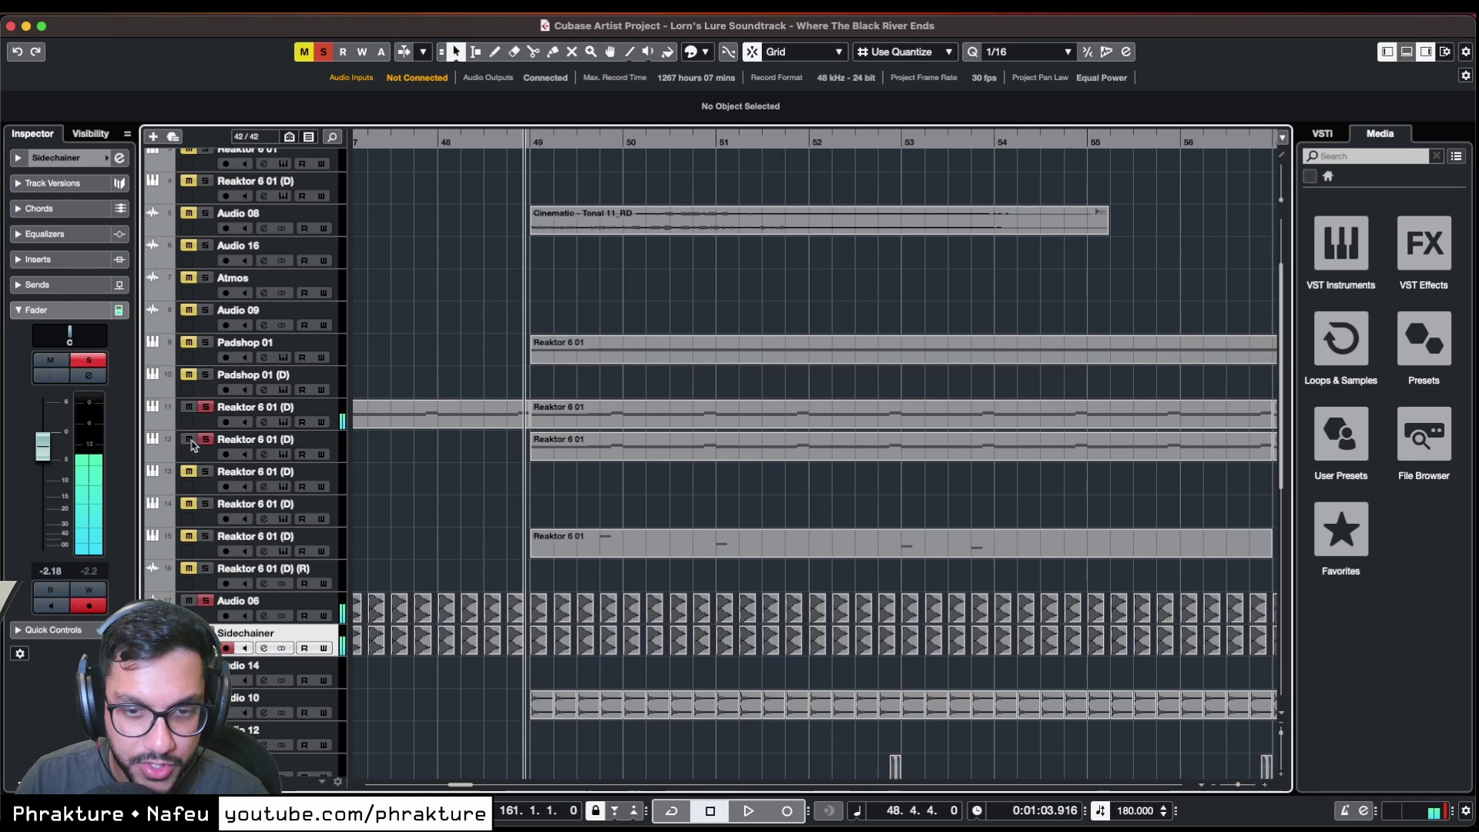
# - Play from around bar 48 and solo the sparse-note Reaktor 6 01 (D) track
pyautogui.click(203, 459)
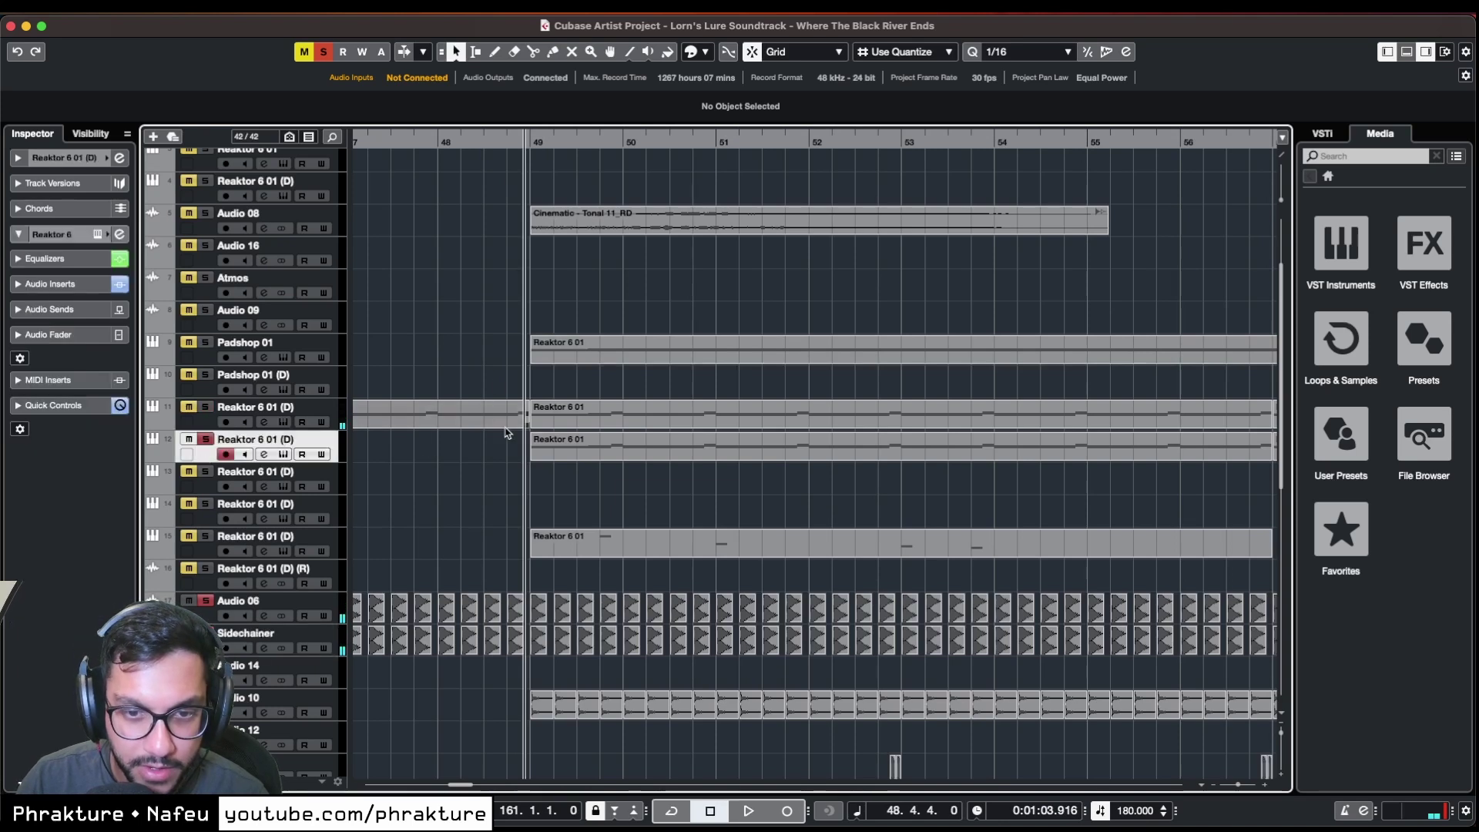
pyautogui.press('space')
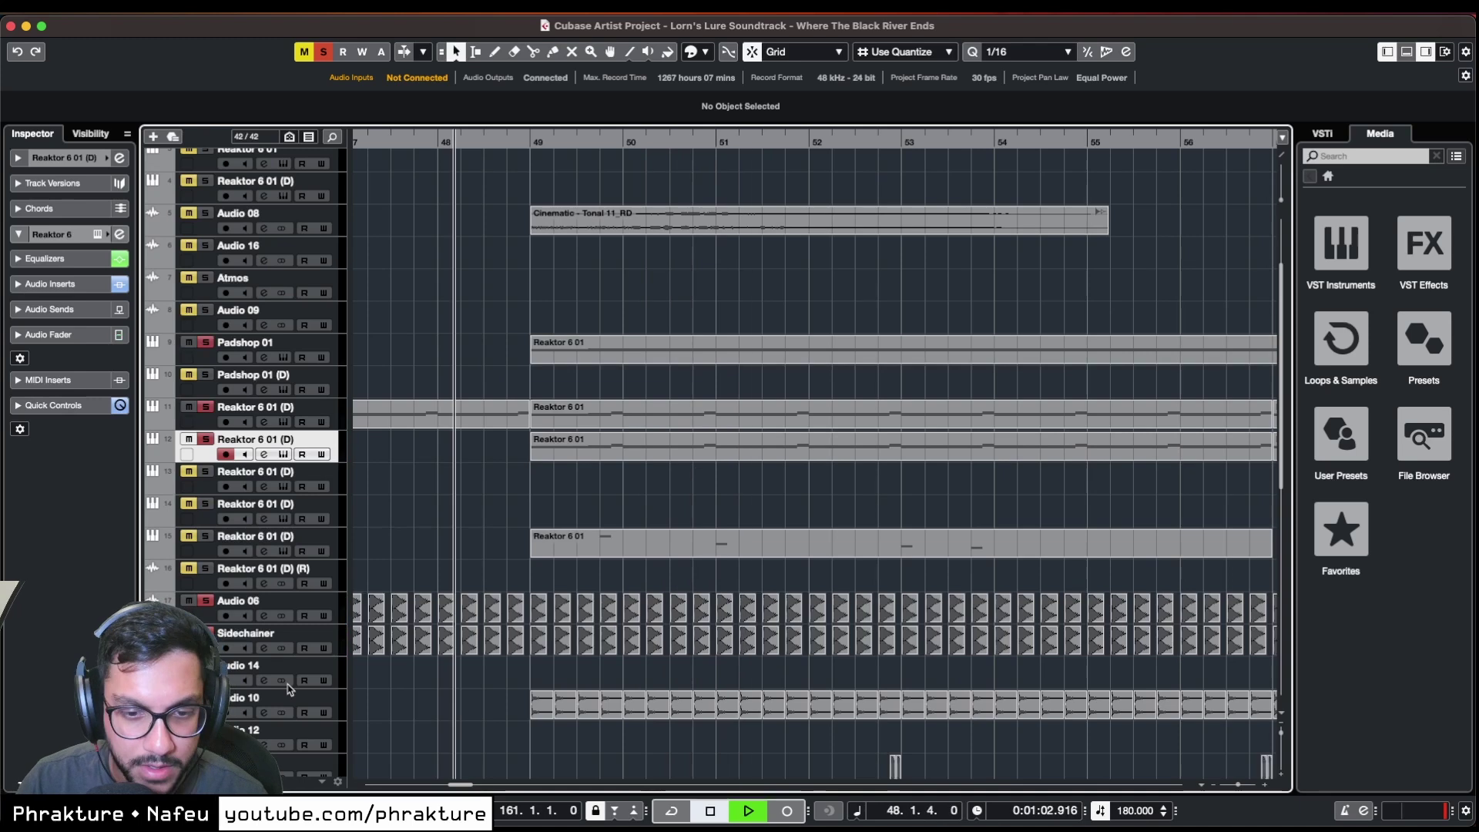
pyautogui.click(206, 536)
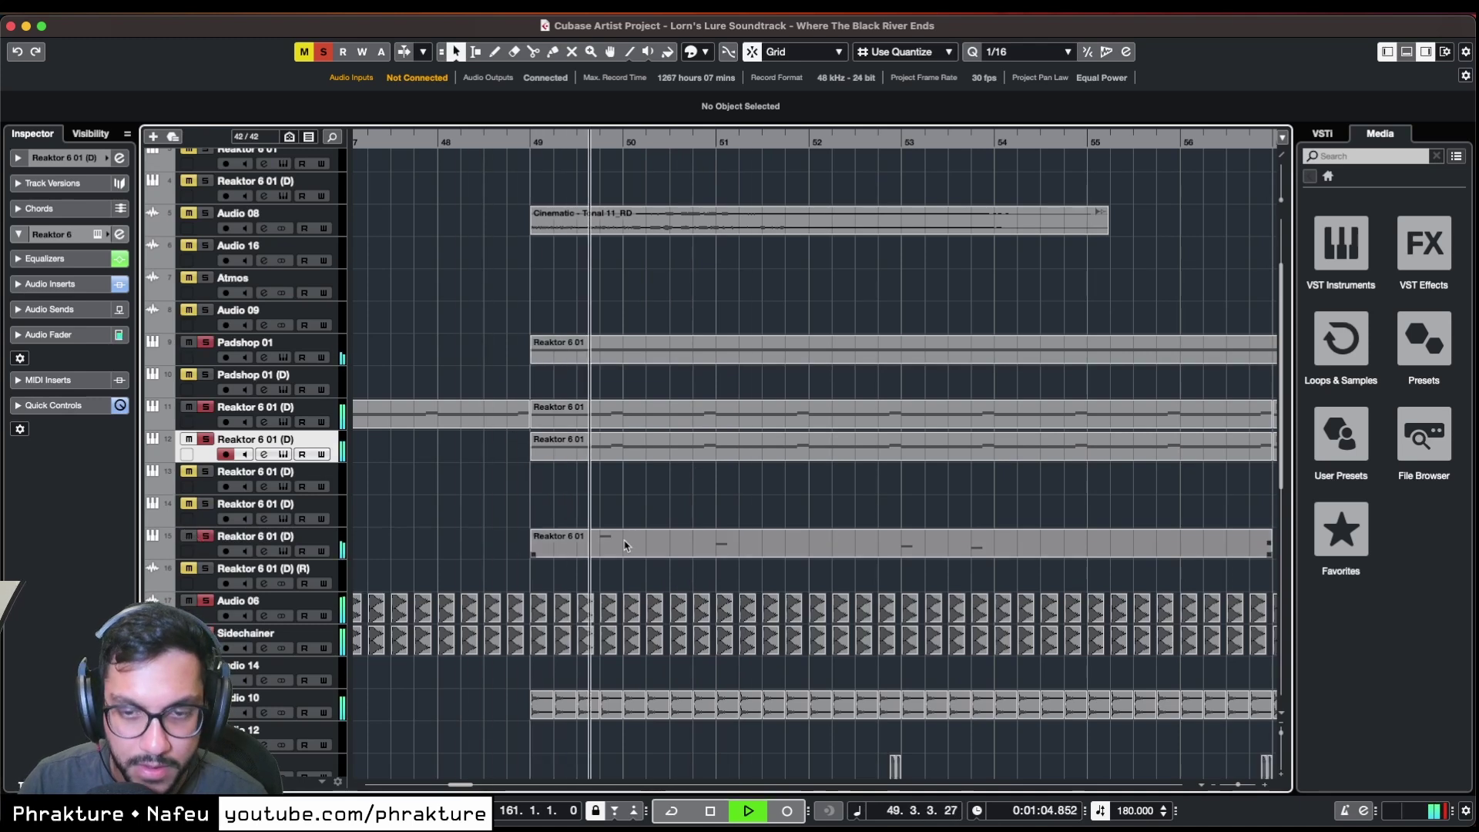
pyautogui.scroll(3, 560, 628)
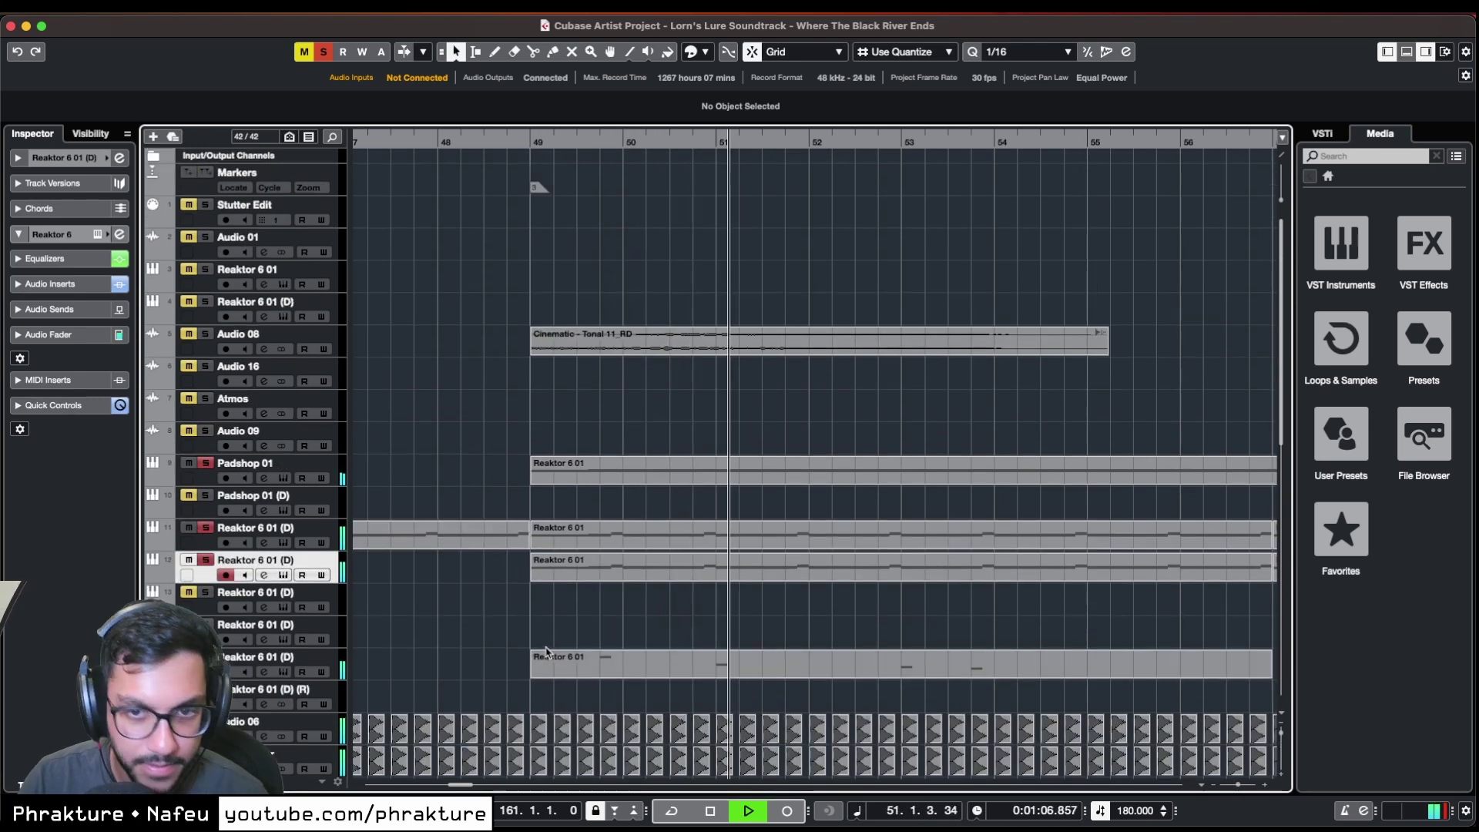
pyautogui.scroll(-12, 559, 639)
pyautogui.scroll(3, 522, 587)
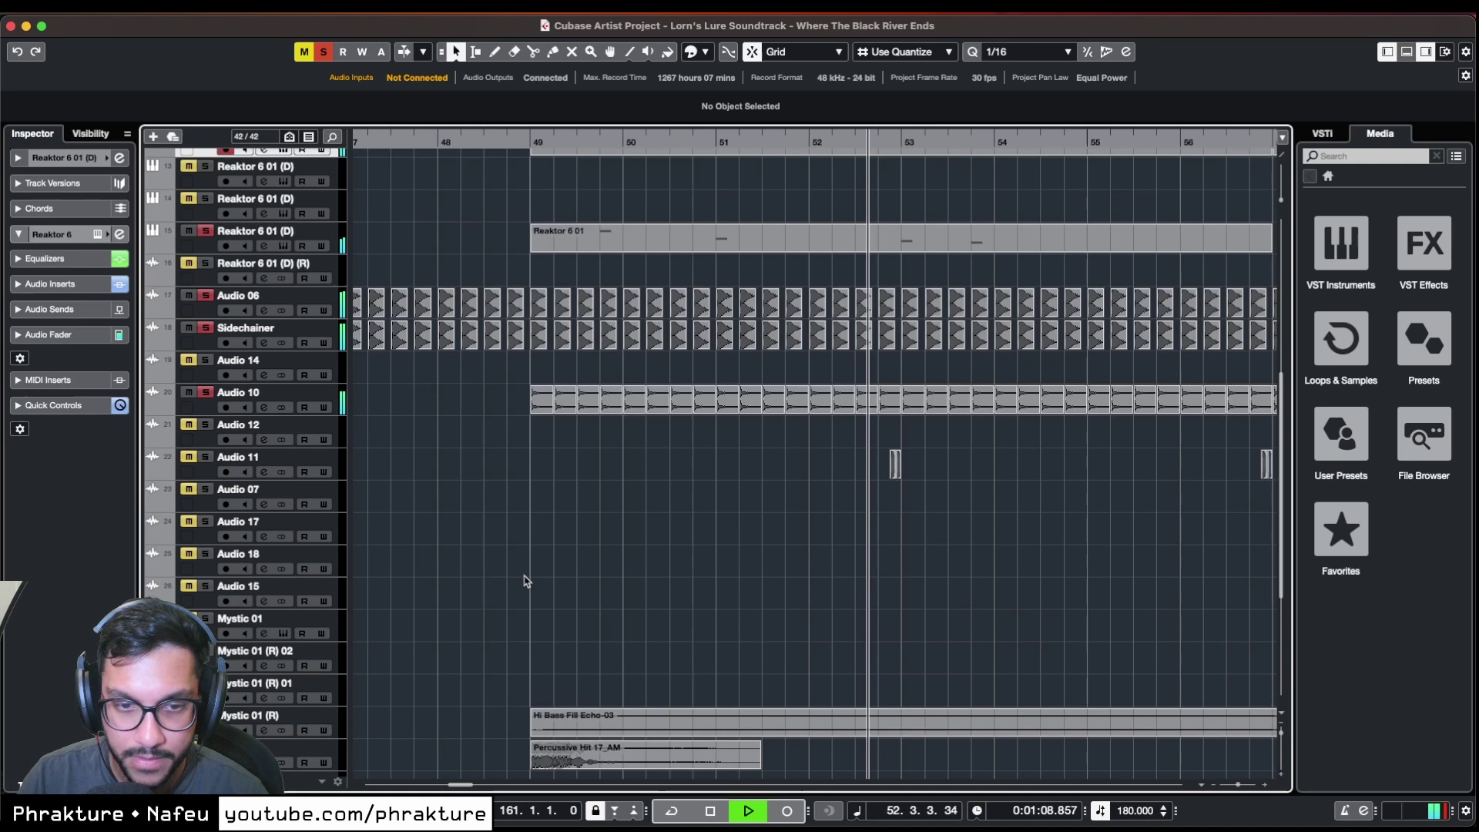
# - Replay the passage briefly and return the playback position to bar 47
pyautogui.press('space')
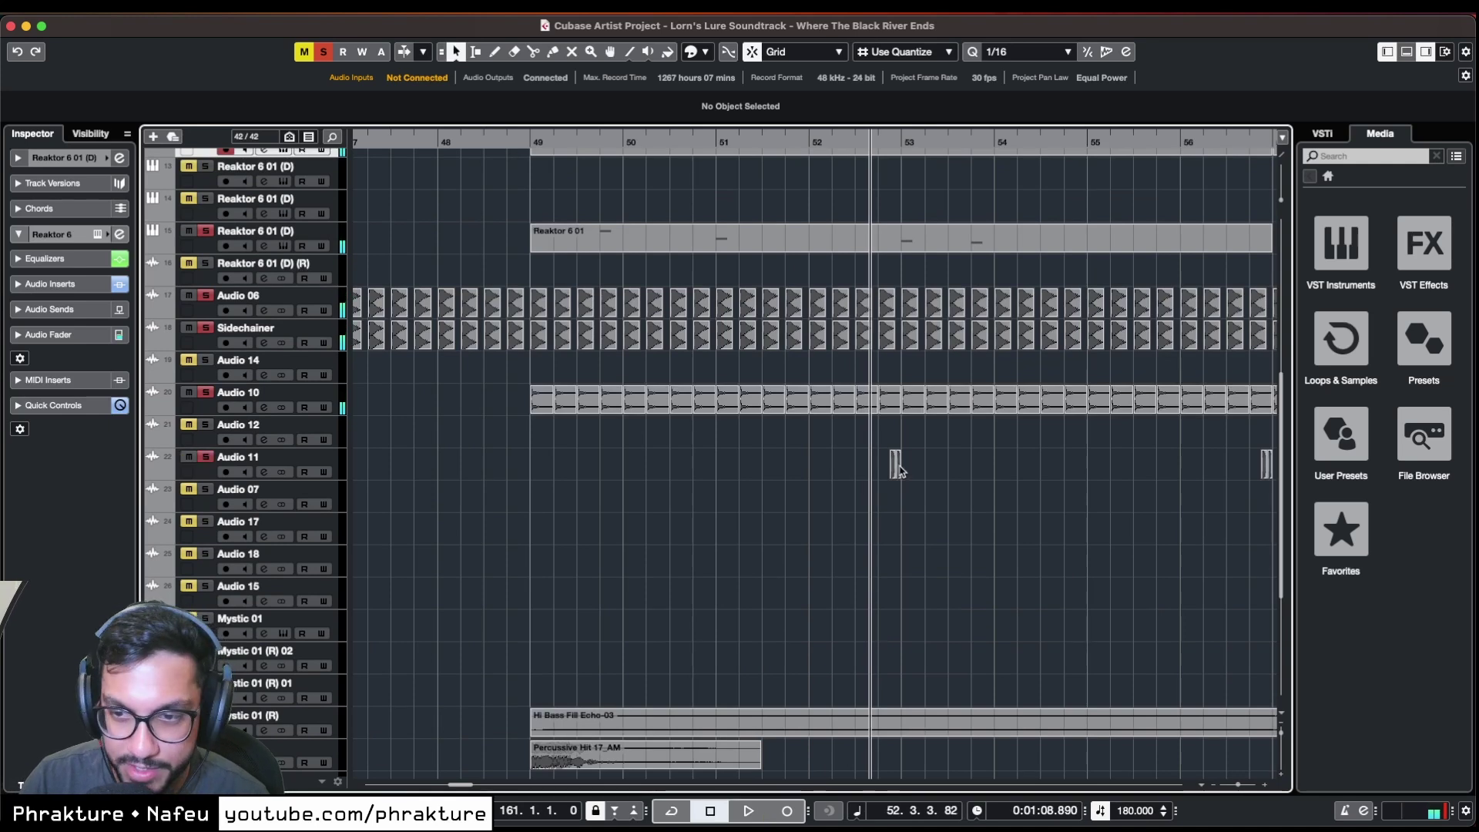
pyautogui.press('space')
pyautogui.press('space')
pyautogui.click(429, 140)
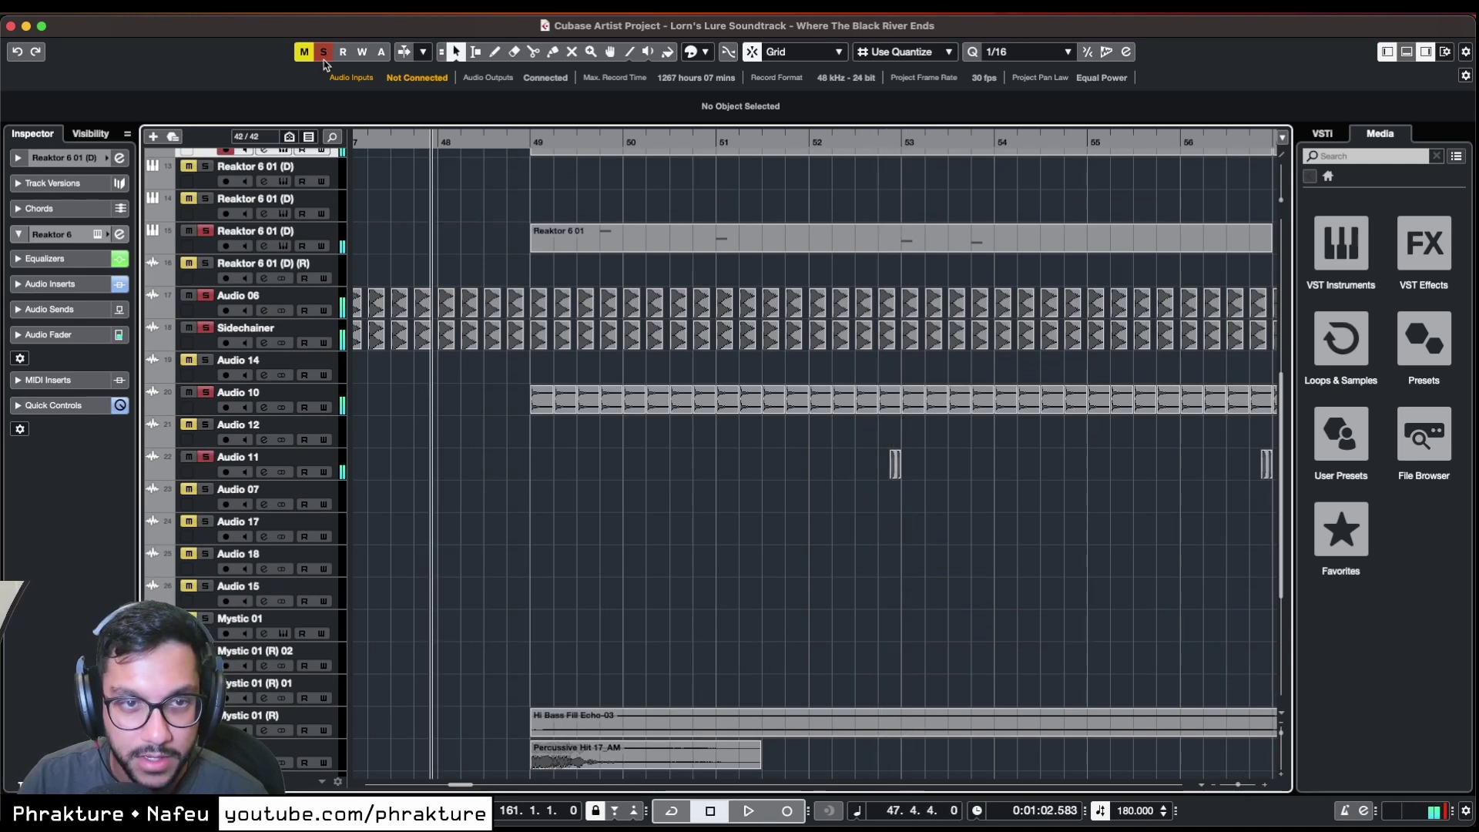
pyautogui.scroll(-4, 550, 518)
pyautogui.scroll(12, 566, 578)
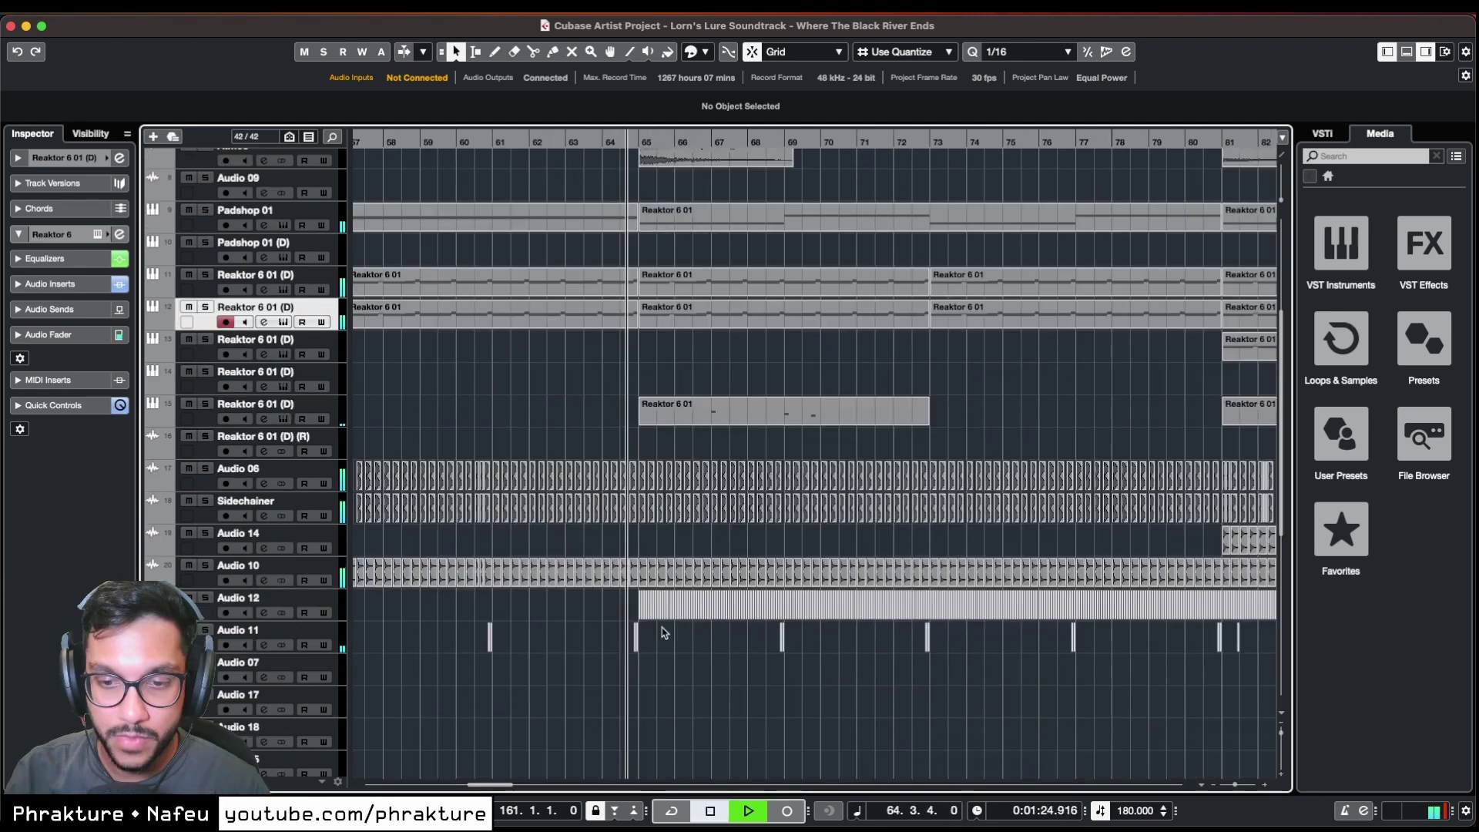
# - Move the playhead near bars 113 and 96, then play back from bar 92
pyautogui.press('space')
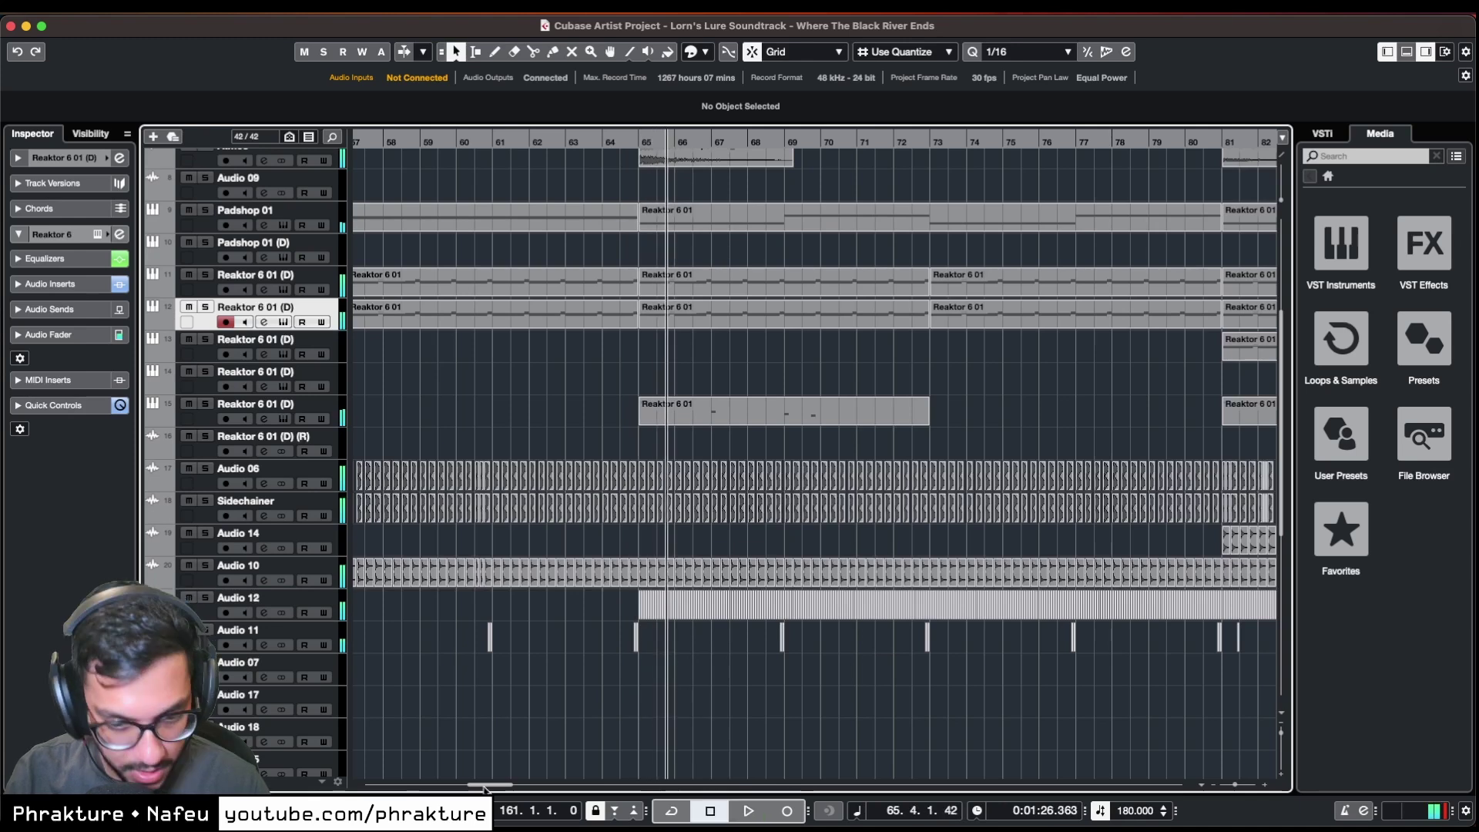
pyautogui.moveTo(487, 786); pyautogui.dragTo(503, 786)
pyautogui.scroll(5, 592, 742)
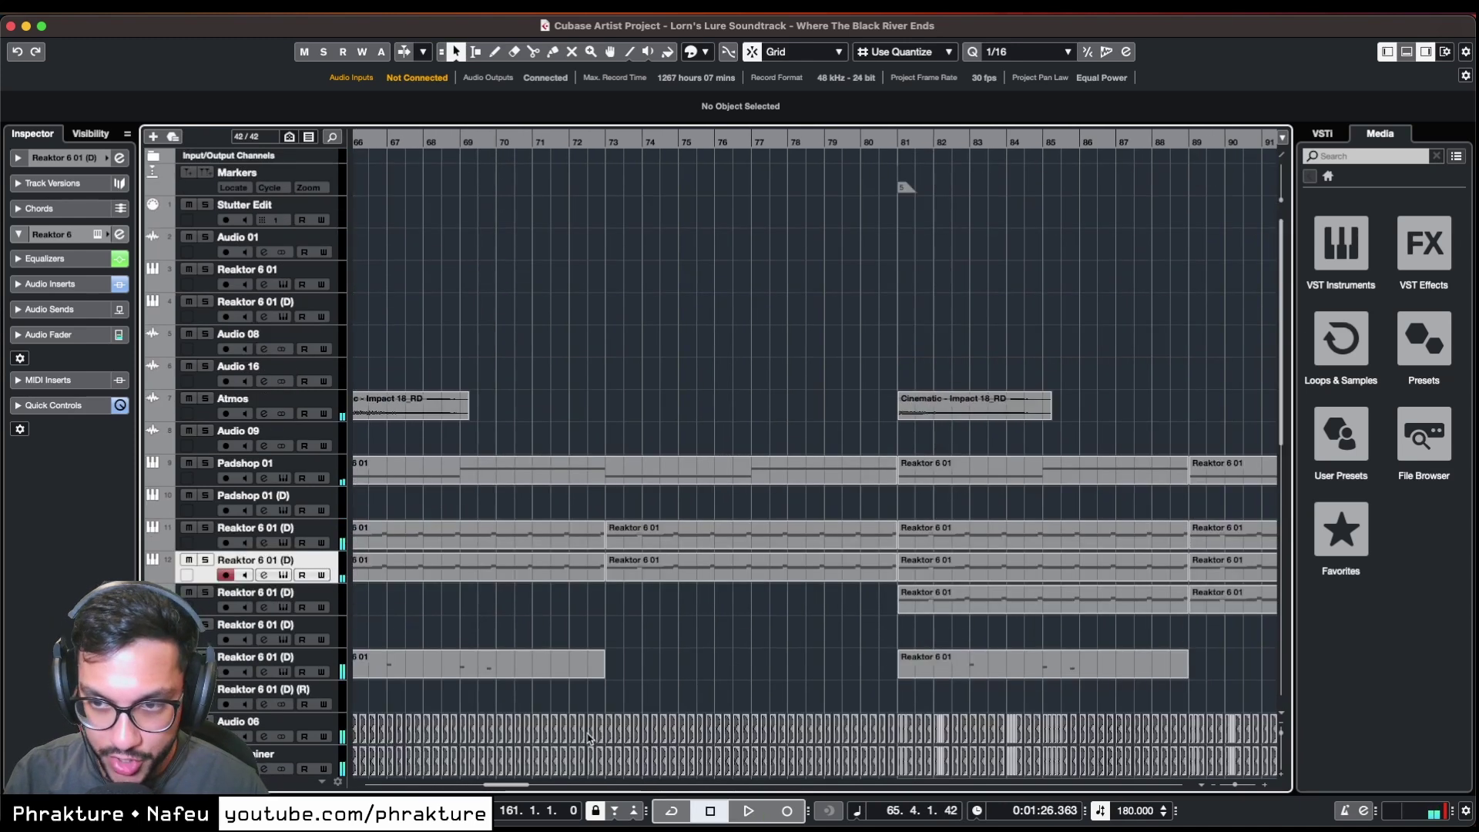
pyautogui.hscroll(-3, 478, 208)
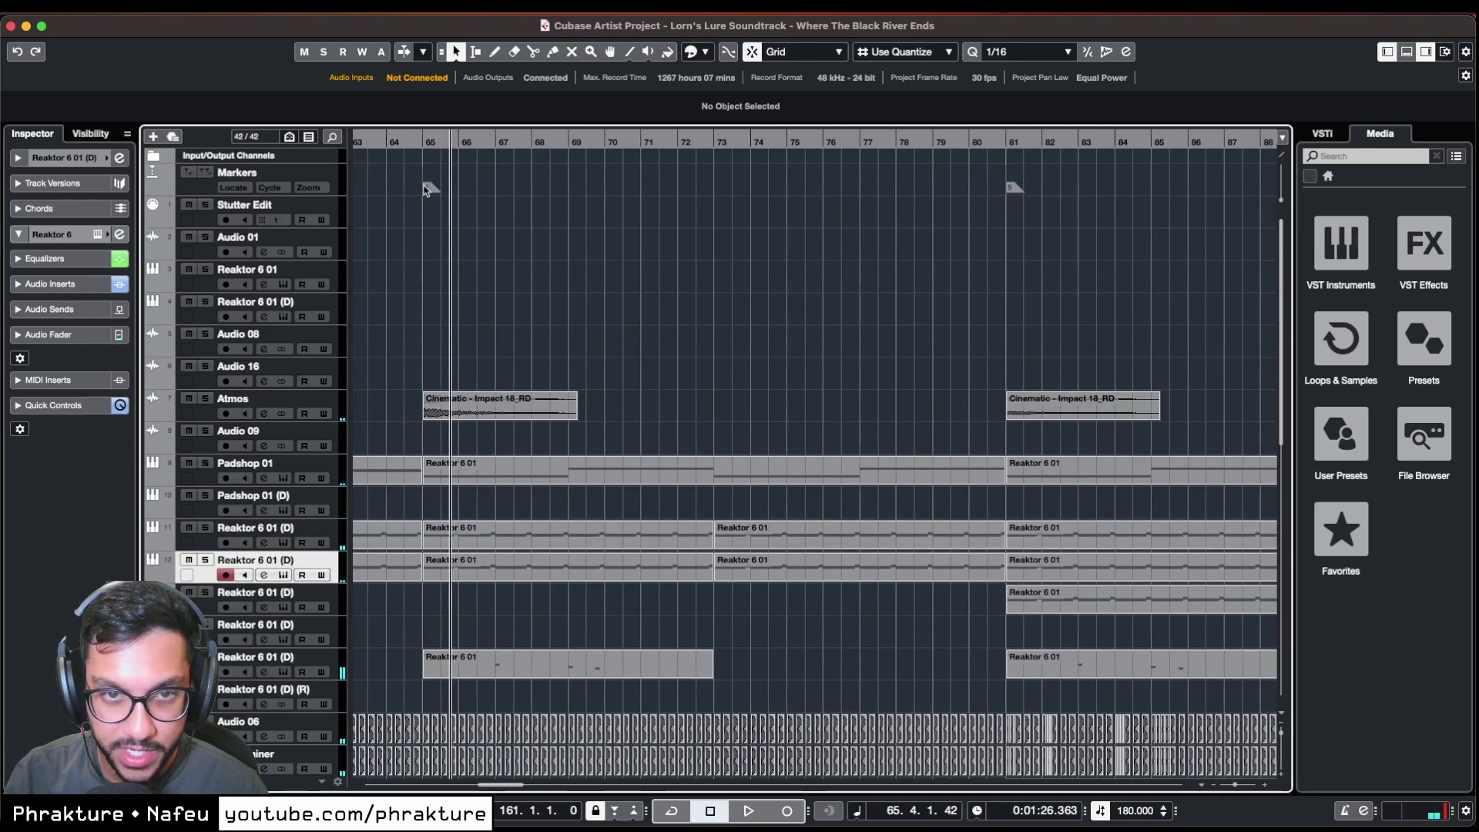
pyautogui.moveTo(509, 786); pyautogui.dragTo(586, 786)
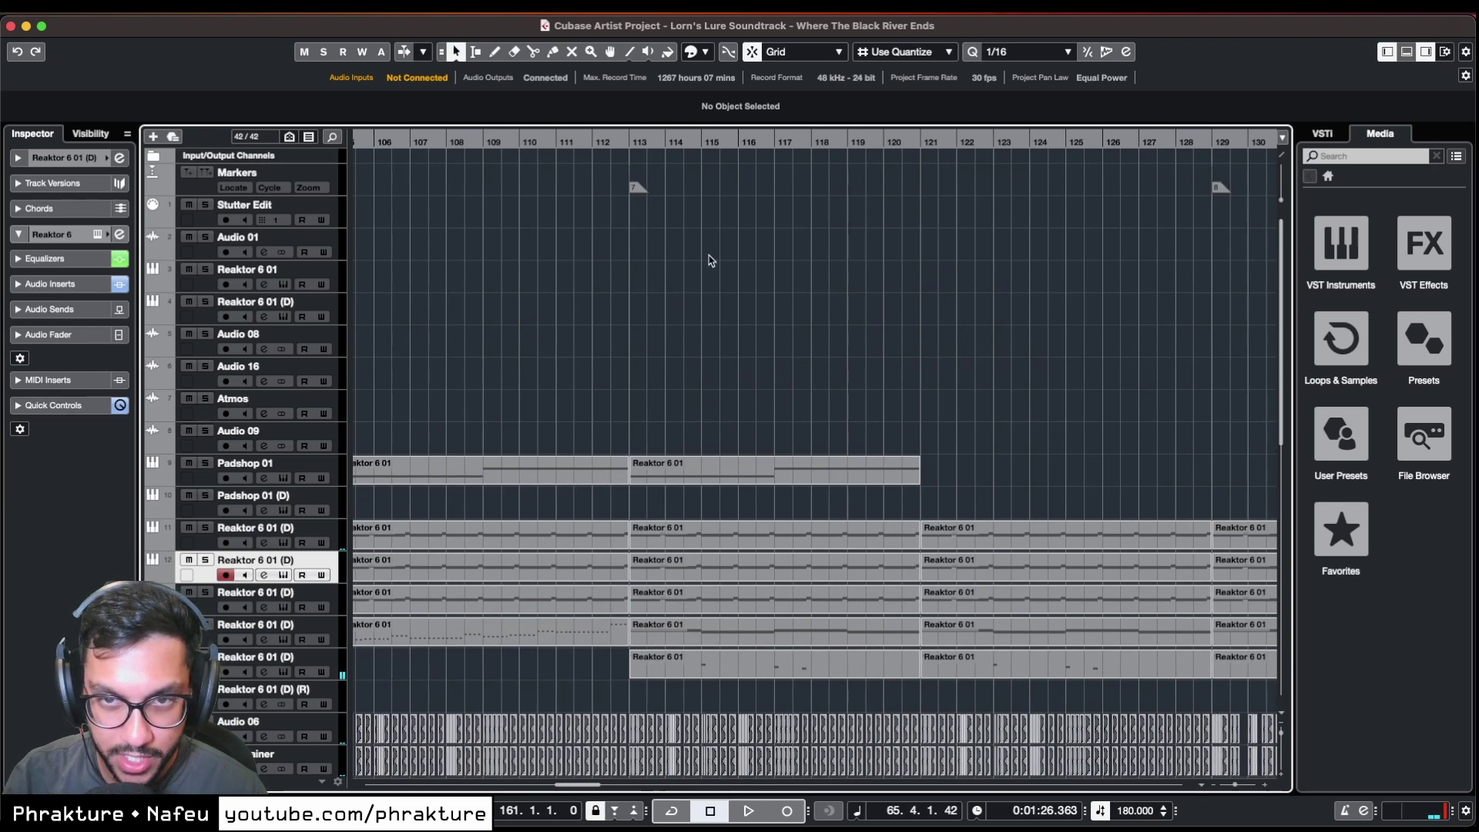
pyautogui.click(630, 143)
pyautogui.scroll(-5, 743, 505)
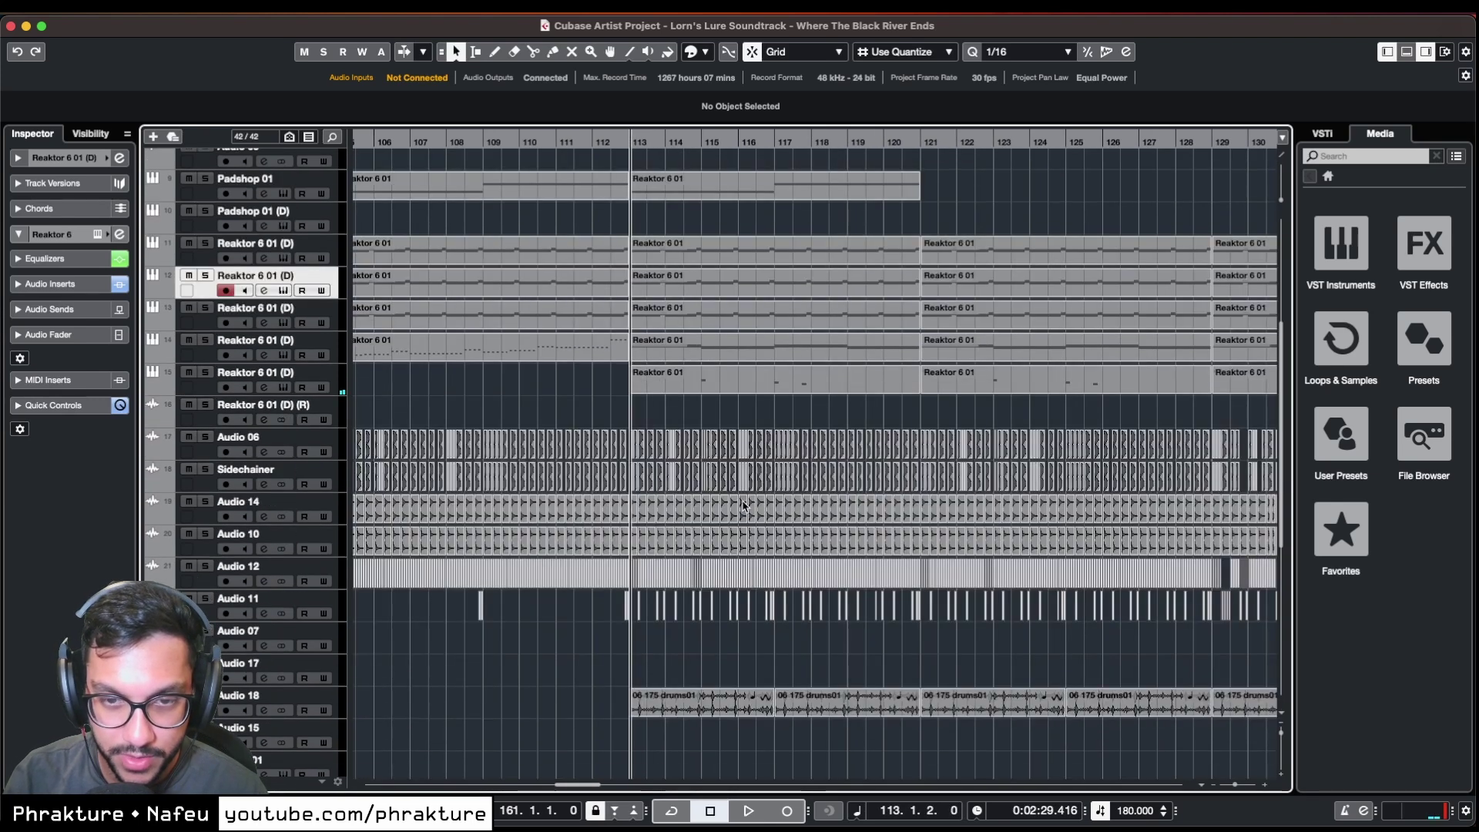
pyautogui.moveTo(593, 785); pyautogui.dragTo(565, 785)
pyautogui.click(560, 143)
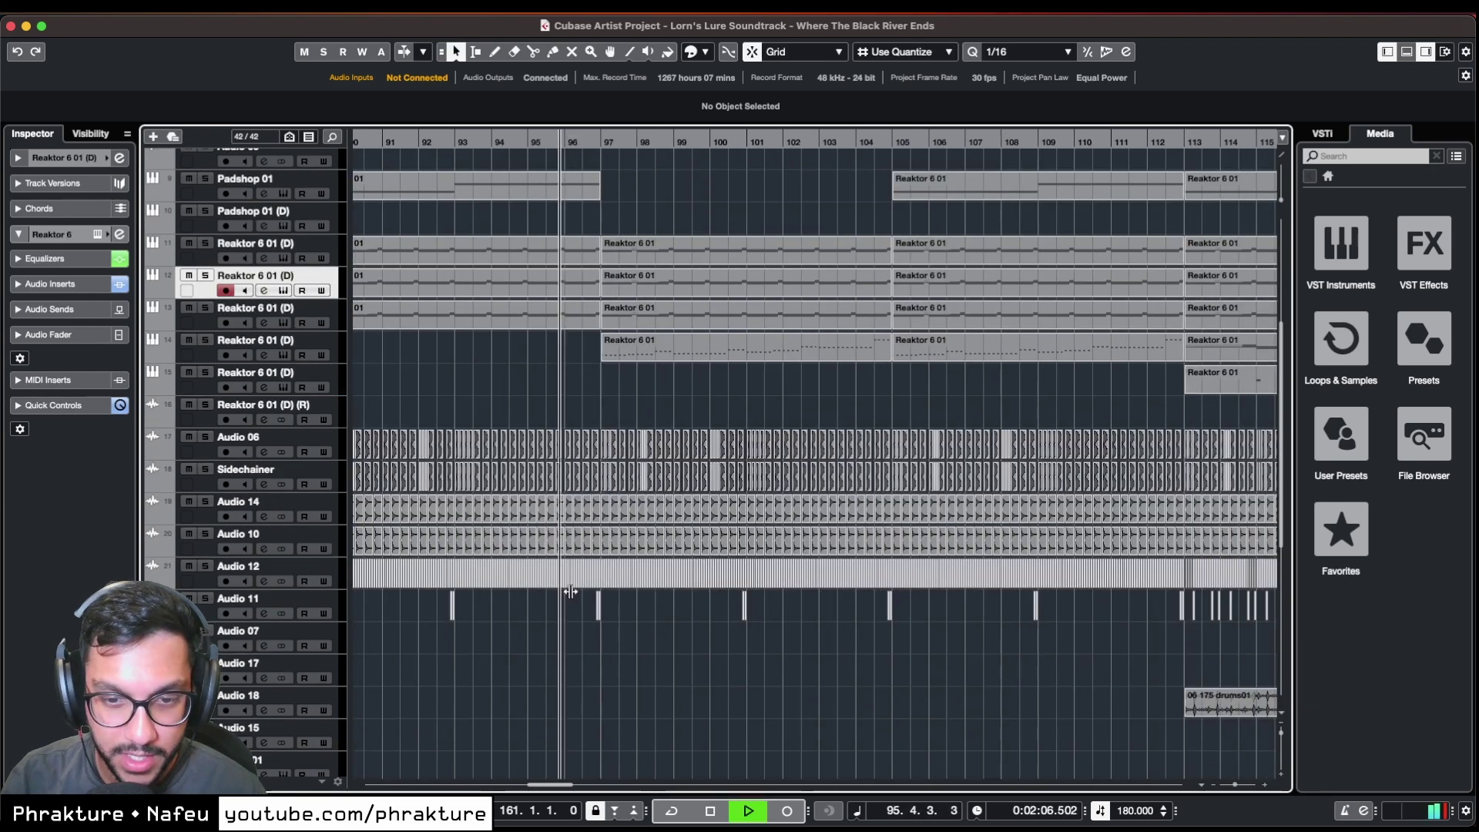
pyautogui.press('space')
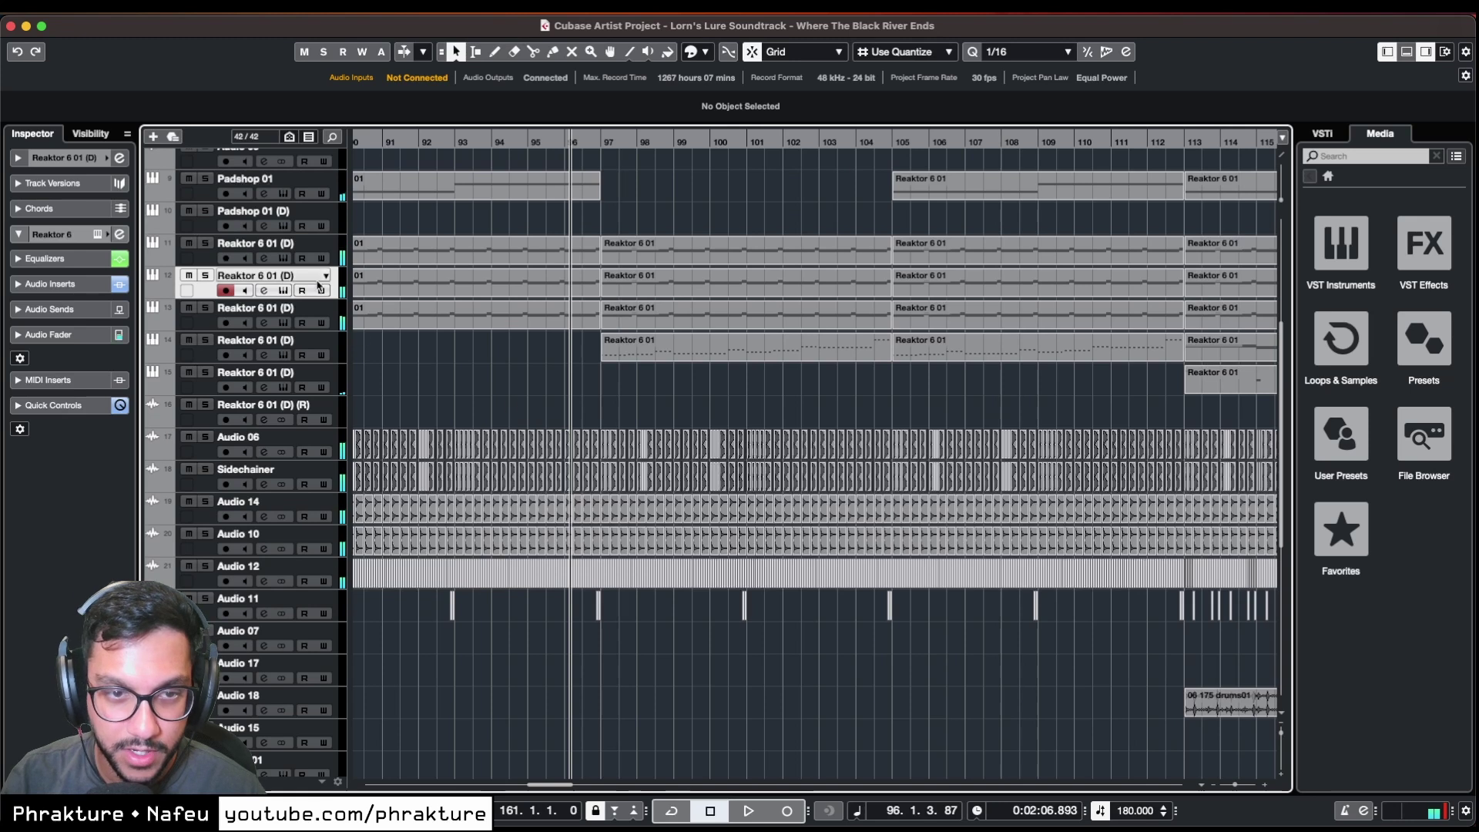
pyautogui.click(420, 138)
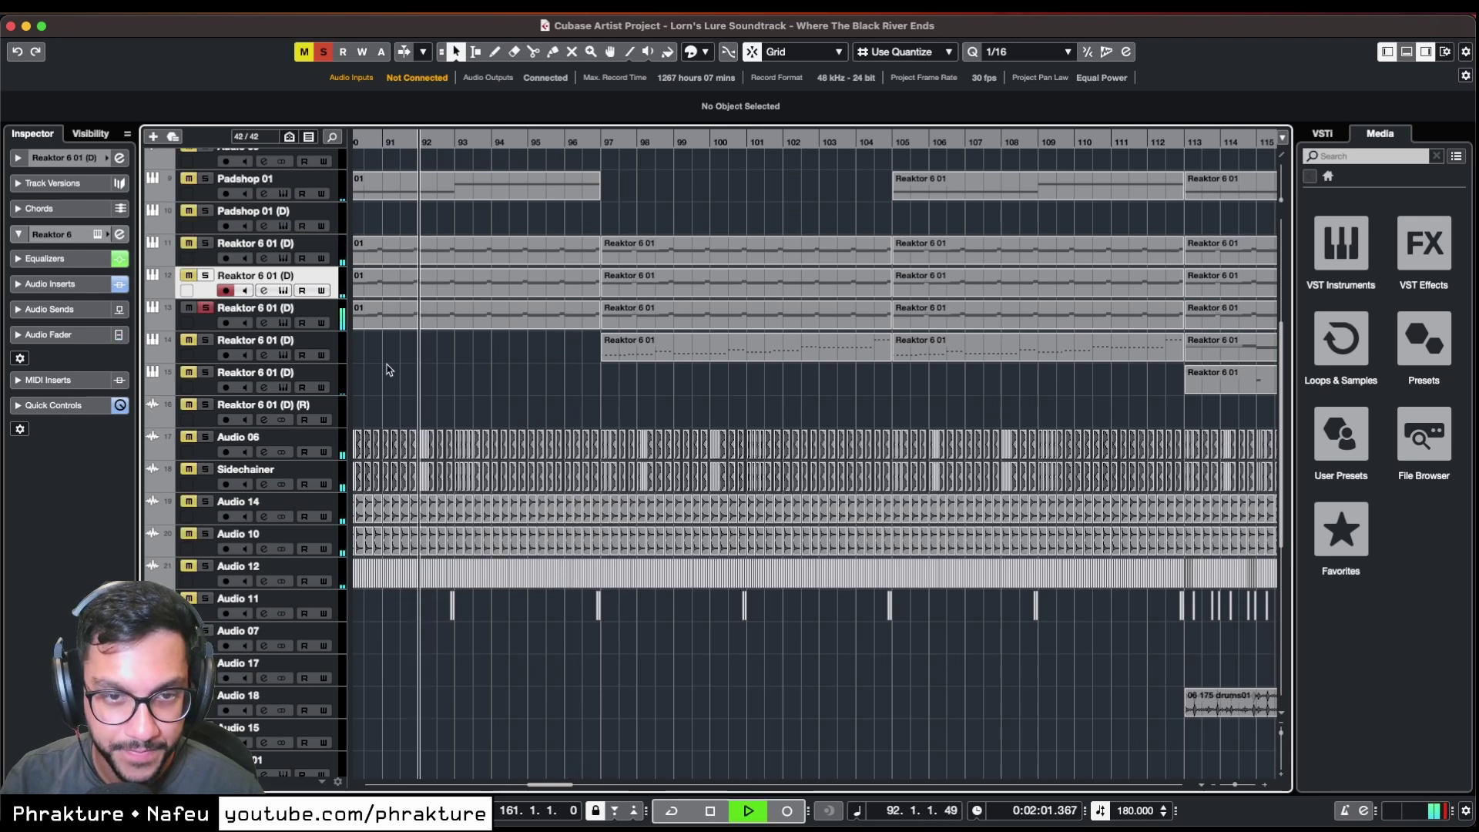
# - Solo the track 12 Reaktor 6 01 (D) layer and inspect the track 13 part's notes
pyautogui.click(187, 276)
pyautogui.press('space')
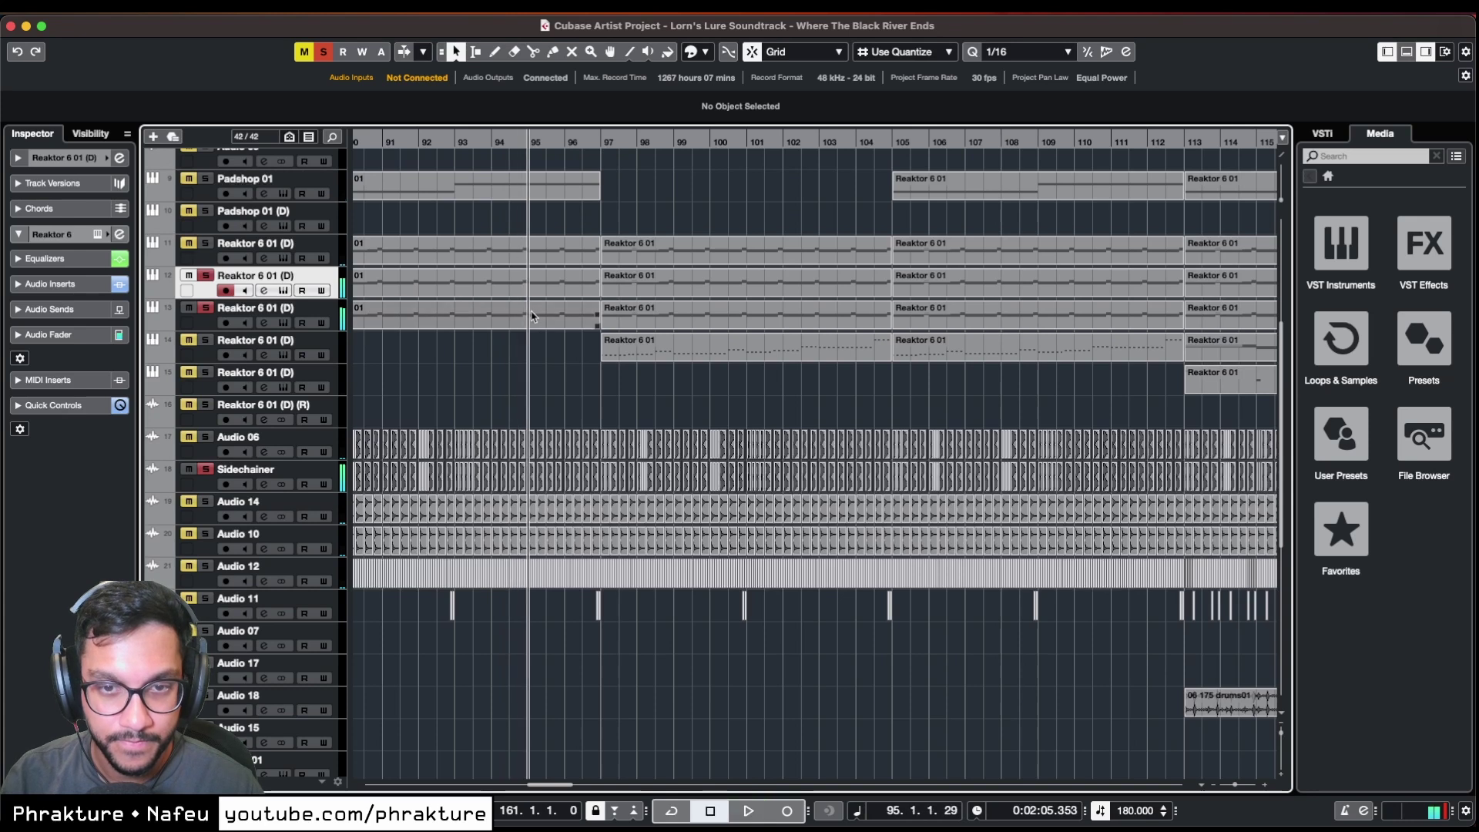
pyautogui.doubleClick(536, 316)
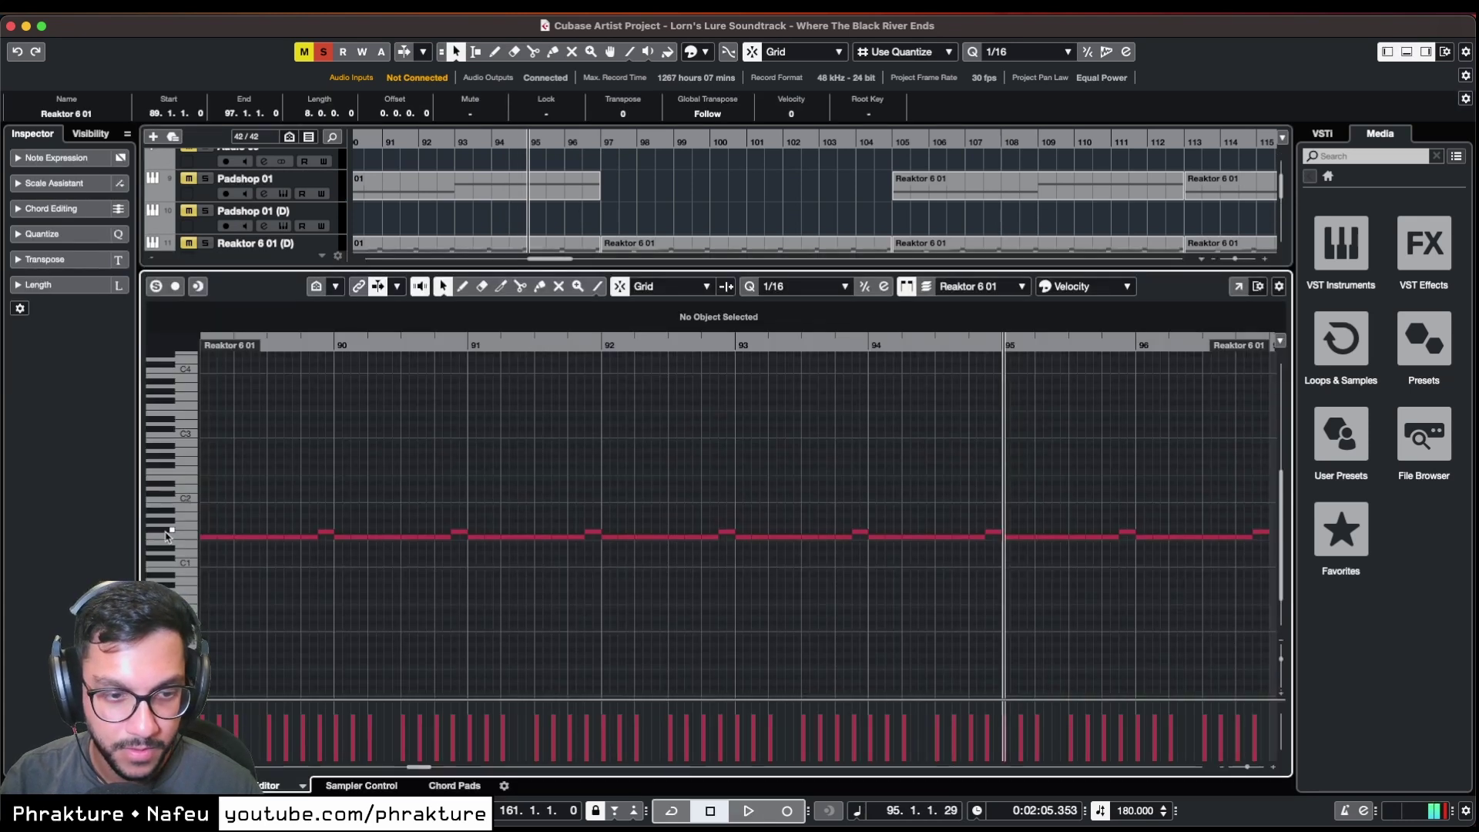
pyautogui.press('Return')
# - Play from around bar 93 with the track 11 Reaktor layer, Audio 14 and Audio 06 soloed
pyautogui.click(457, 138)
pyautogui.press('space')
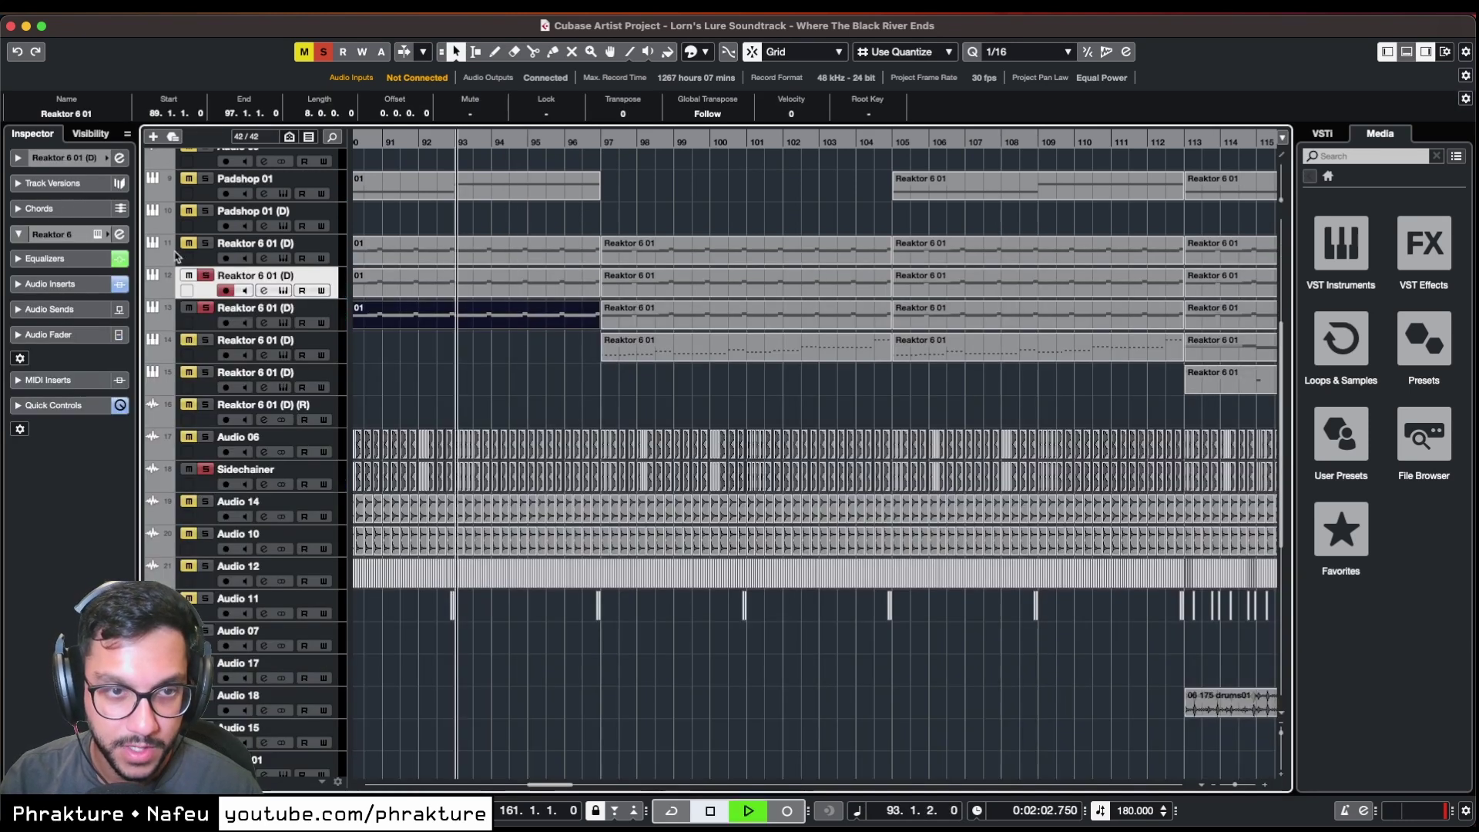
pyautogui.click(189, 242)
pyautogui.click(188, 505)
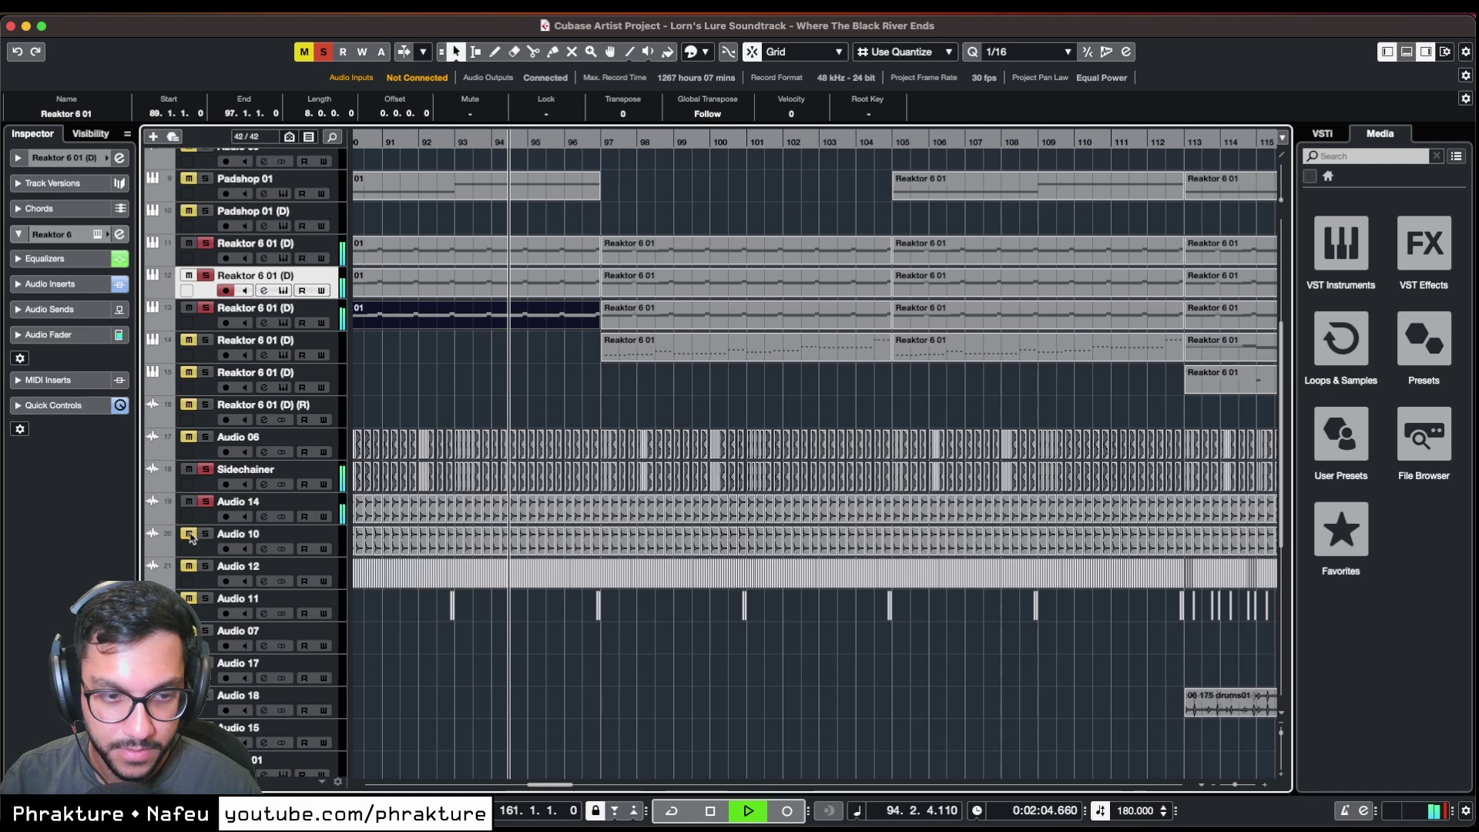
pyautogui.click(188, 437)
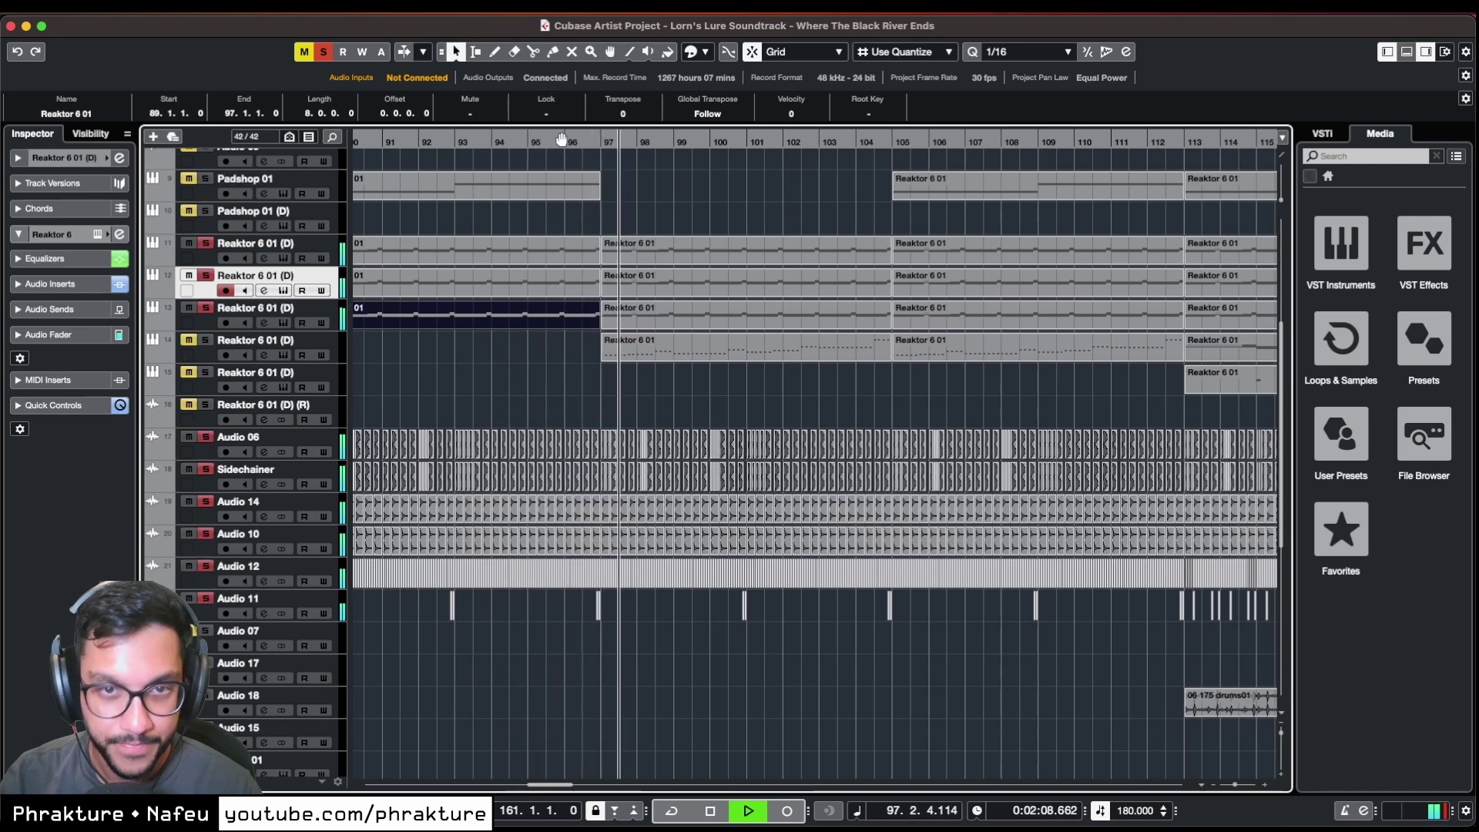
pyautogui.press('space')
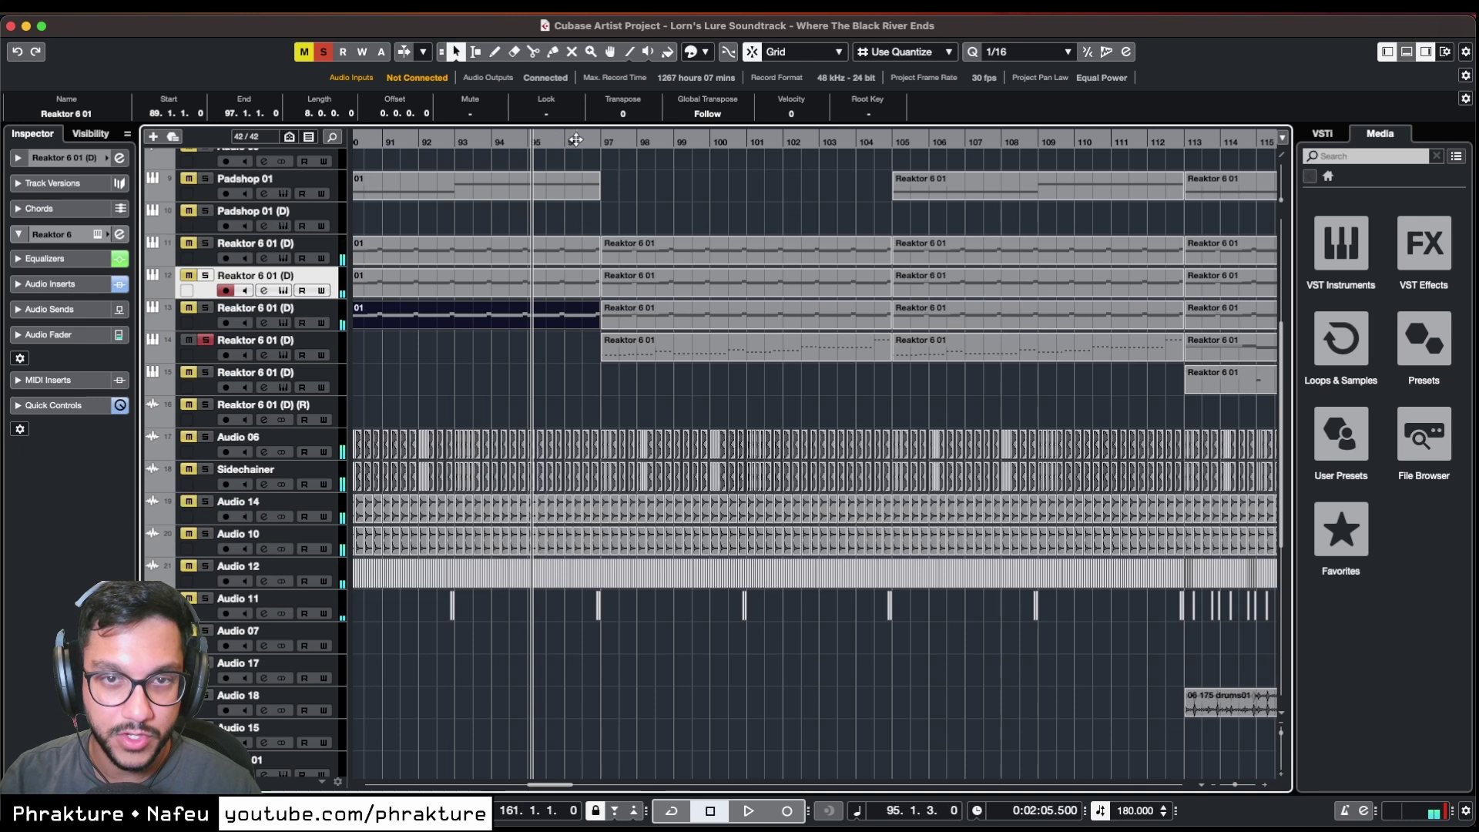
# - Replay from bar 96 with the Sidechainer track selected, toggling the Audio 14, 10 and 06 solos
pyautogui.click(576, 140)
pyautogui.click(195, 481)
pyautogui.press('space')
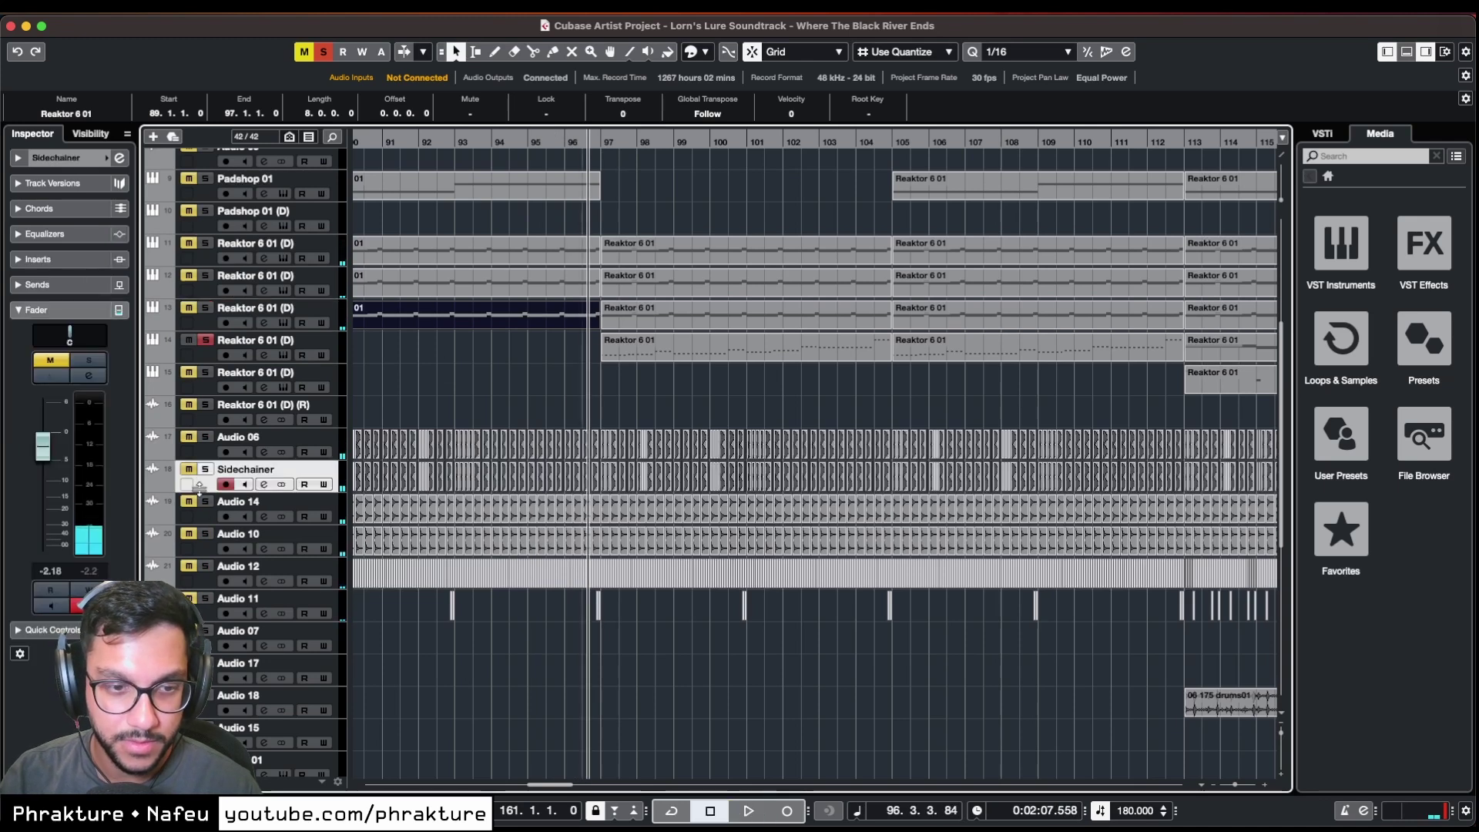
pyautogui.press('space')
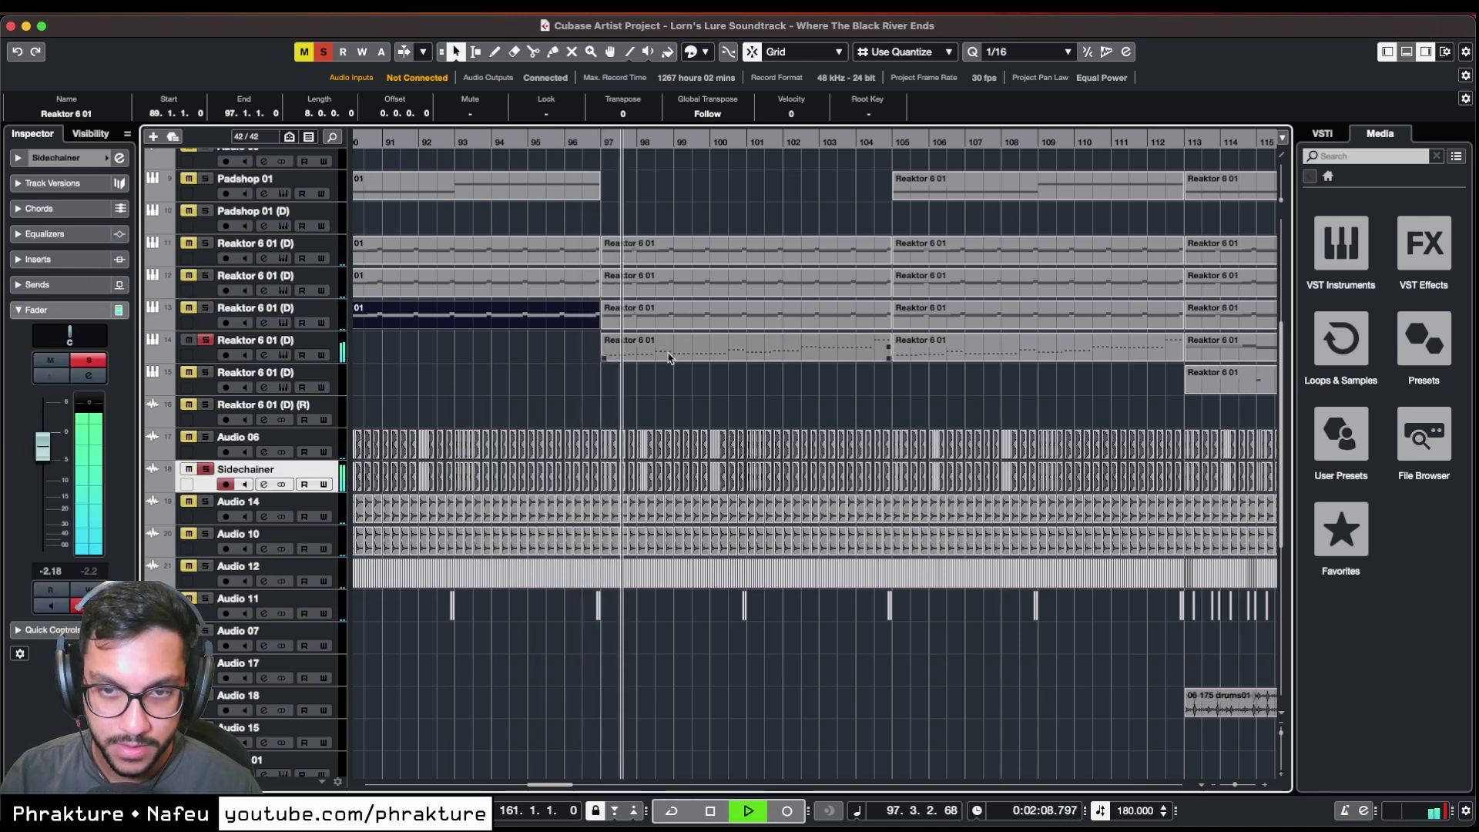
pyautogui.click(185, 503)
pyautogui.click(187, 534)
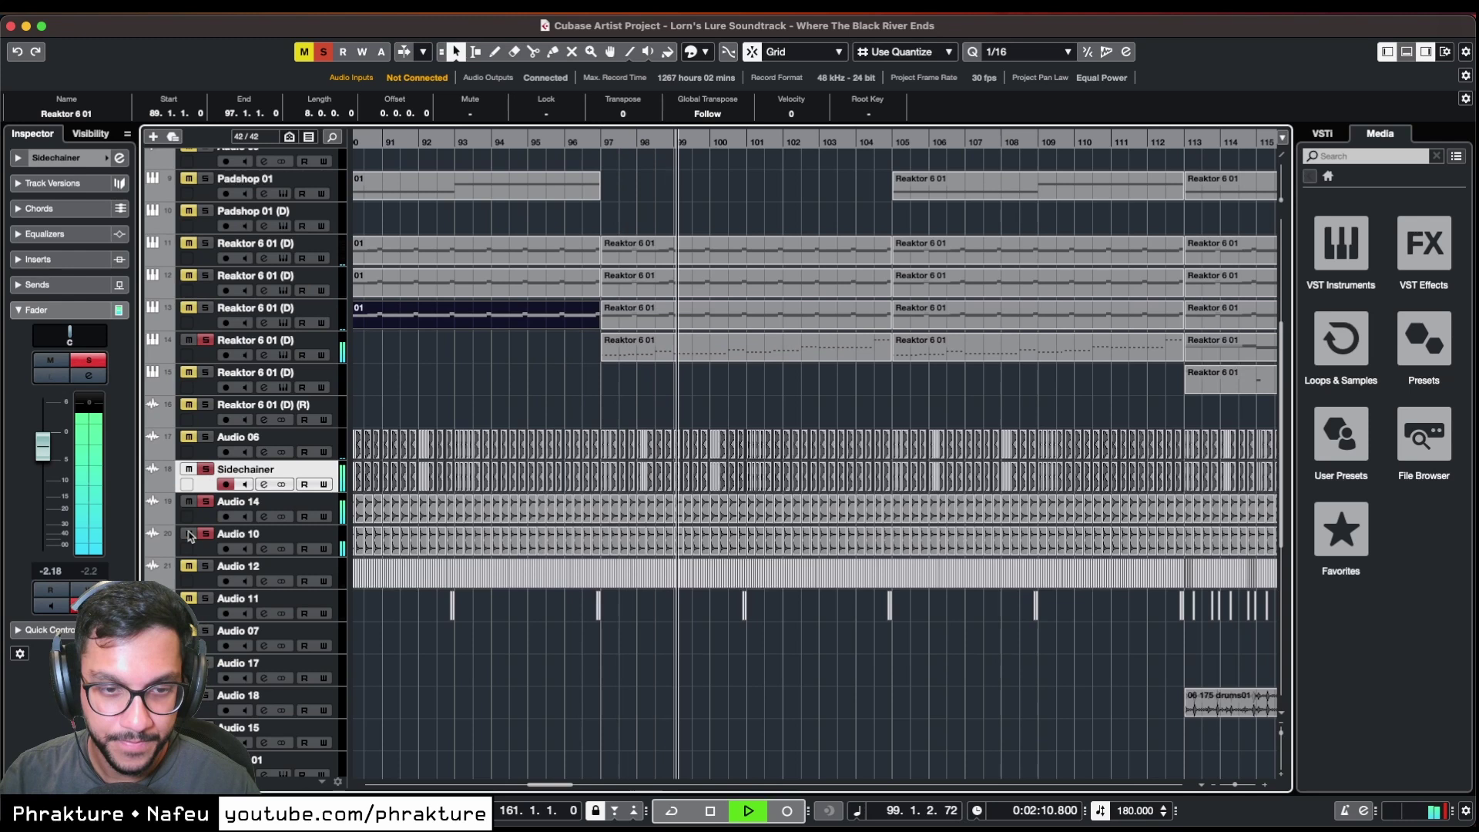
pyautogui.click(186, 436)
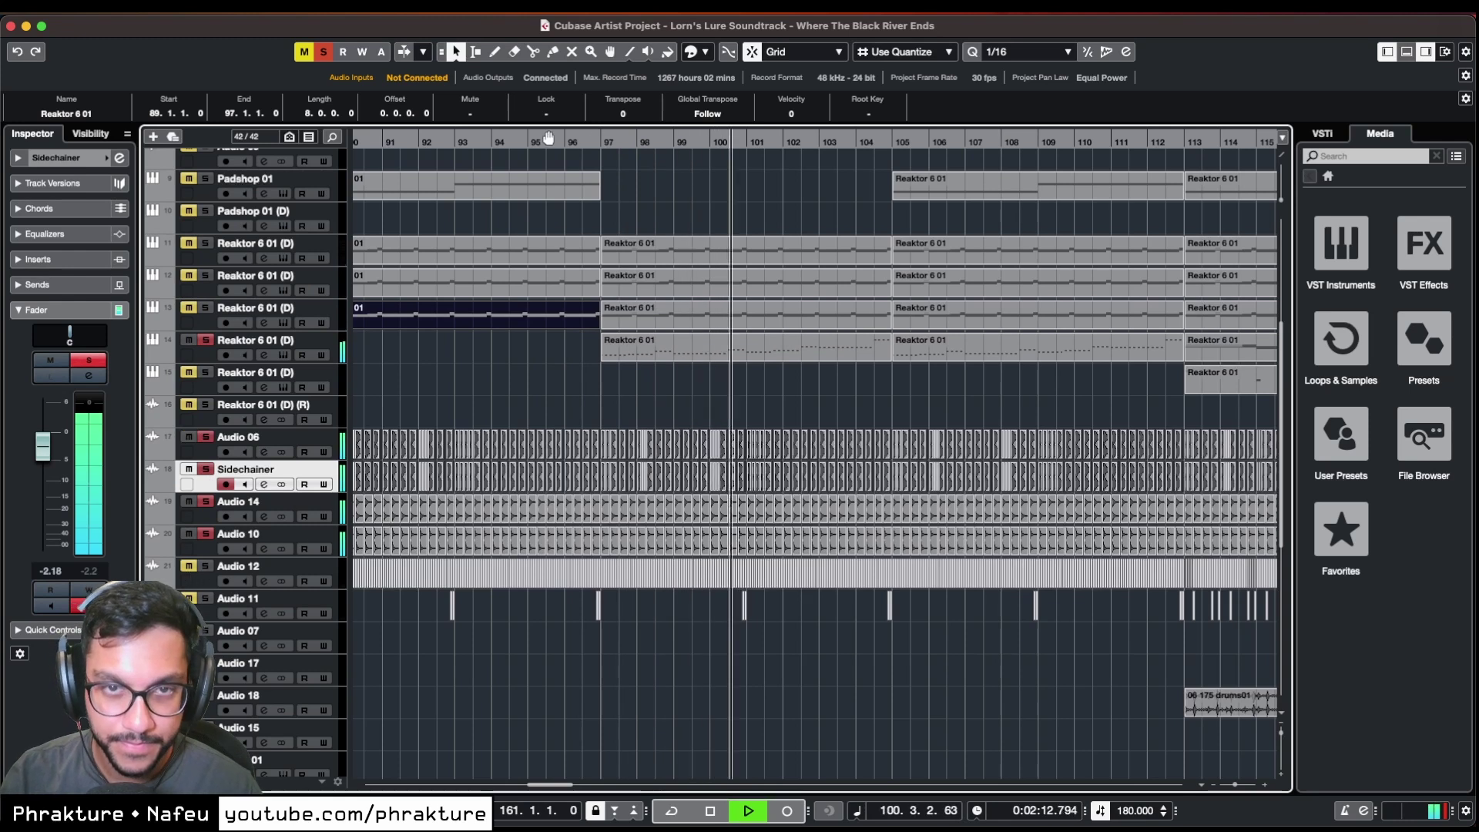
pyautogui.press('space')
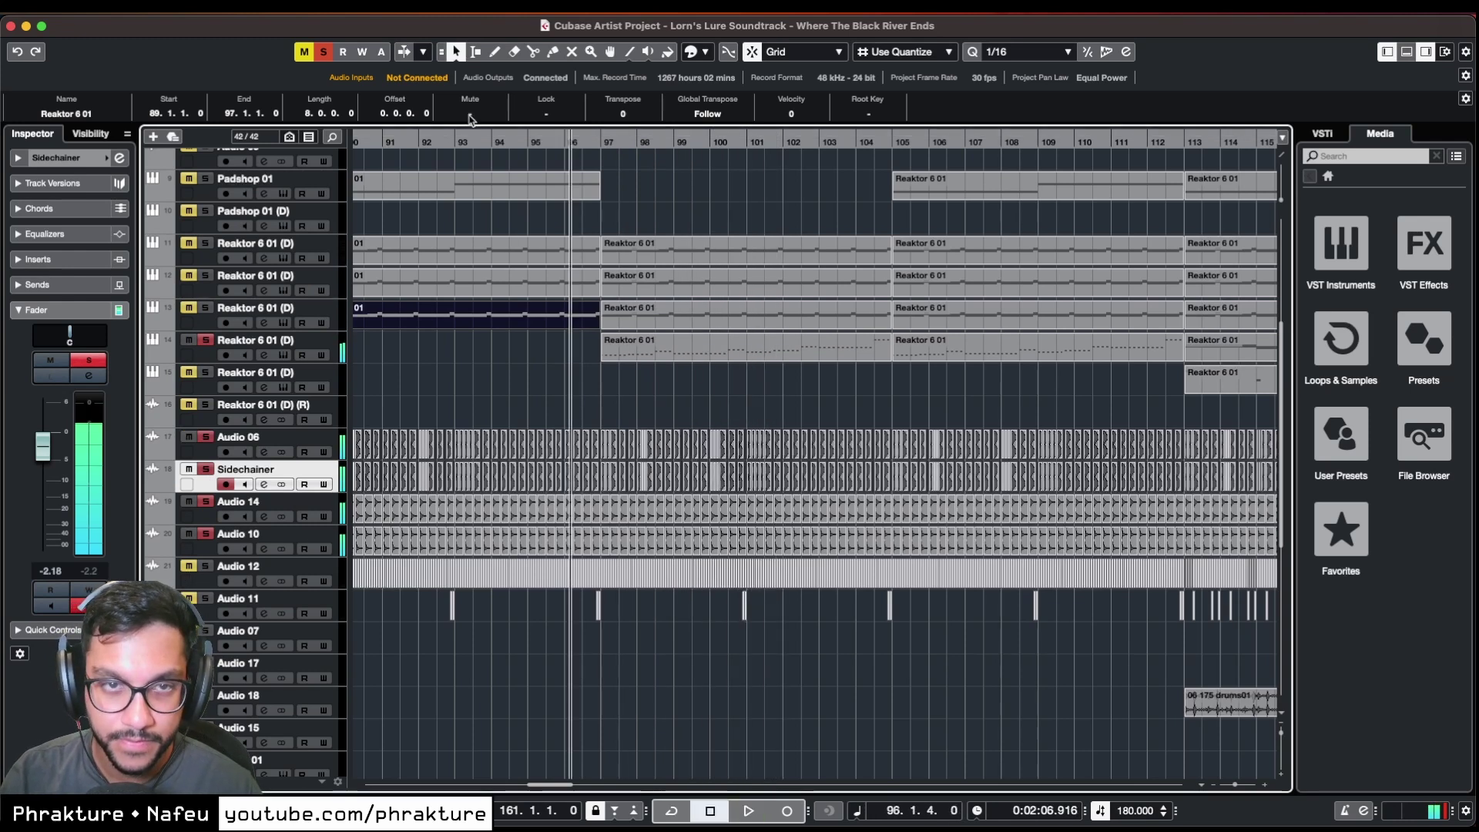
pyautogui.press('space')
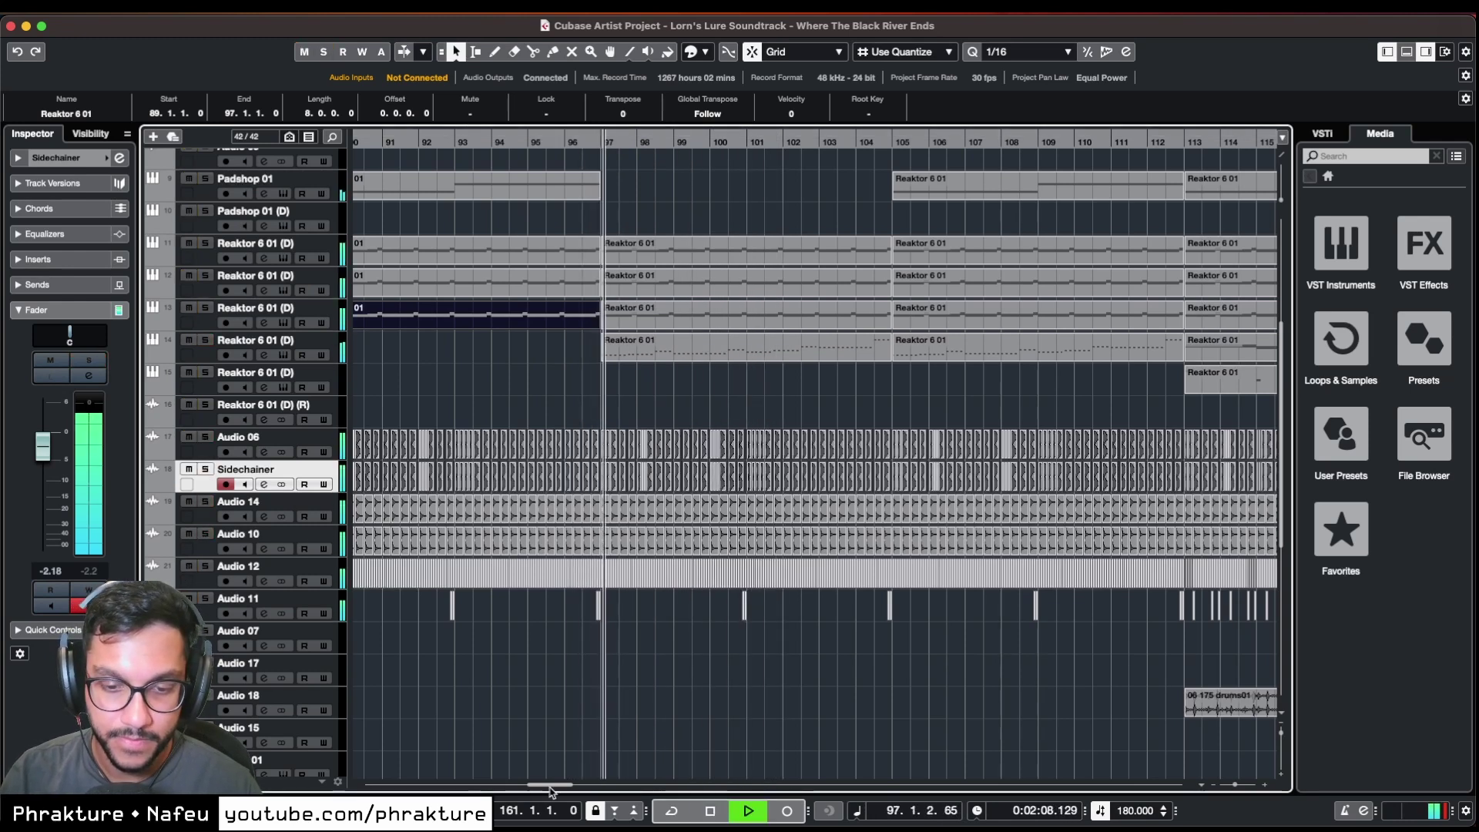
# - Follow the playhead from bar 97 to about bar 120 as the Audio 18 drum loops enter
pyautogui.moveTo(551, 785); pyautogui.dragTo(563, 785)
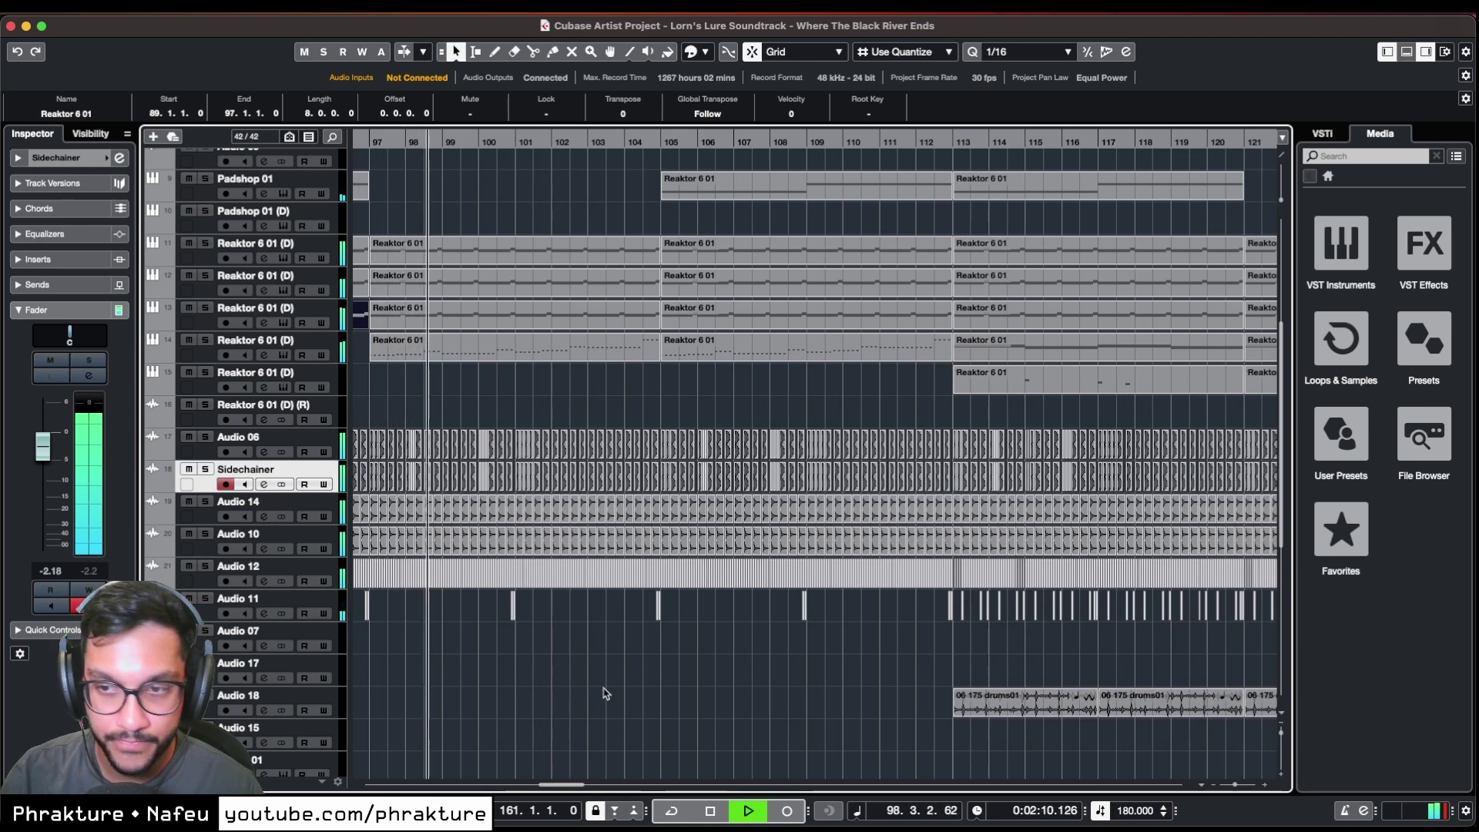
pyautogui.moveTo(562, 786); pyautogui.dragTo(566, 789)
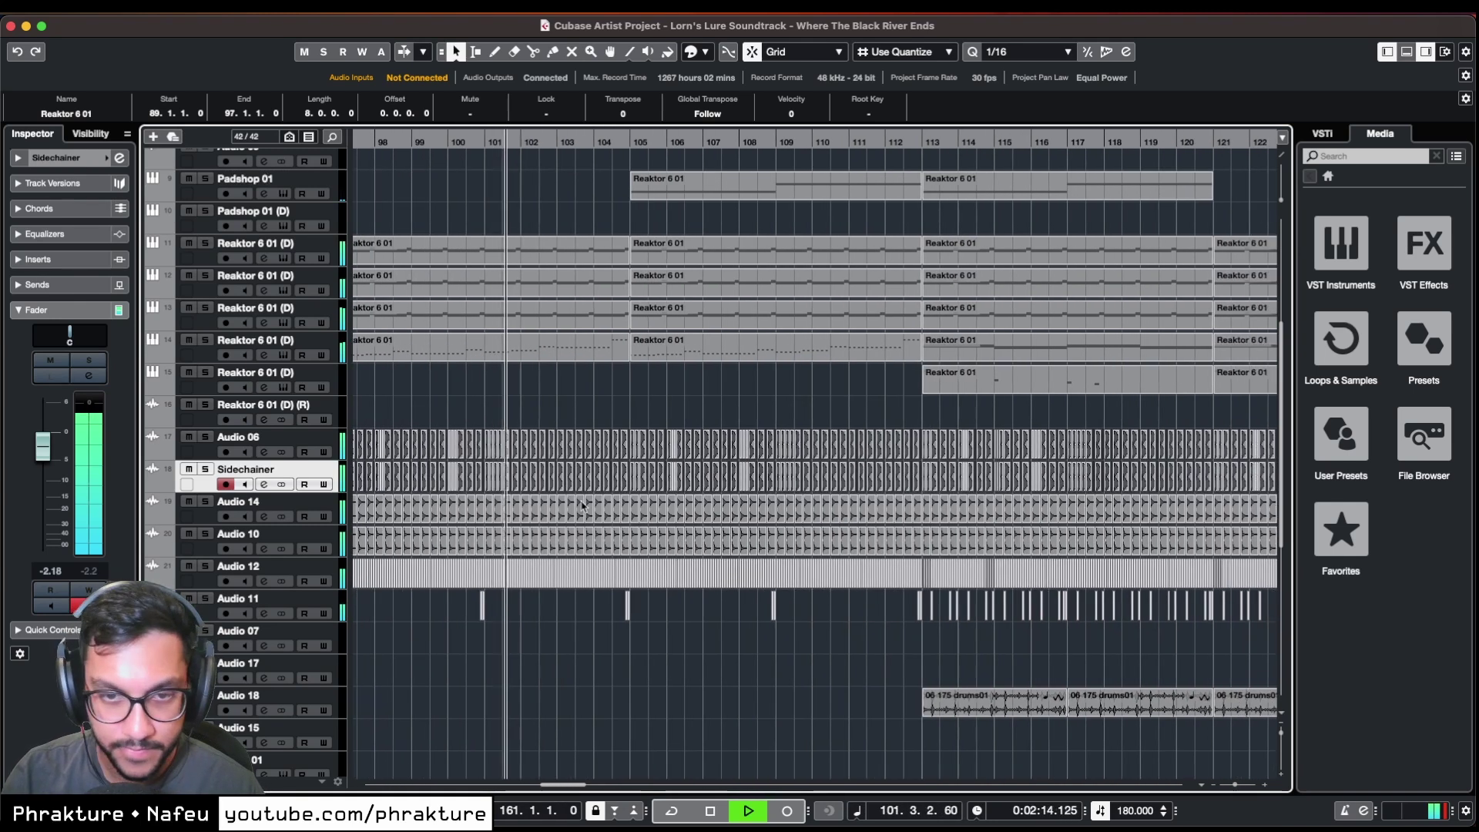
pyautogui.scroll(5, 620, 376)
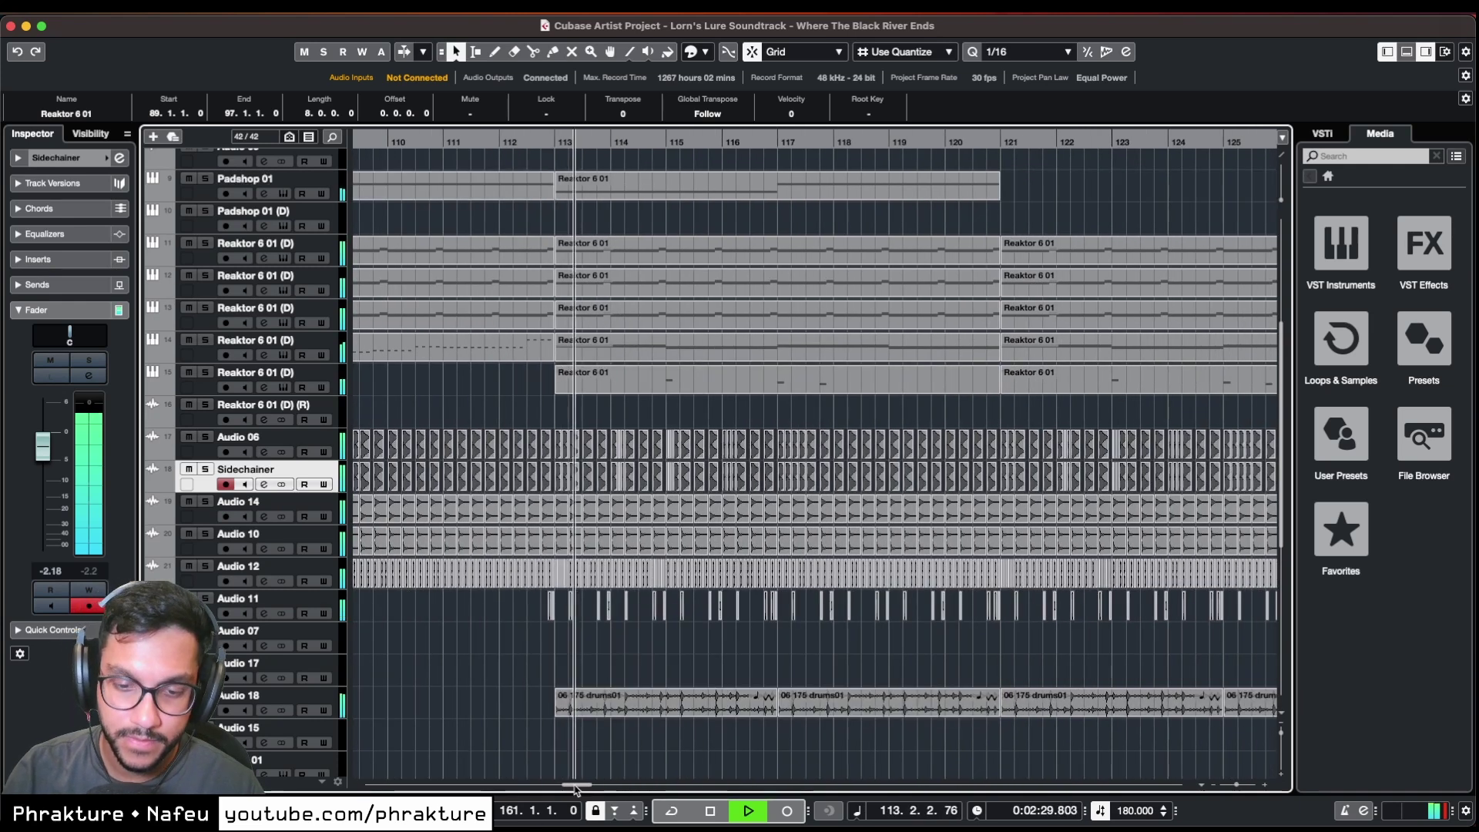
pyautogui.moveTo(574, 787); pyautogui.dragTo(582, 786)
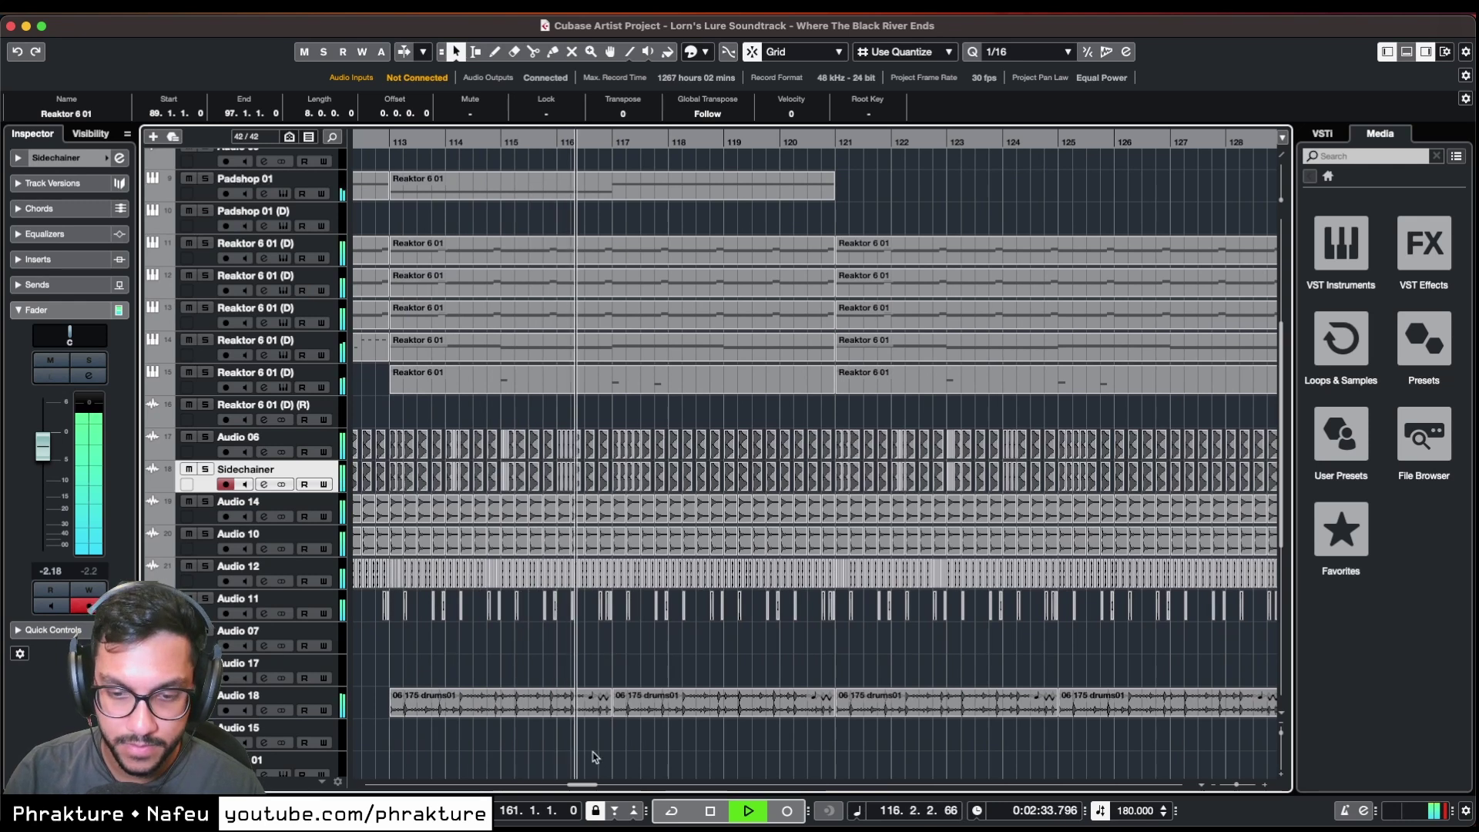
pyautogui.moveTo(594, 786); pyautogui.dragTo(617, 776)
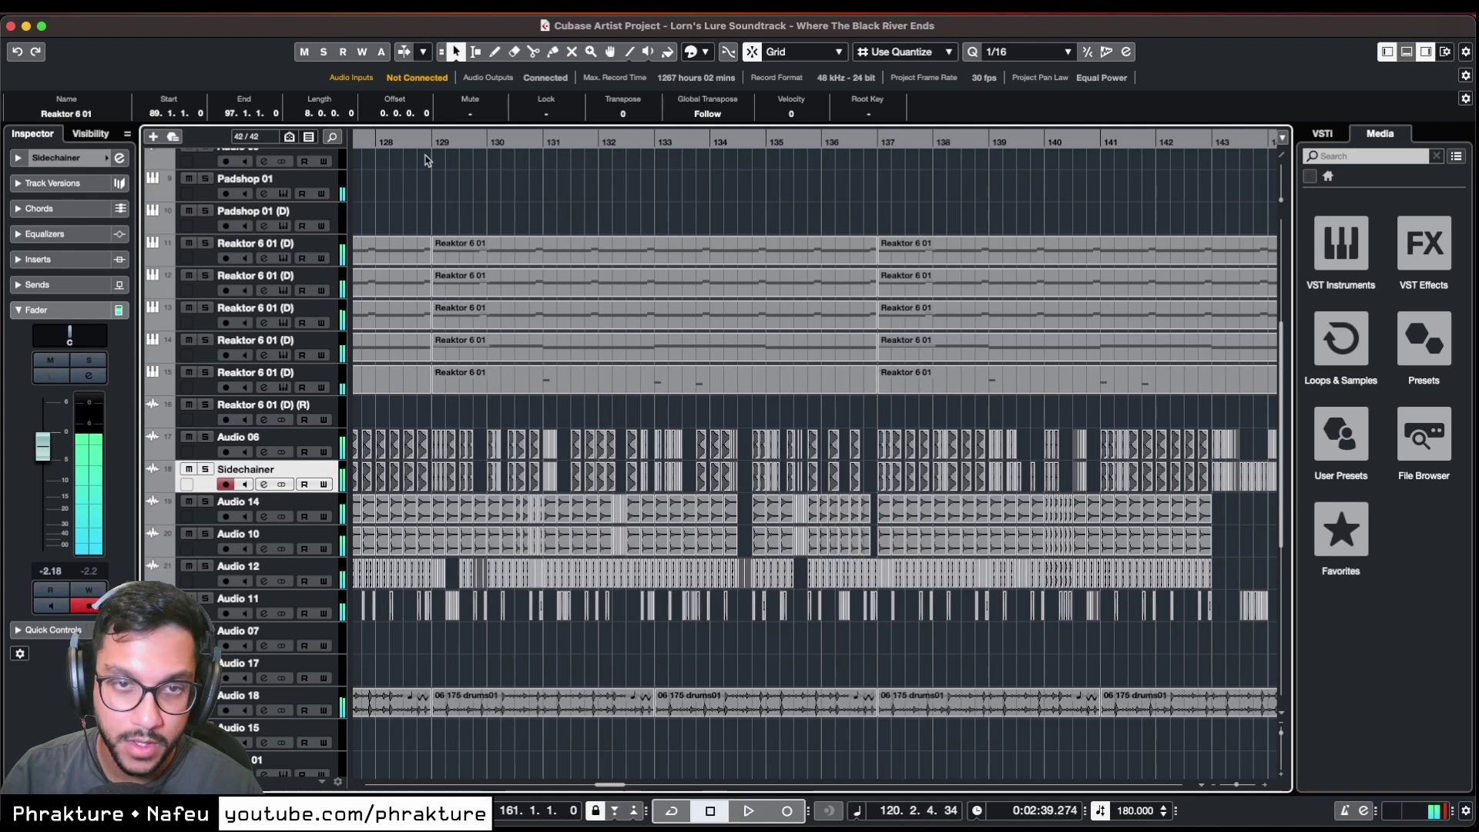
# - Zoom to show bars 129–137 and briefly play from around bar 135
pyautogui.scroll(10, 471, 424)
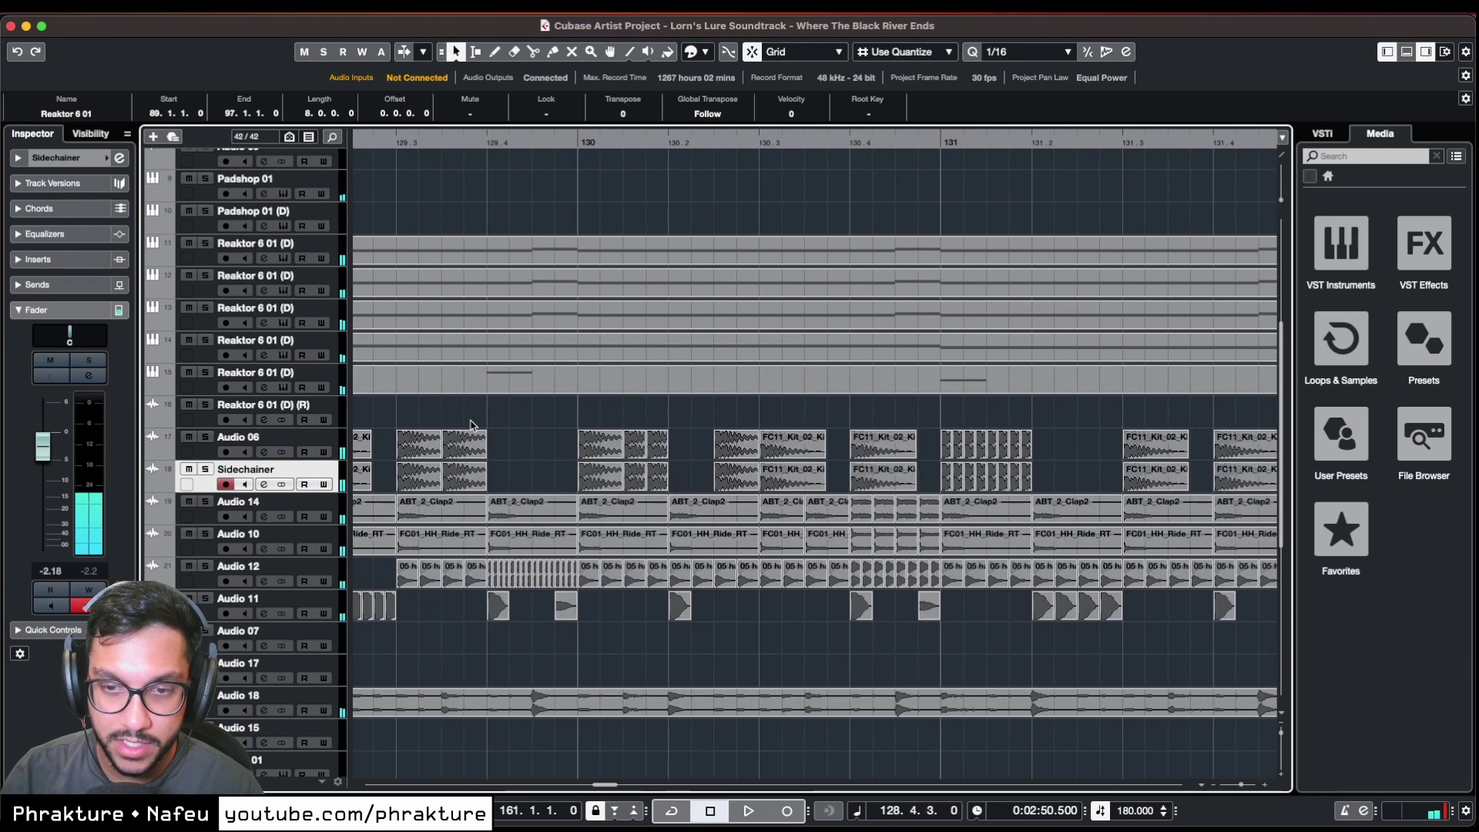
pyautogui.scroll(-5, 471, 425)
pyautogui.press('g')
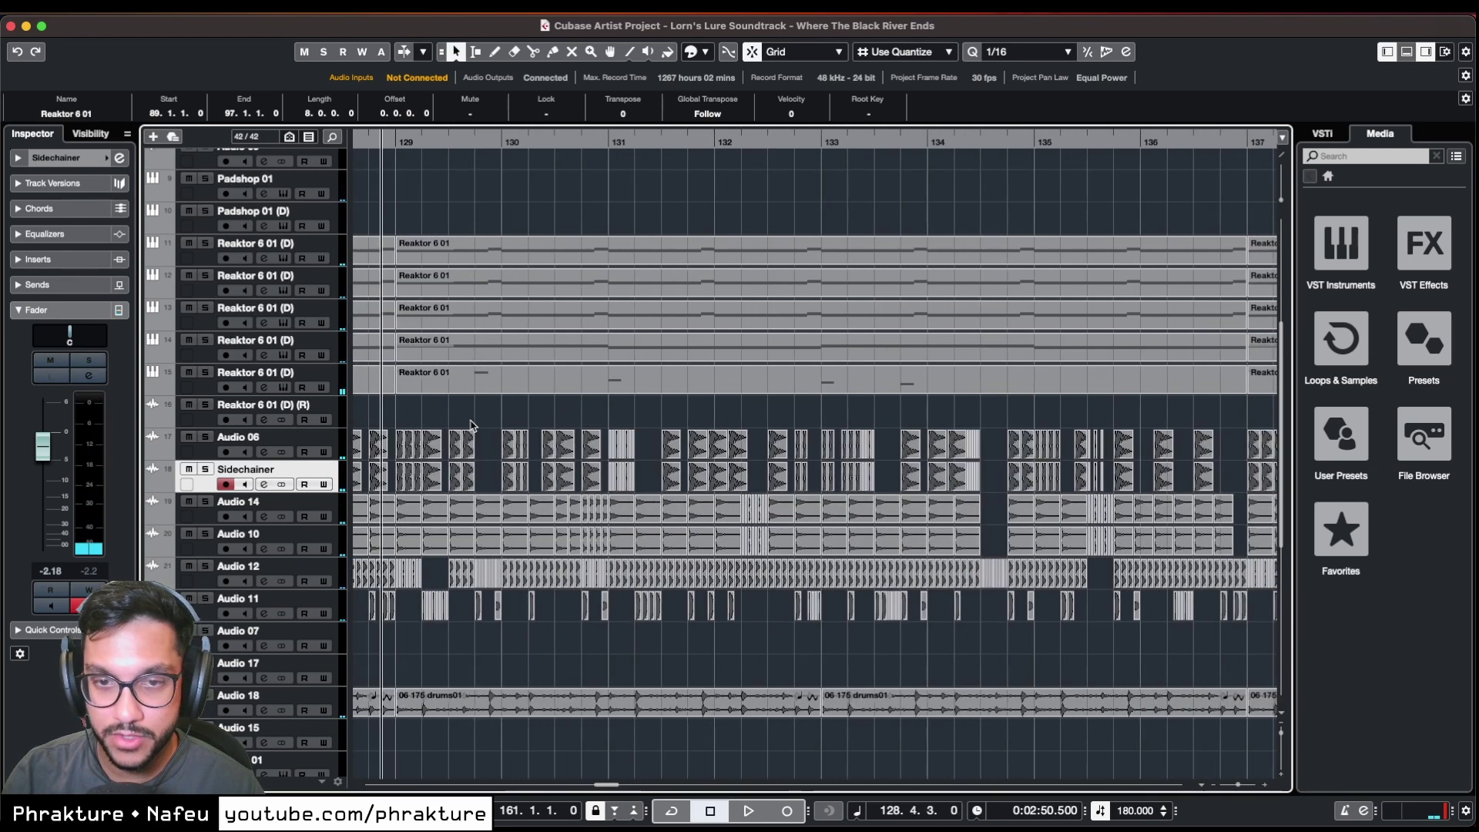
pyautogui.press('space')
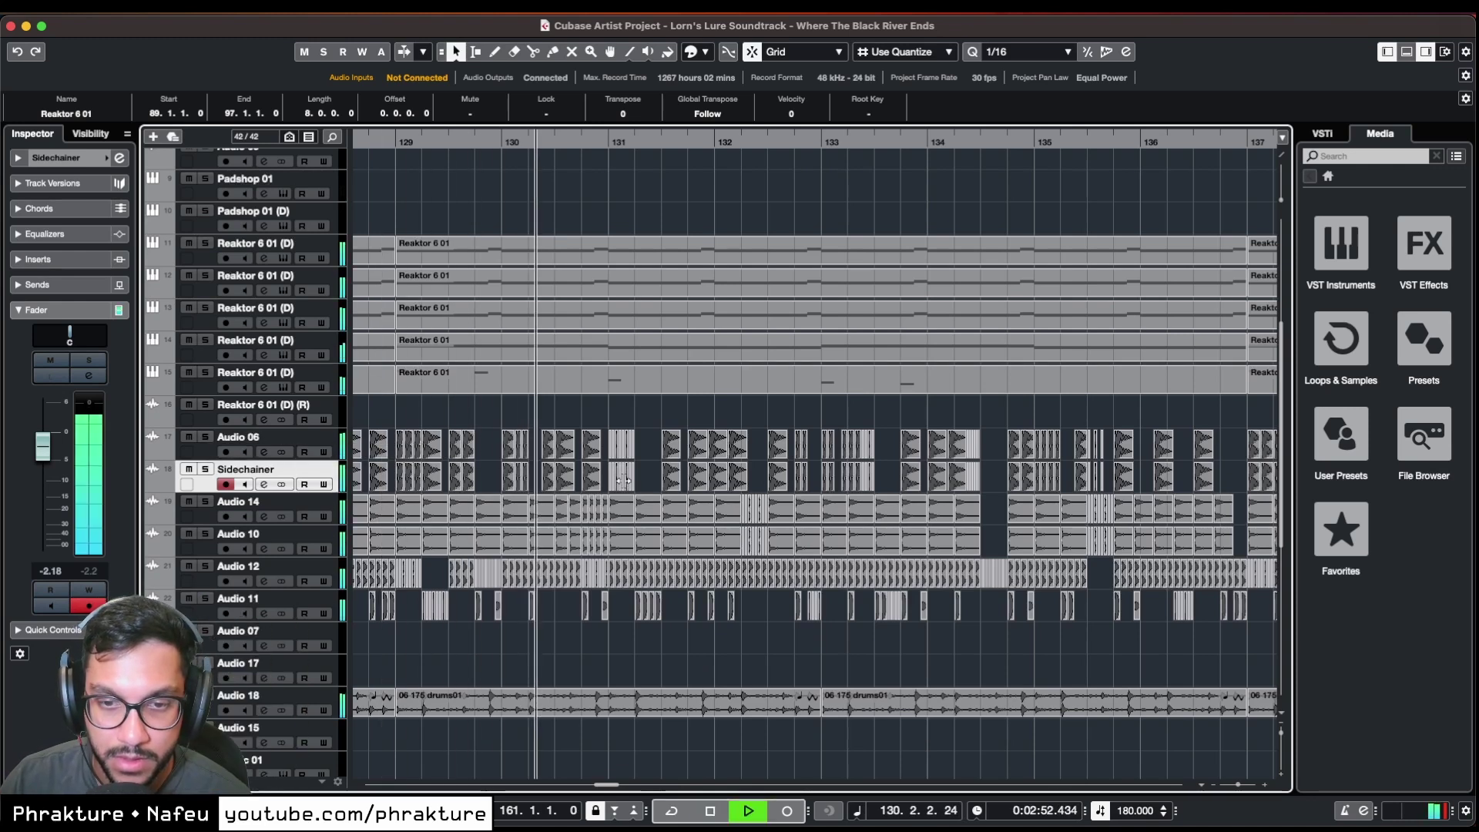
pyautogui.click(206, 437)
pyautogui.press('space')
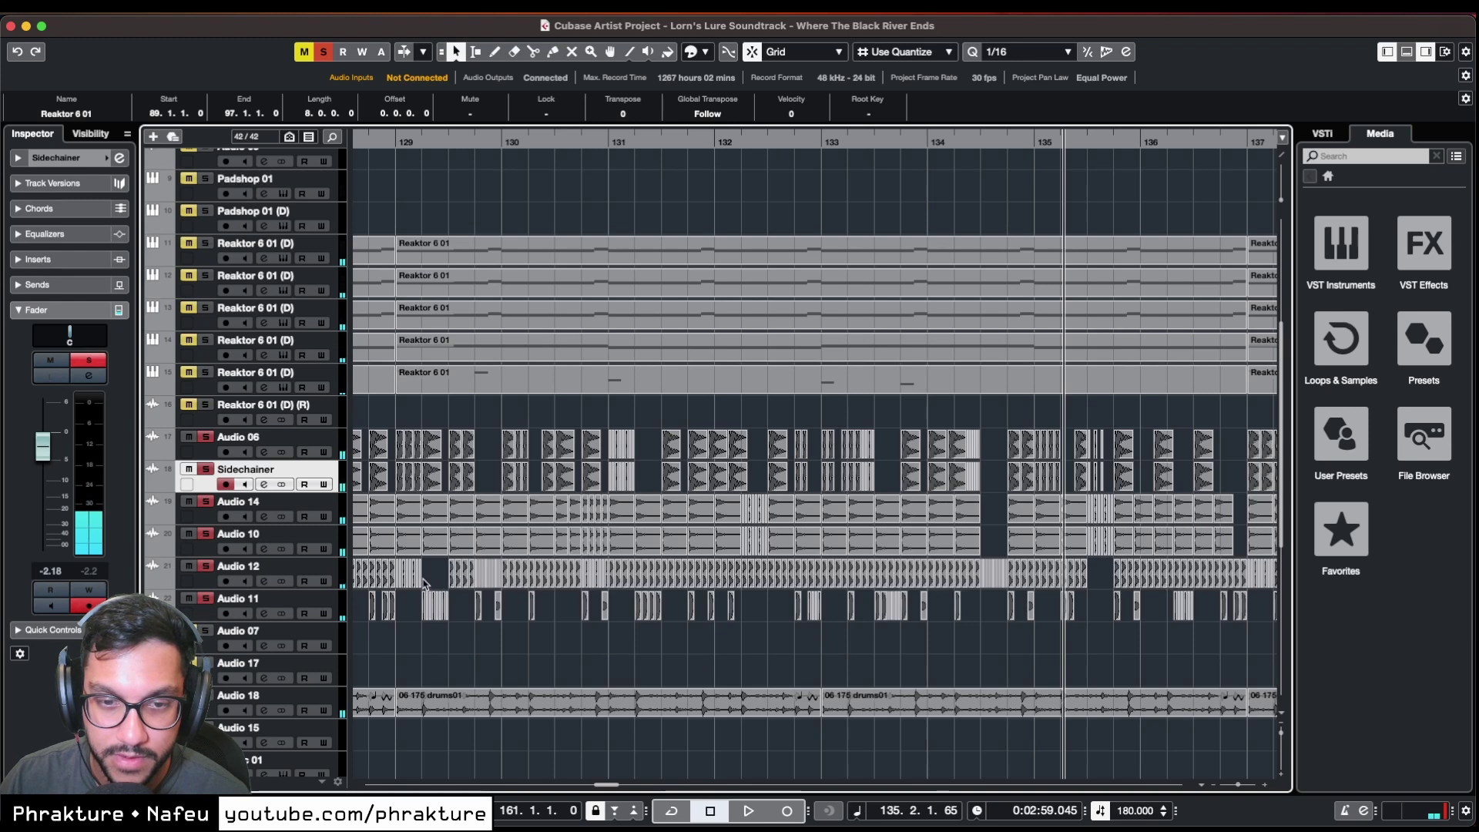
# - Play the arrangement from just before bar 129 through bar 144, then stop
pyautogui.scroll(3, 424, 583)
pyautogui.moveTo(606, 791); pyautogui.dragTo(604, 789)
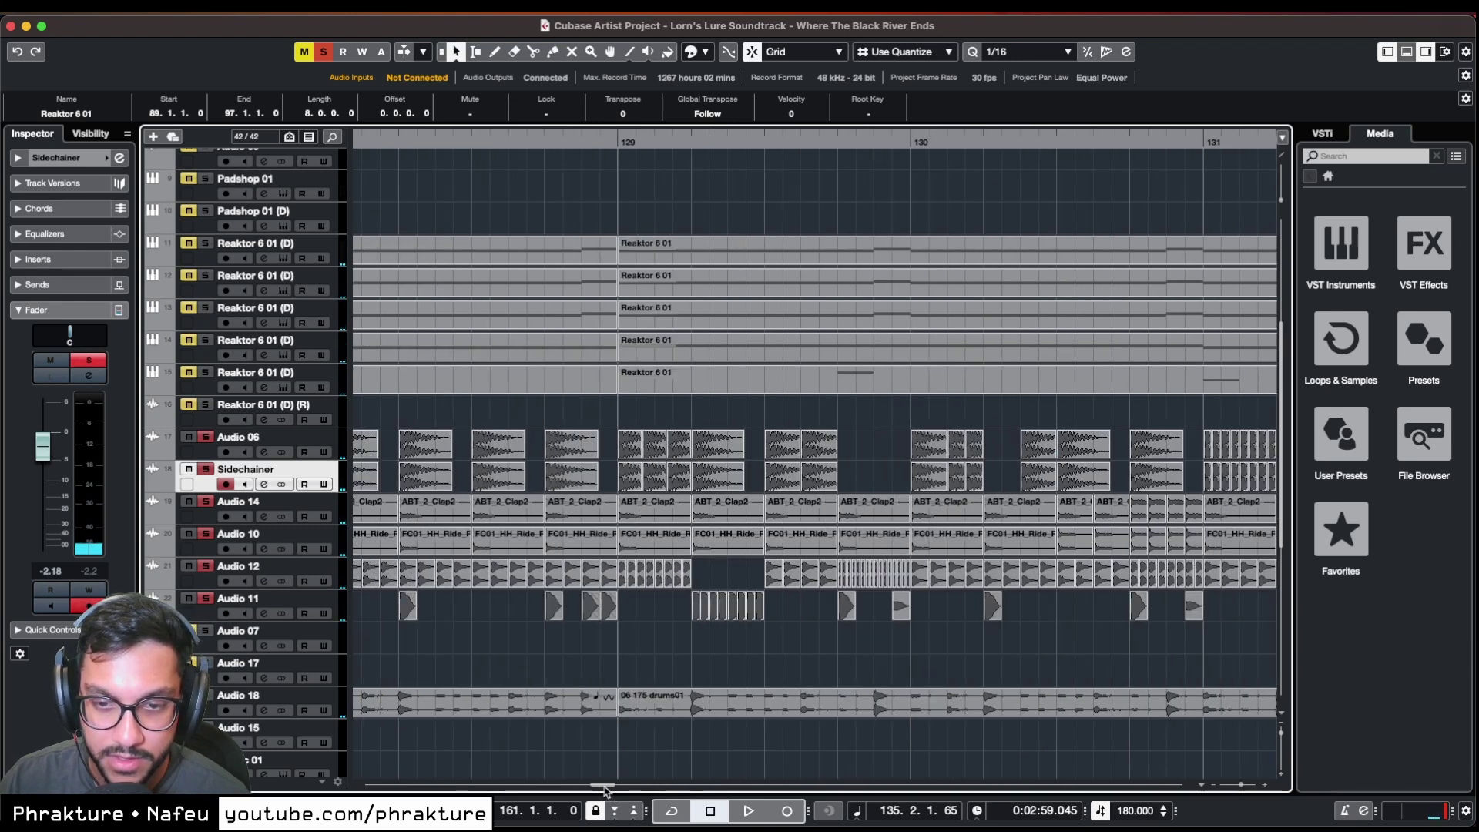
pyautogui.click(580, 141)
pyautogui.press('space')
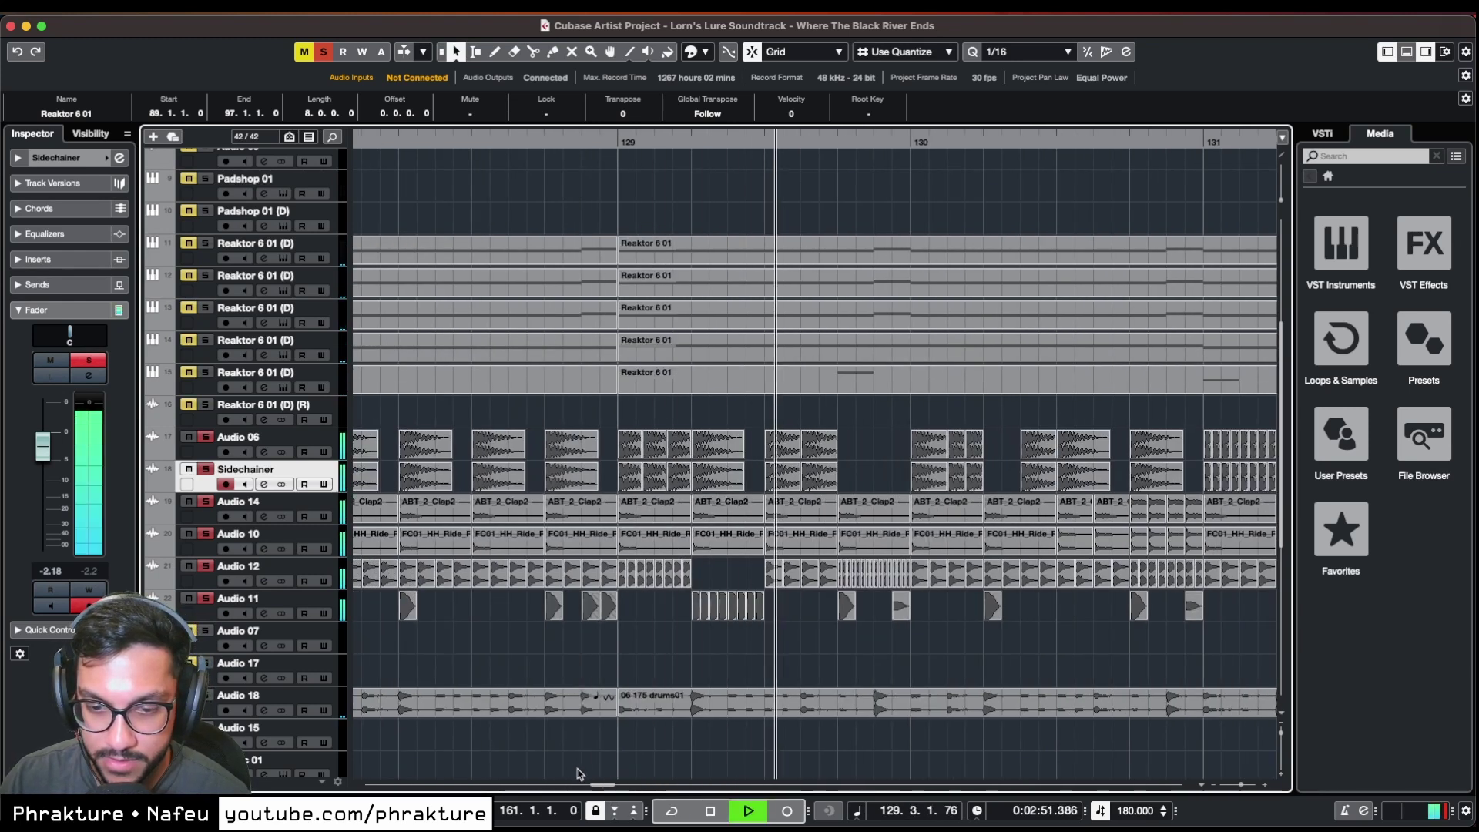
pyautogui.moveTo(602, 789); pyautogui.dragTo(606, 789)
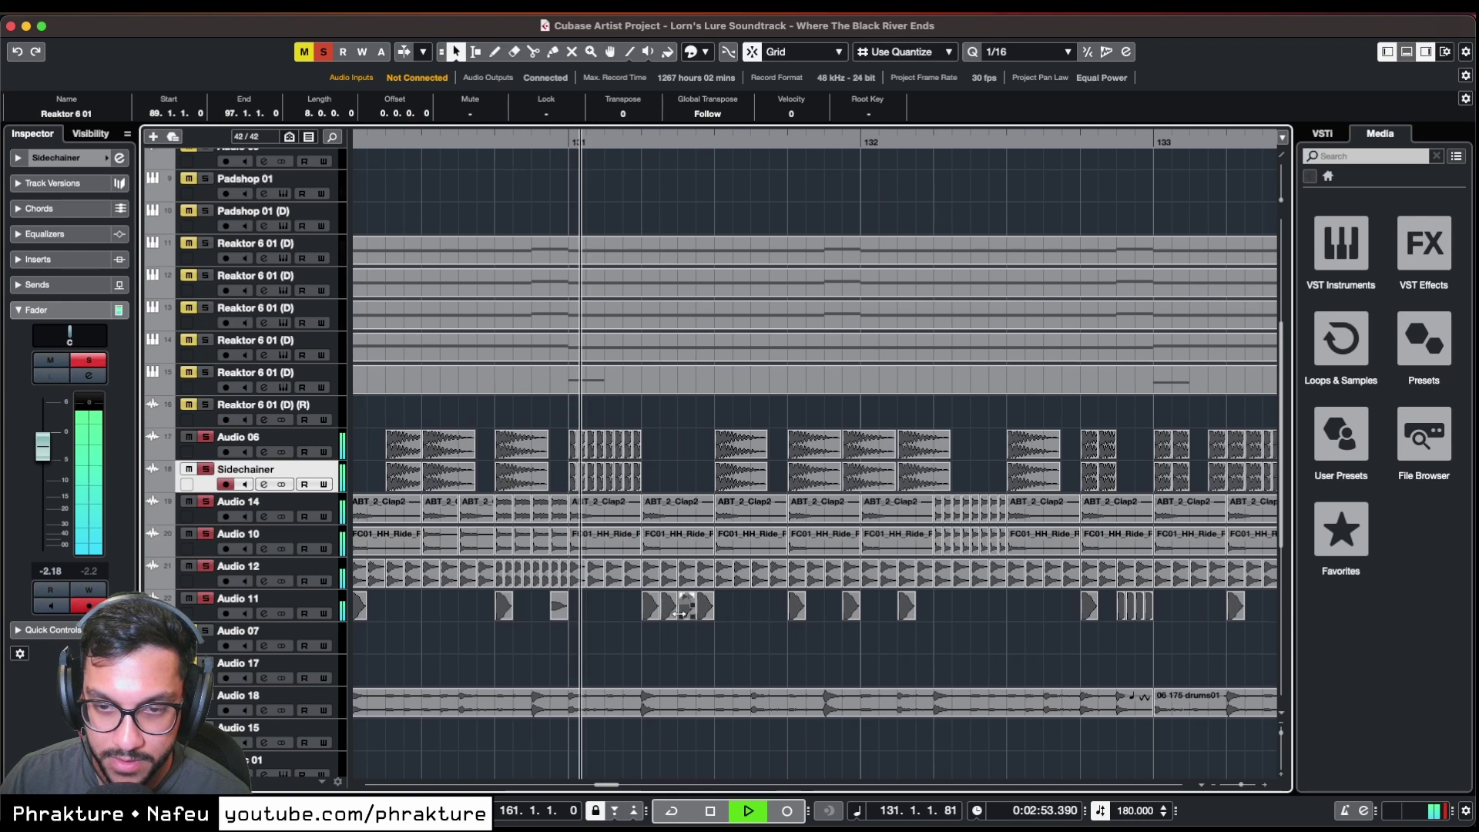
pyautogui.moveTo(607, 787); pyautogui.dragTo(630, 787)
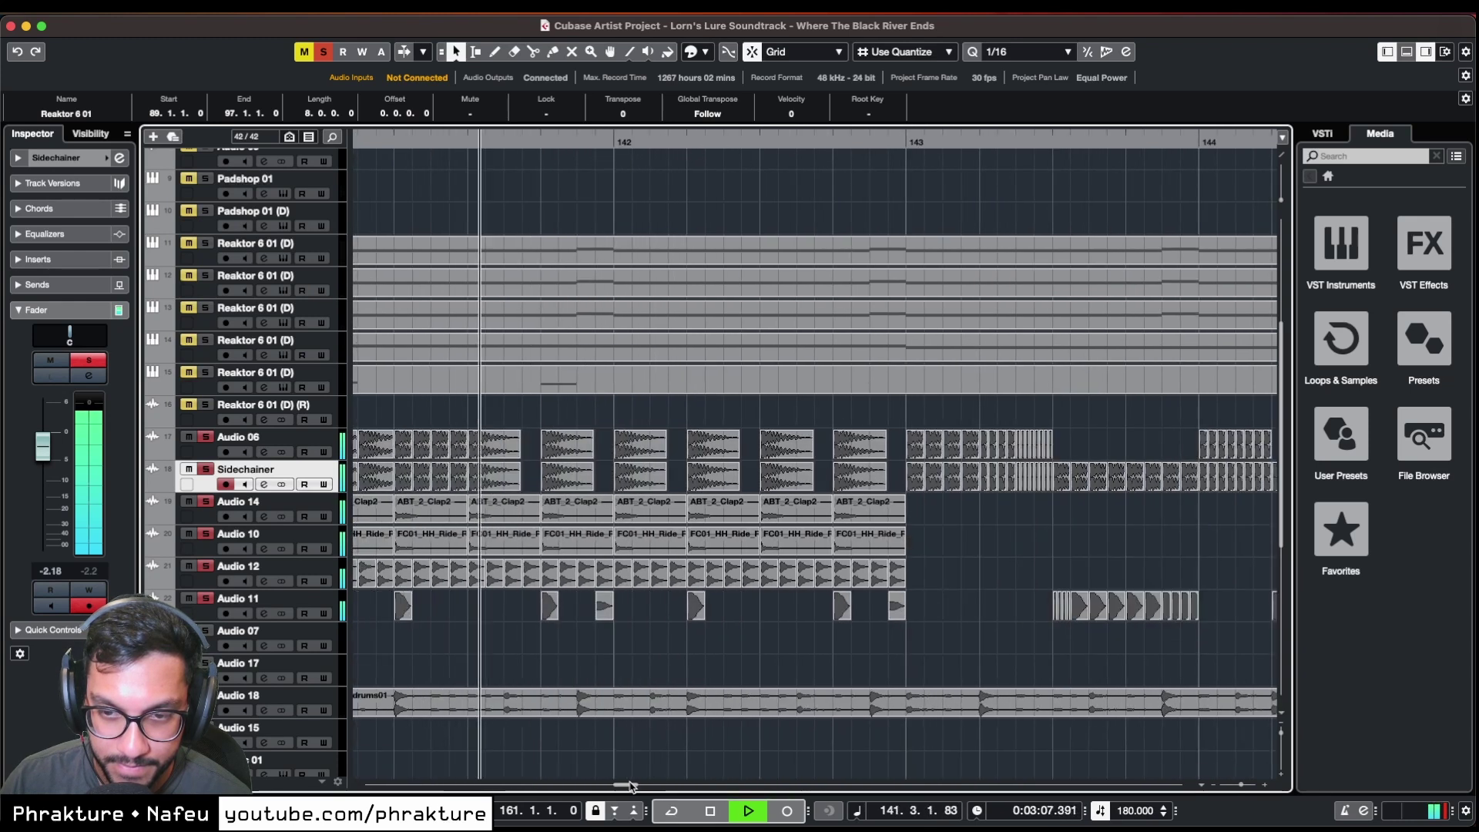
pyautogui.hscroll(5, 706, 767)
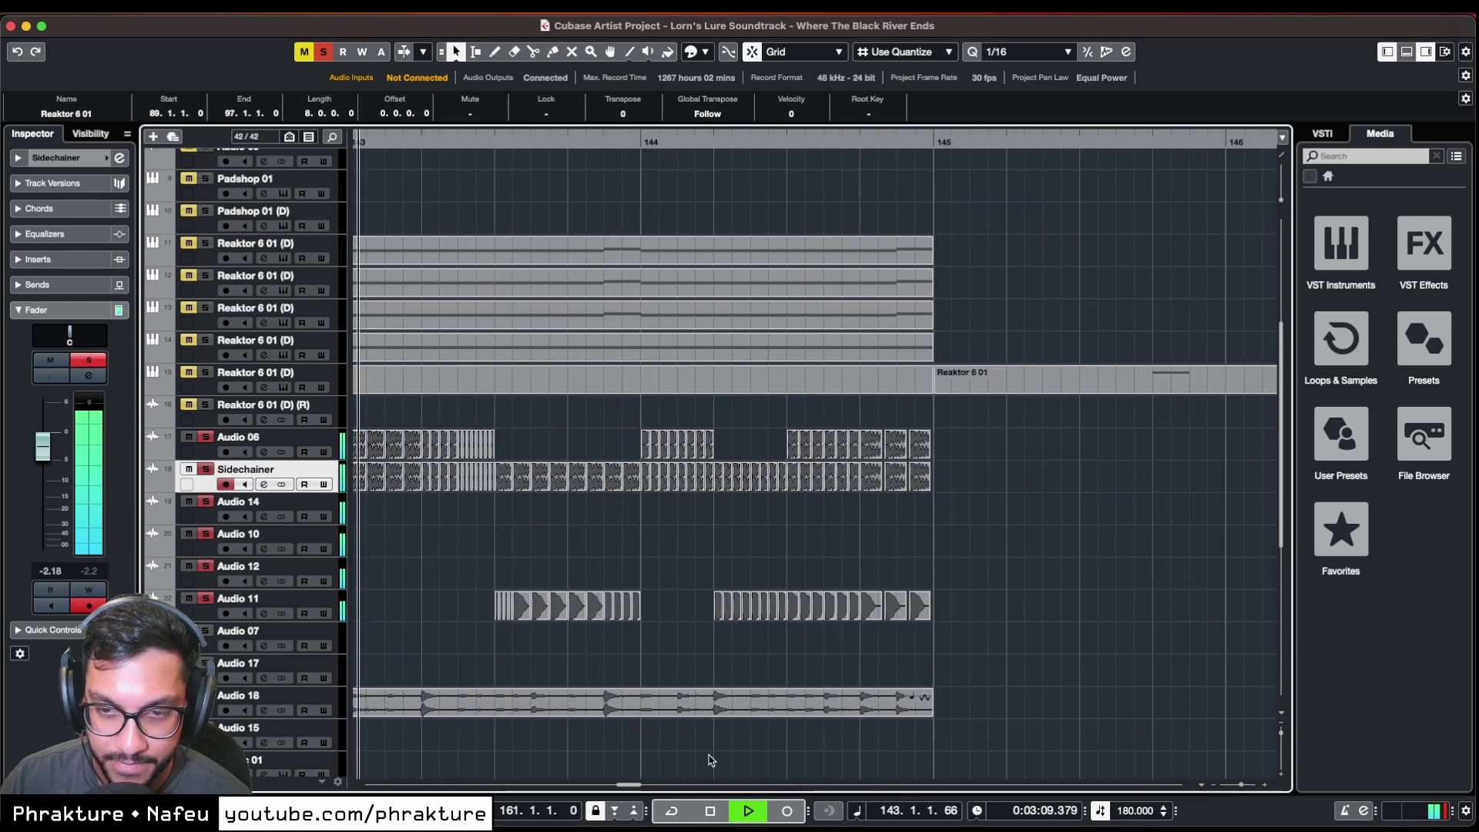
pyautogui.hscroll(-1, 710, 761)
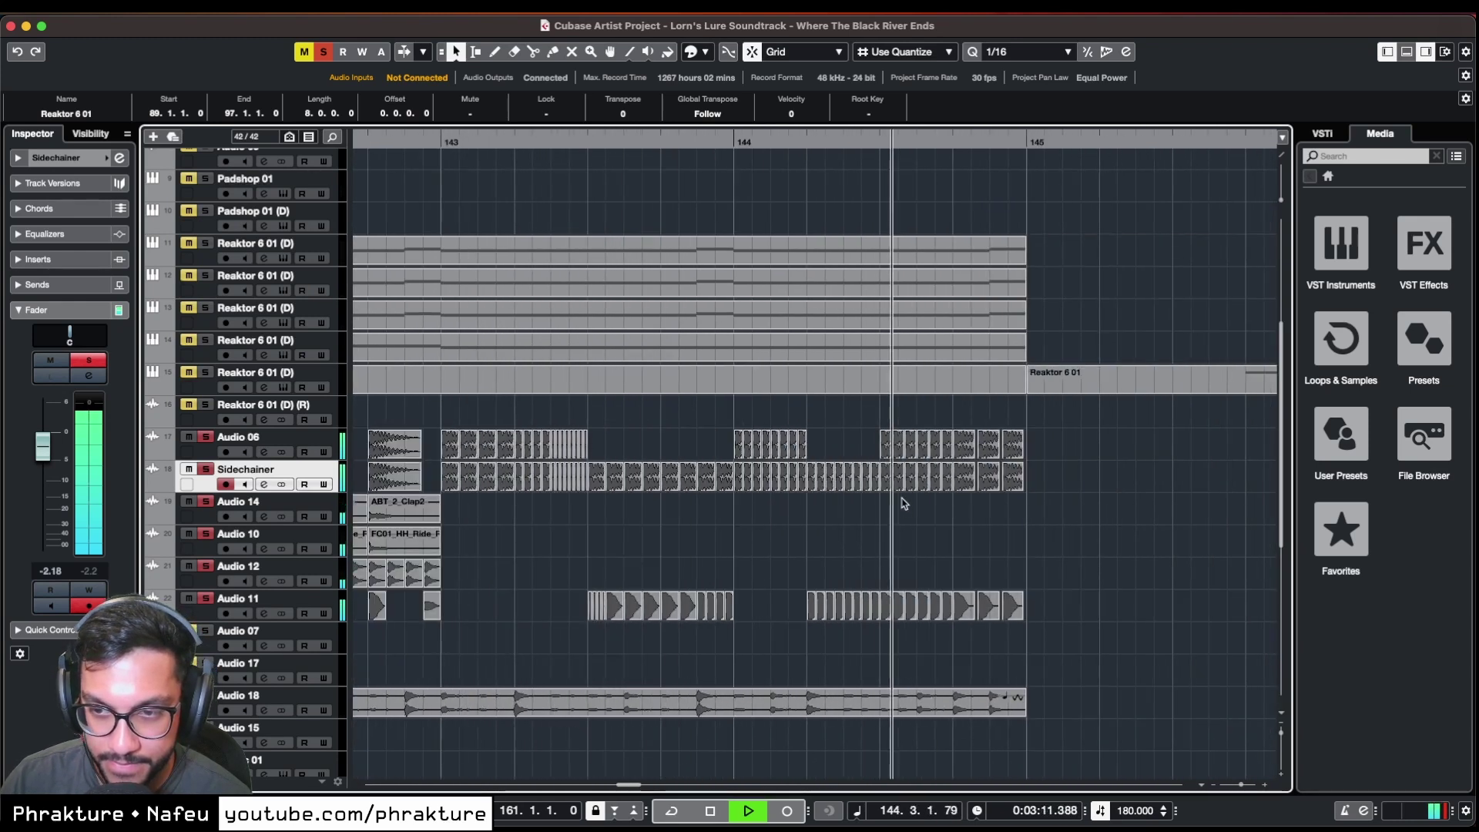
pyautogui.press('space')
pyautogui.scroll(-5, 888, 556)
pyautogui.hscroll(-1, 688, 676)
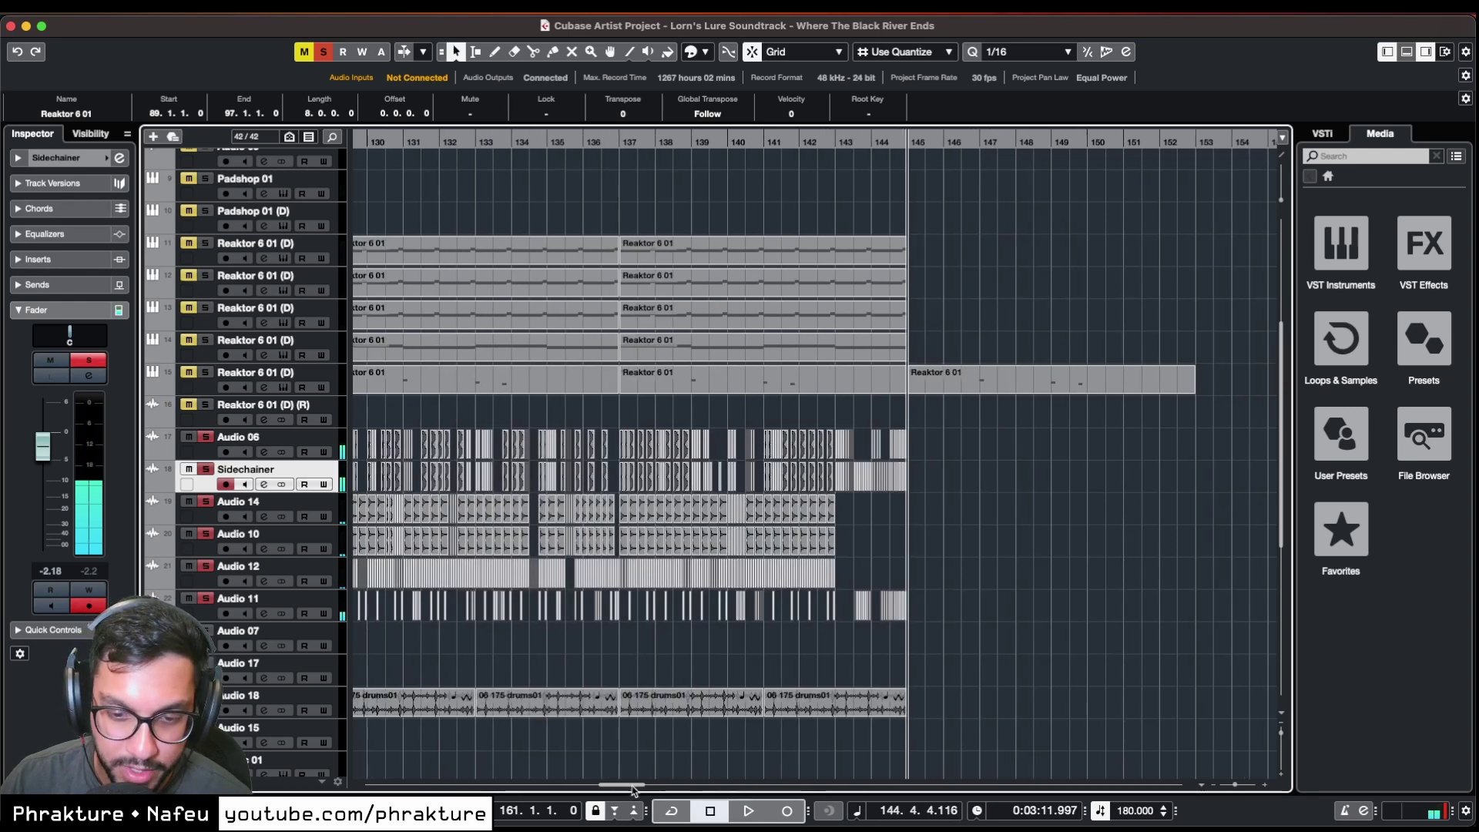
pyautogui.press('super+Tab')
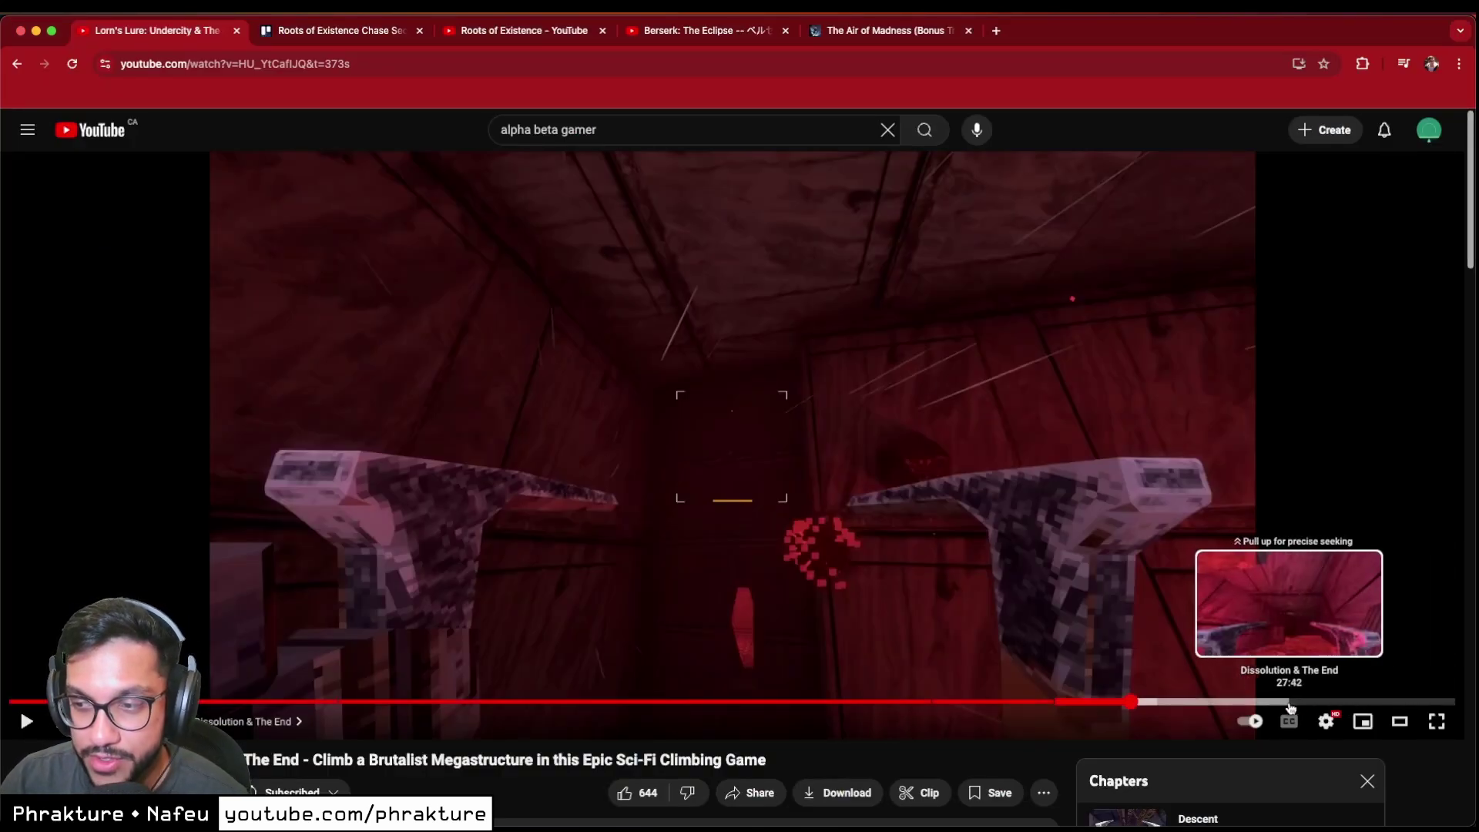
# - Skip the reference video further into its Dissolution & The End chapter, then return to Cubase
pyautogui.click(1326, 703)
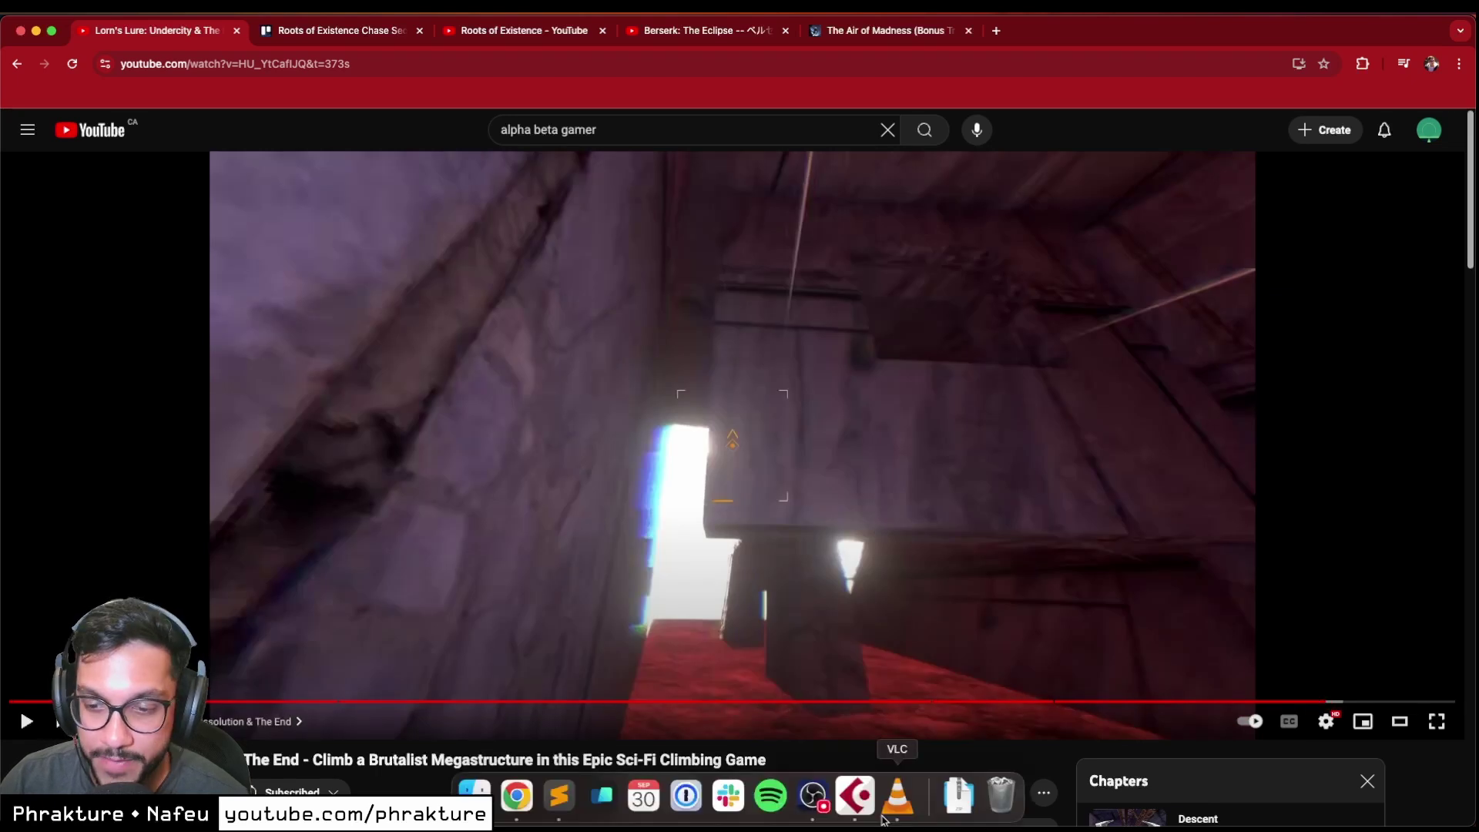
pyautogui.click(850, 801)
# - Set the playhead just before bar 145 and check the Stutter Edit Reaktor part's notes
pyautogui.click(536, 138)
pyautogui.scroll(3, 628, 355)
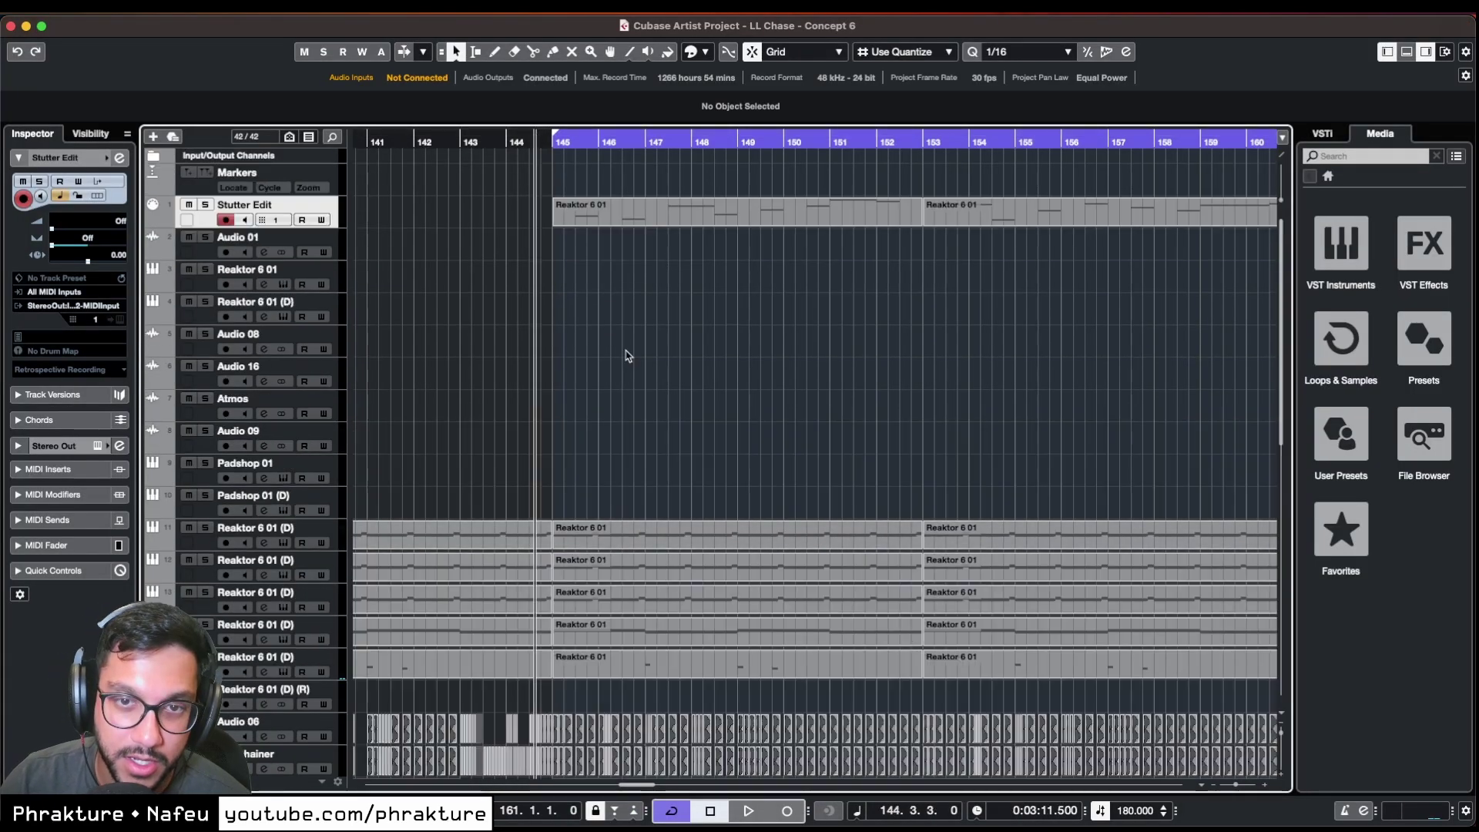
pyautogui.doubleClick(577, 213)
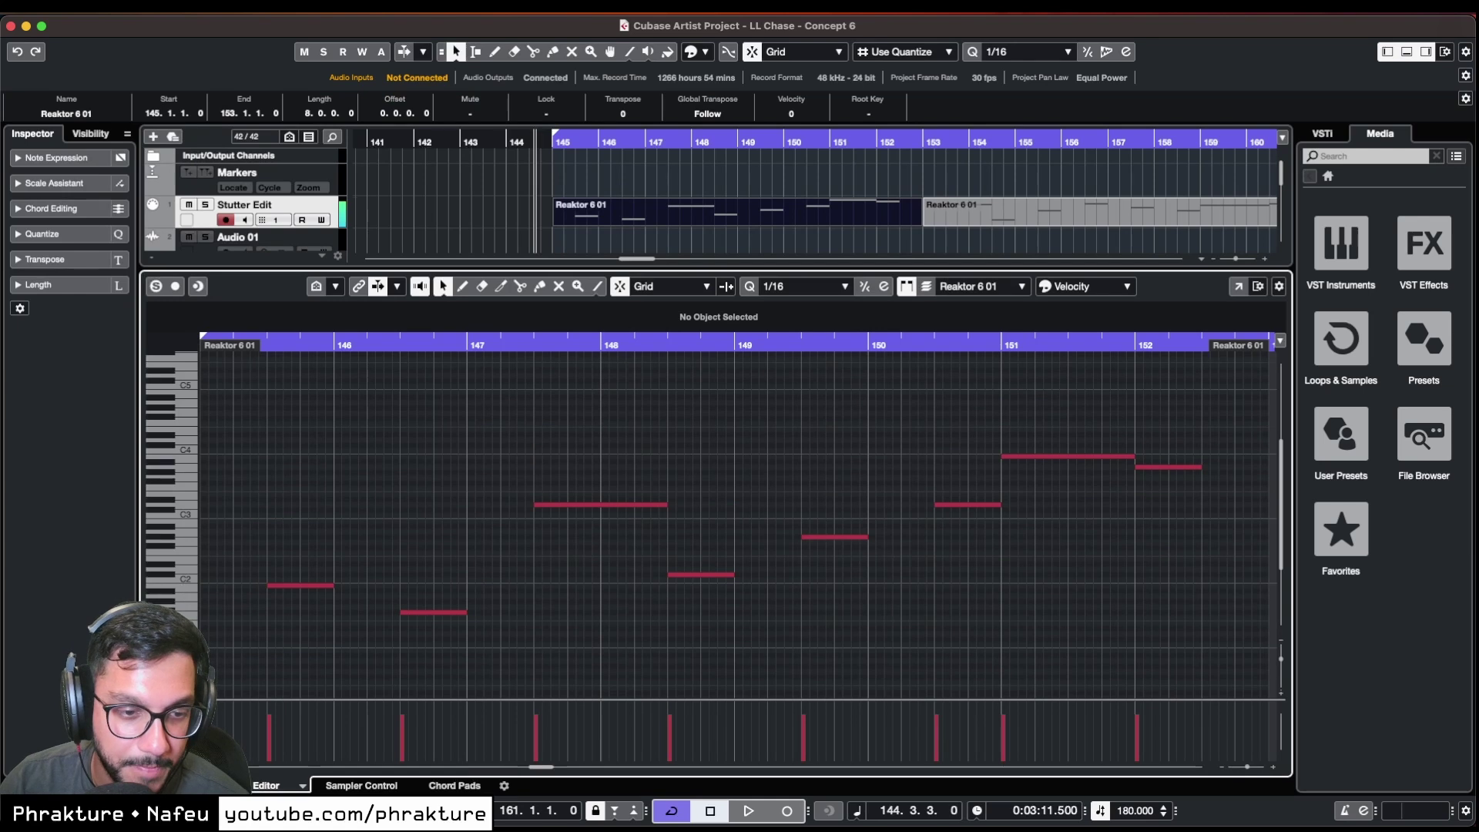
pyautogui.press('Return')
pyautogui.press('space')
pyautogui.press('space')
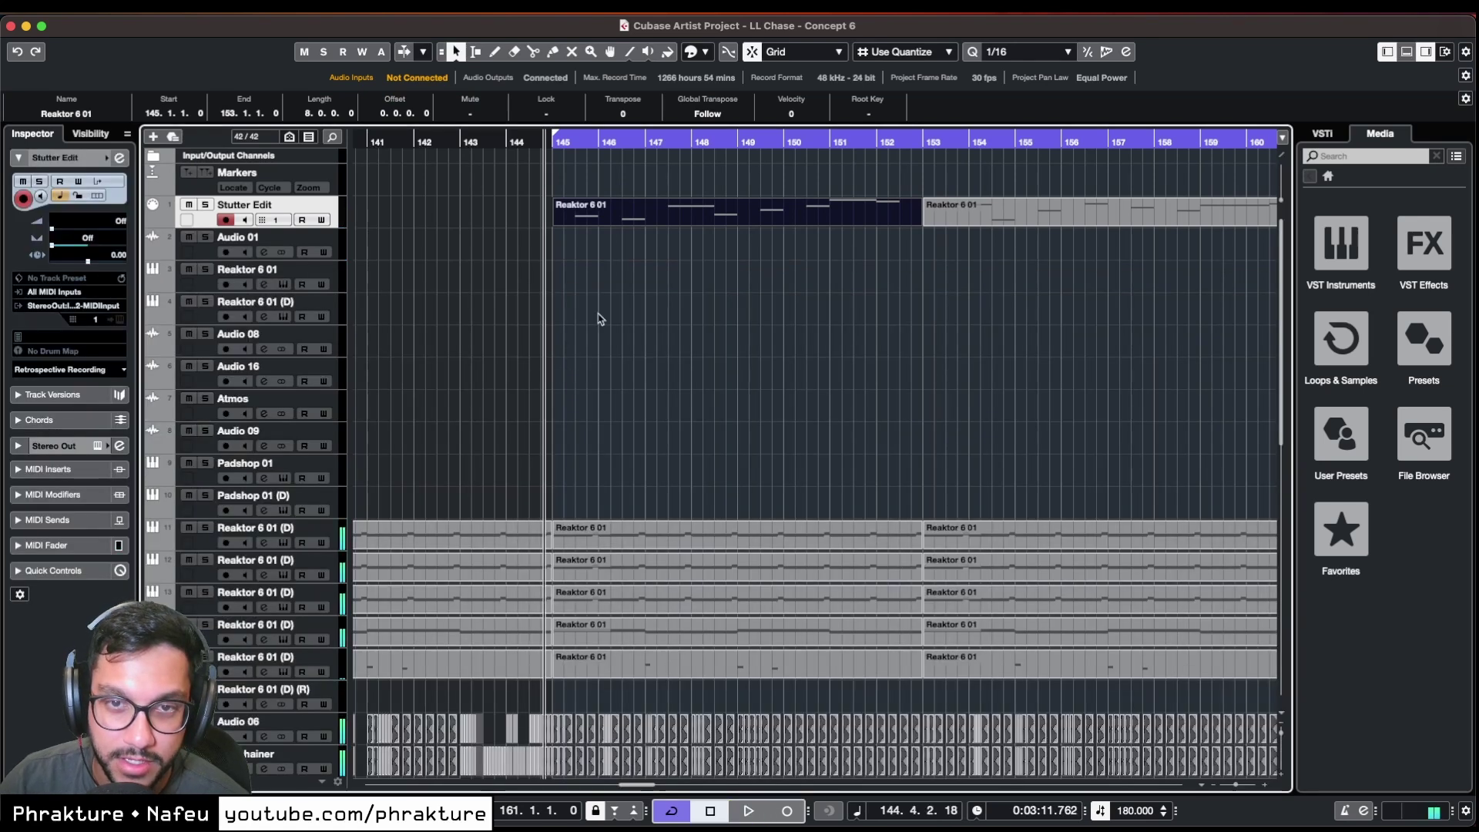
pyautogui.scroll(-10, 544, 609)
pyautogui.scroll(2, 693, 570)
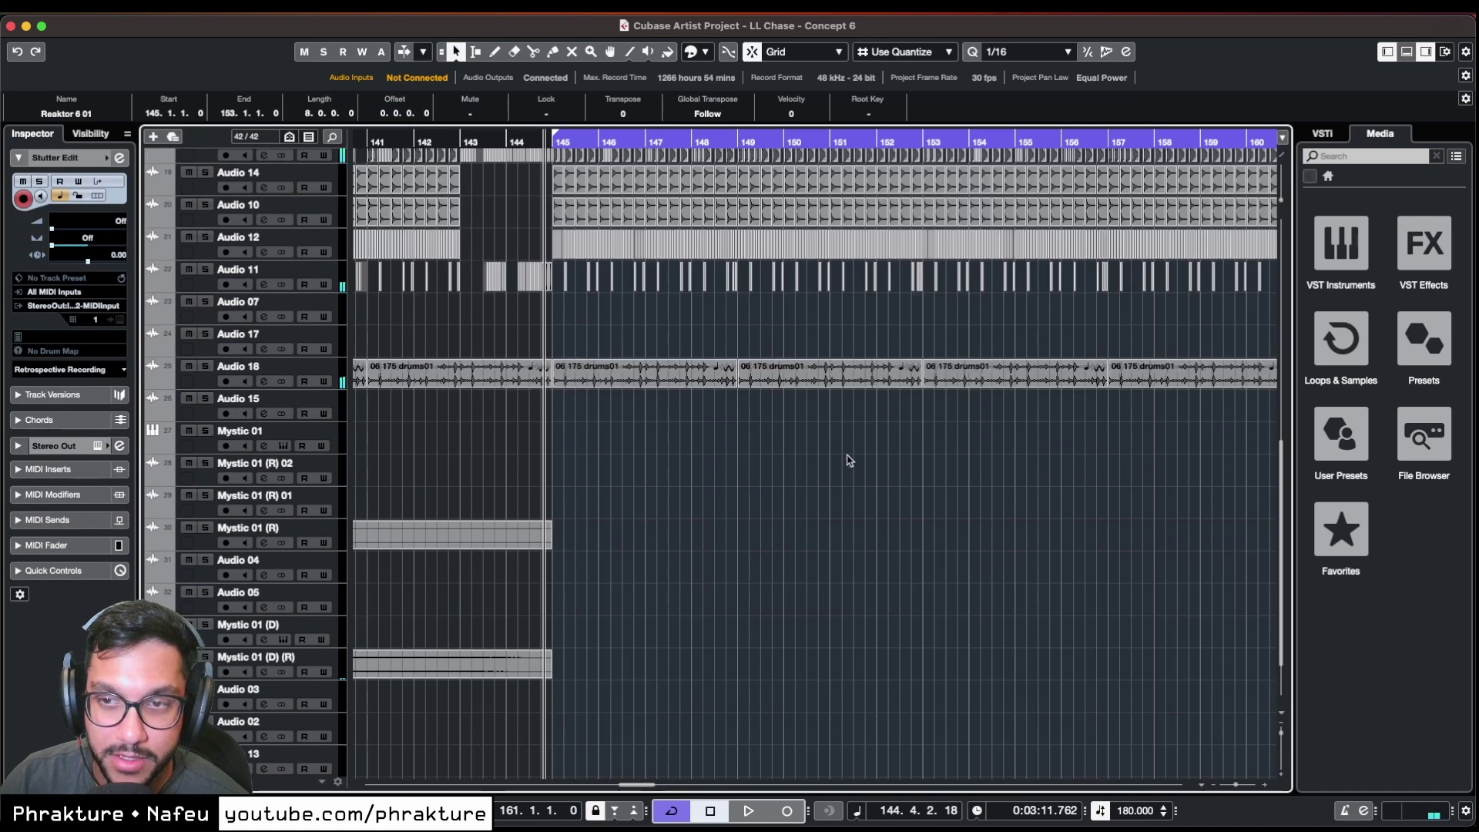
pyautogui.scroll(10, 847, 463)
pyautogui.hscroll(3, 844, 470)
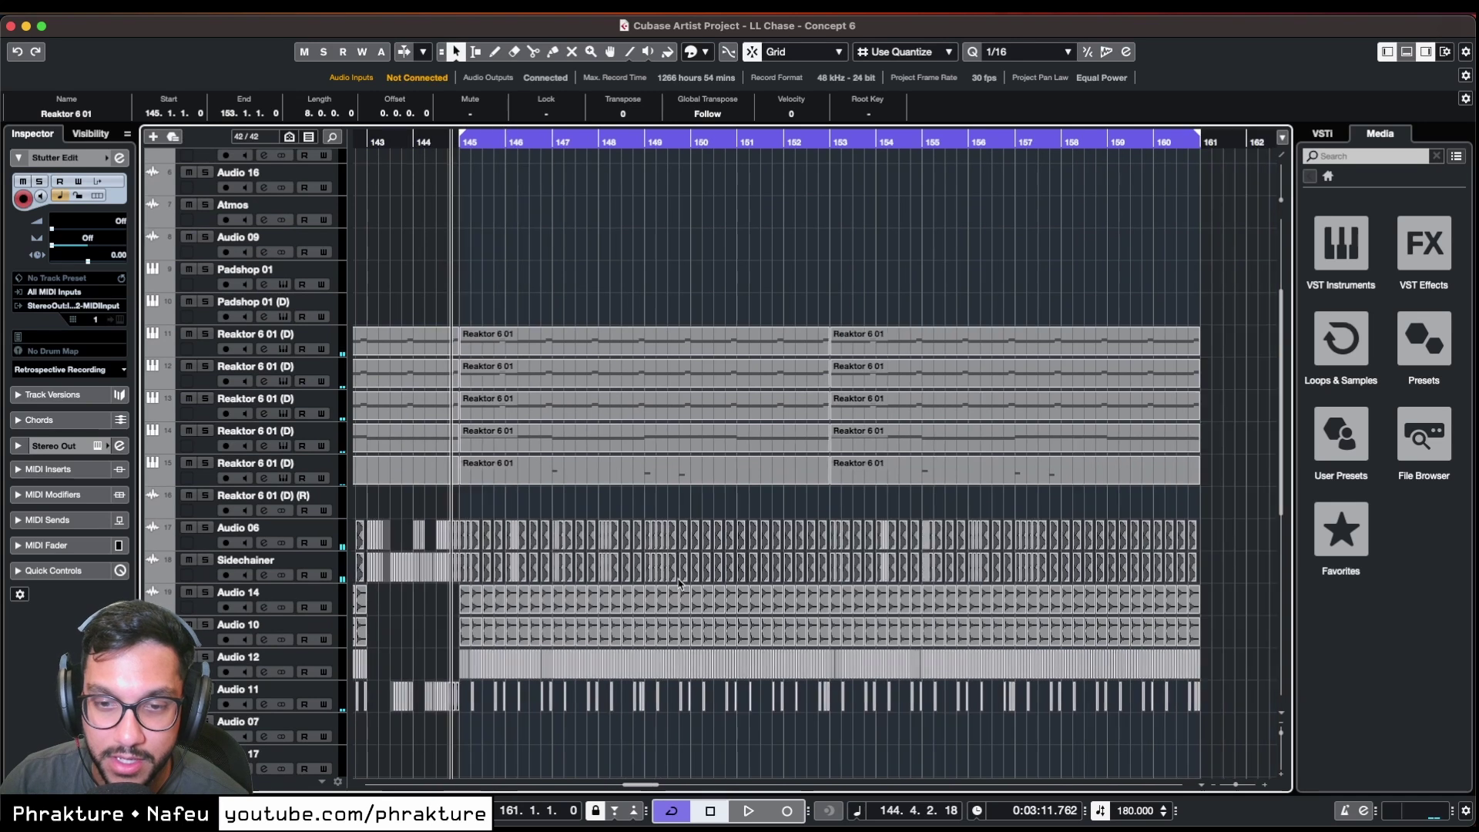
# - Play the LL Chase section from bar 145 to about bar 160, following the playhead
pyautogui.press('space')
pyautogui.scroll(8, 539, 301)
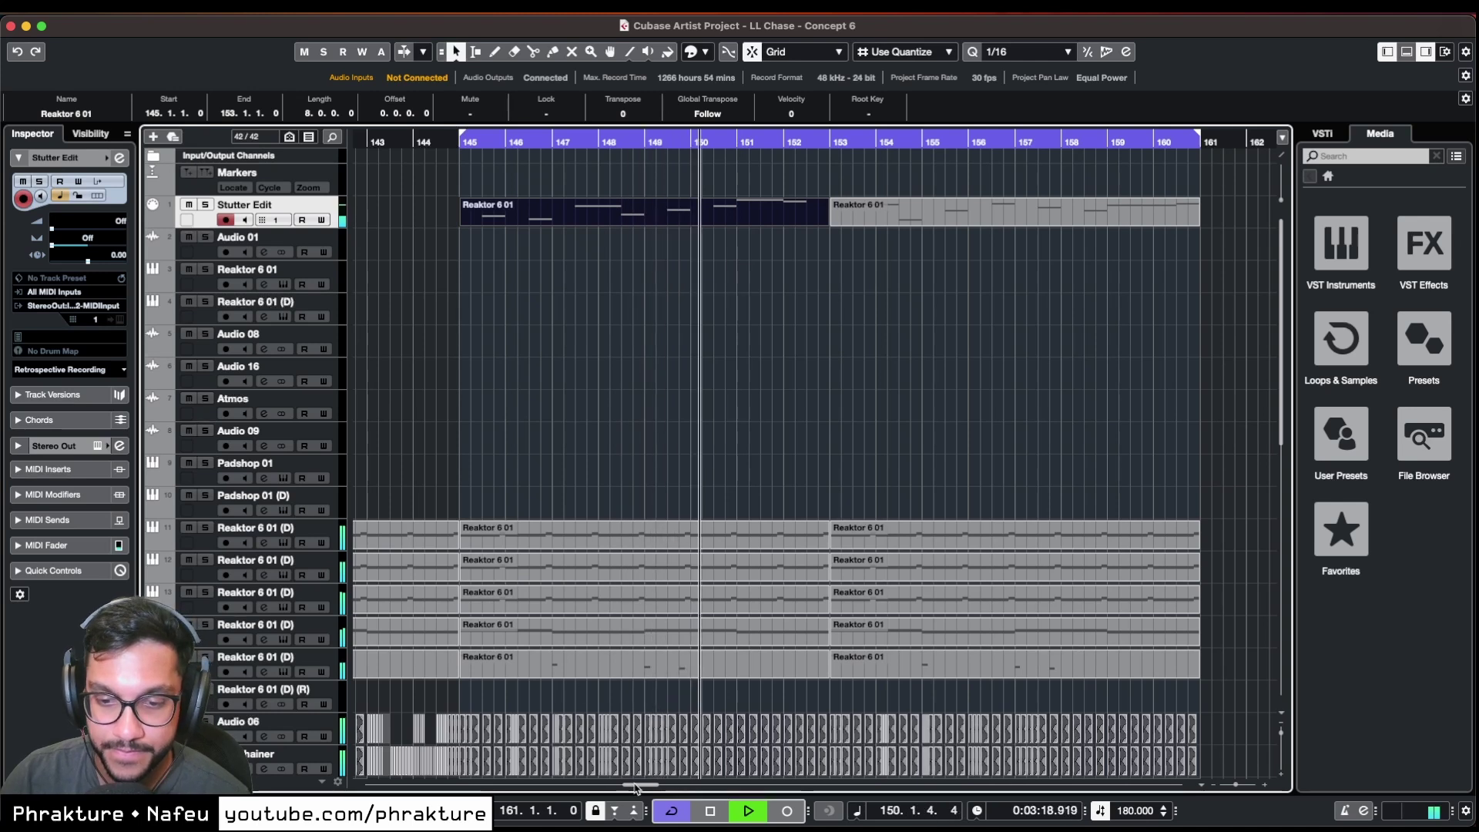
pyautogui.moveTo(637, 786); pyautogui.dragTo(642, 786)
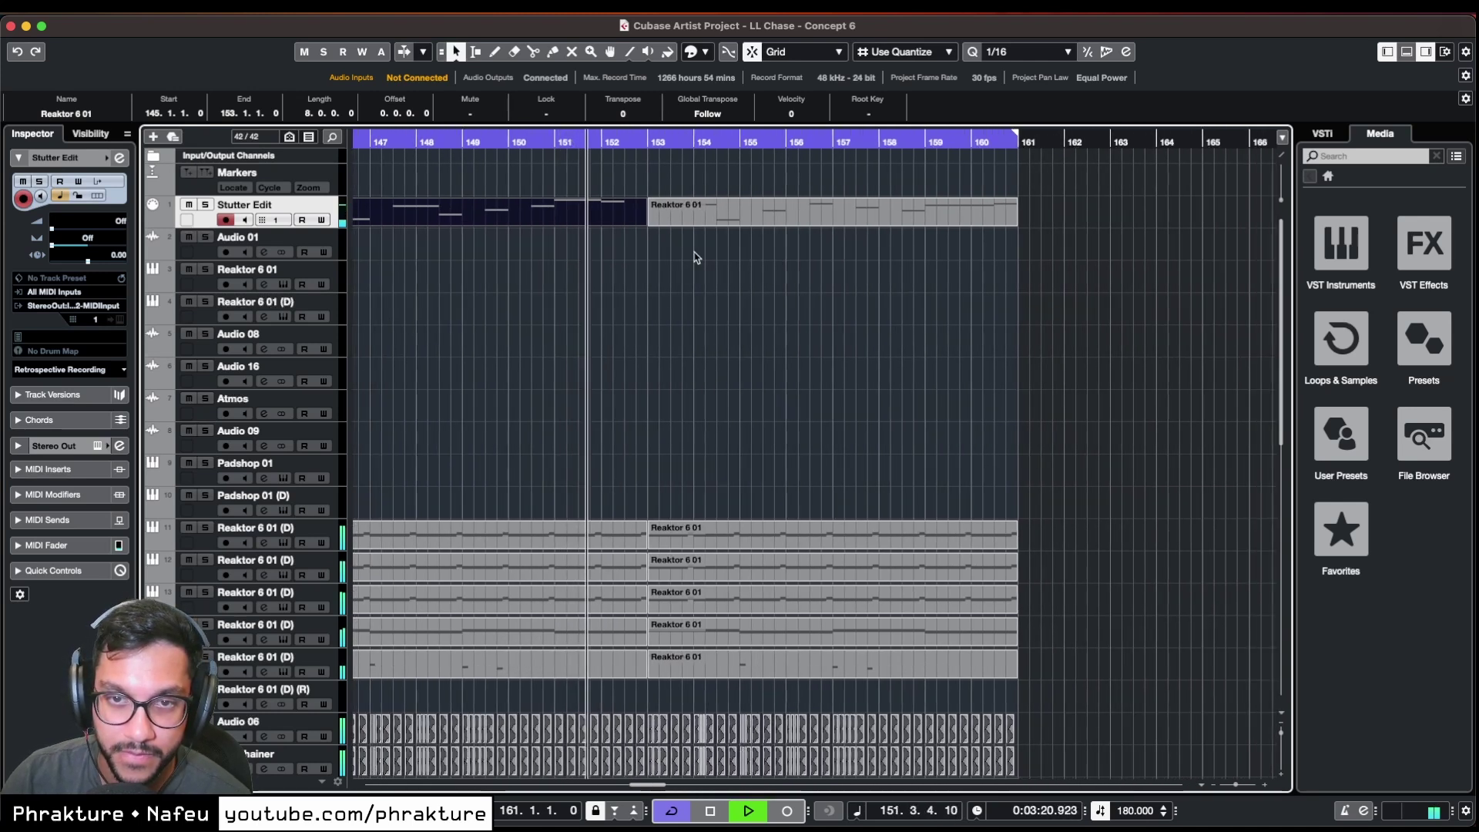
pyautogui.hscroll(2, 669, 579)
pyautogui.scroll(-8, 732, 419)
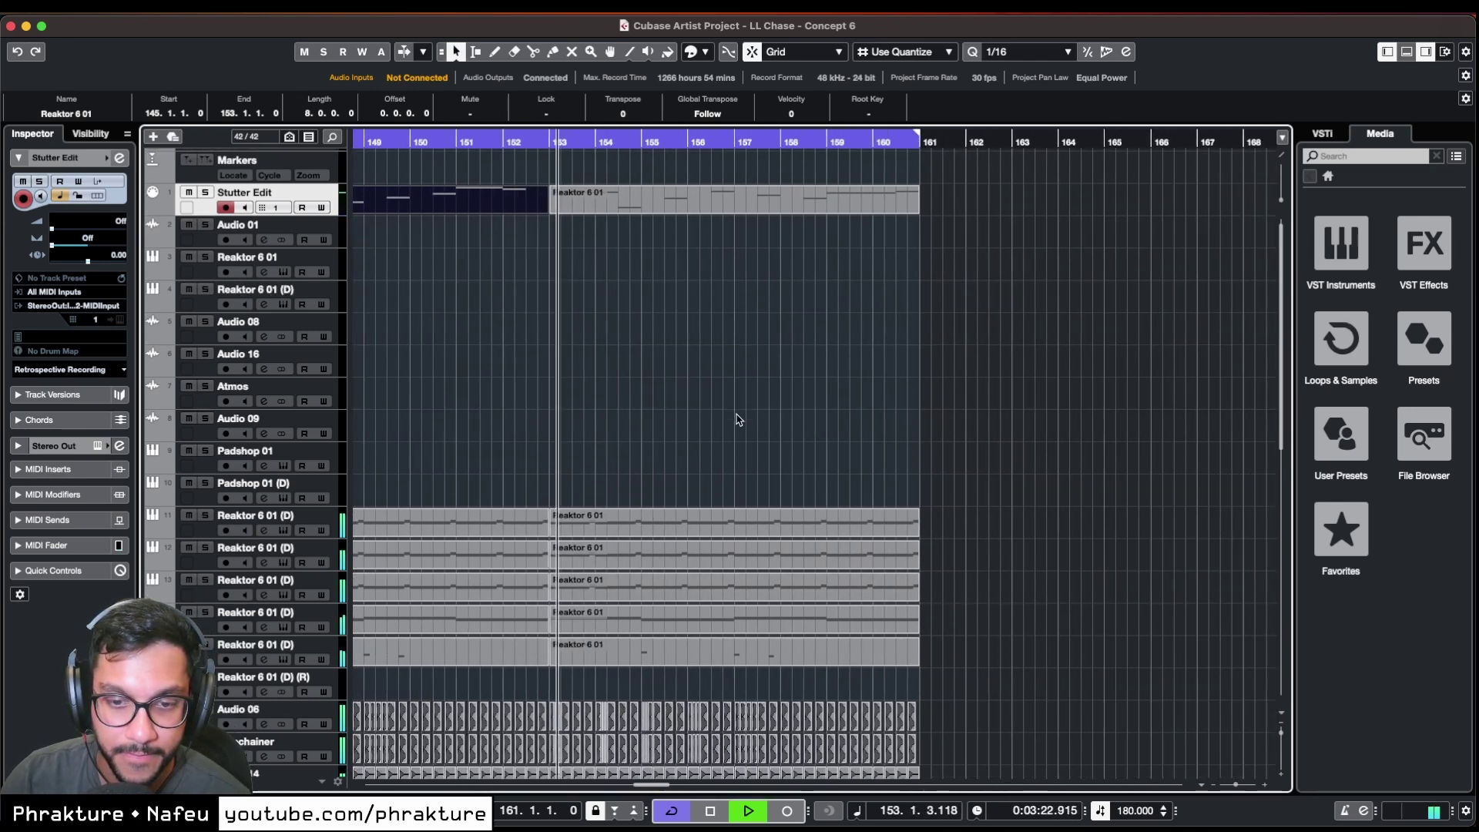
pyautogui.scroll(8, 727, 464)
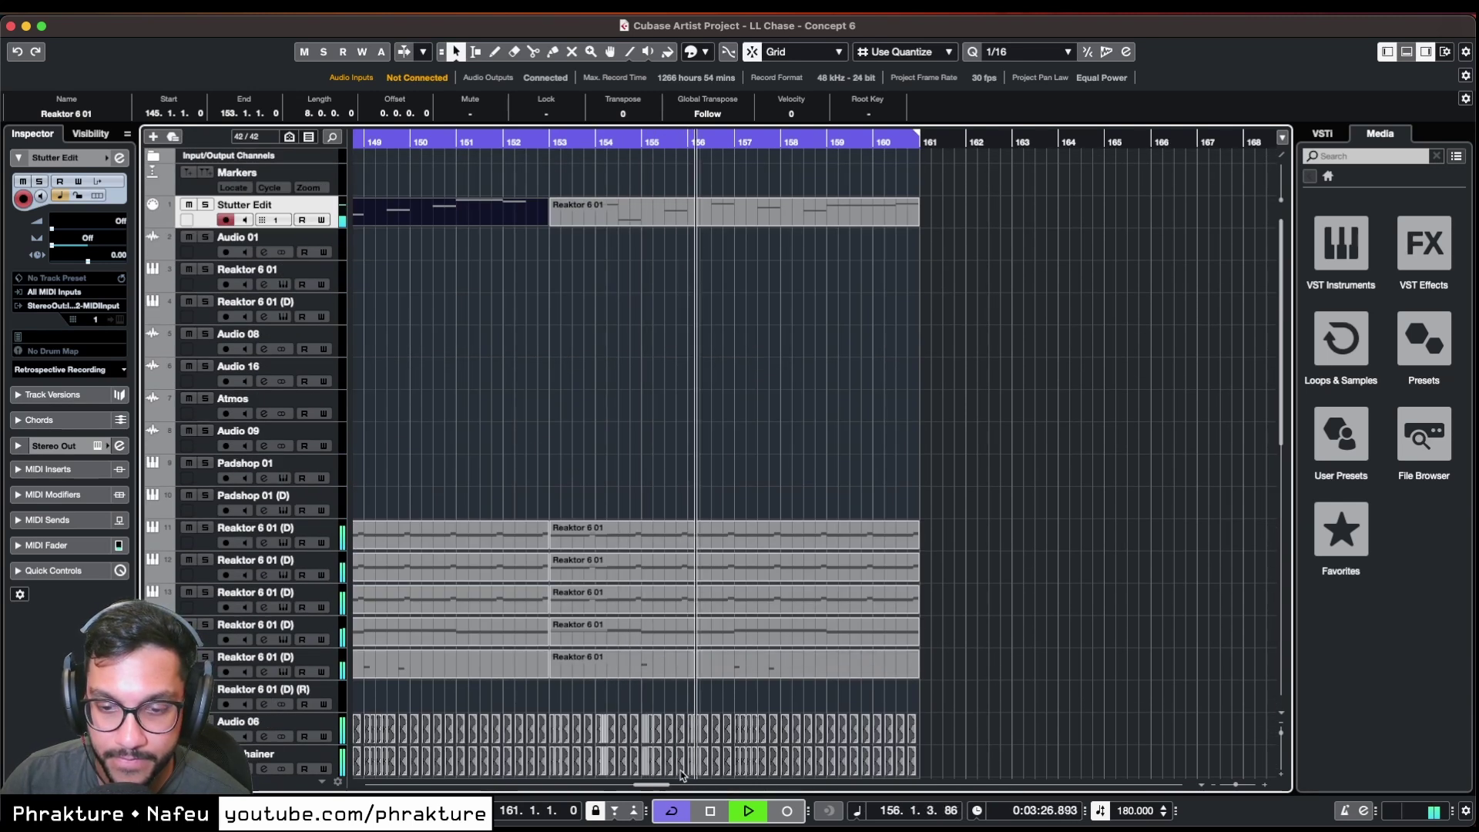
pyautogui.moveTo(655, 784); pyautogui.dragTo(657, 785)
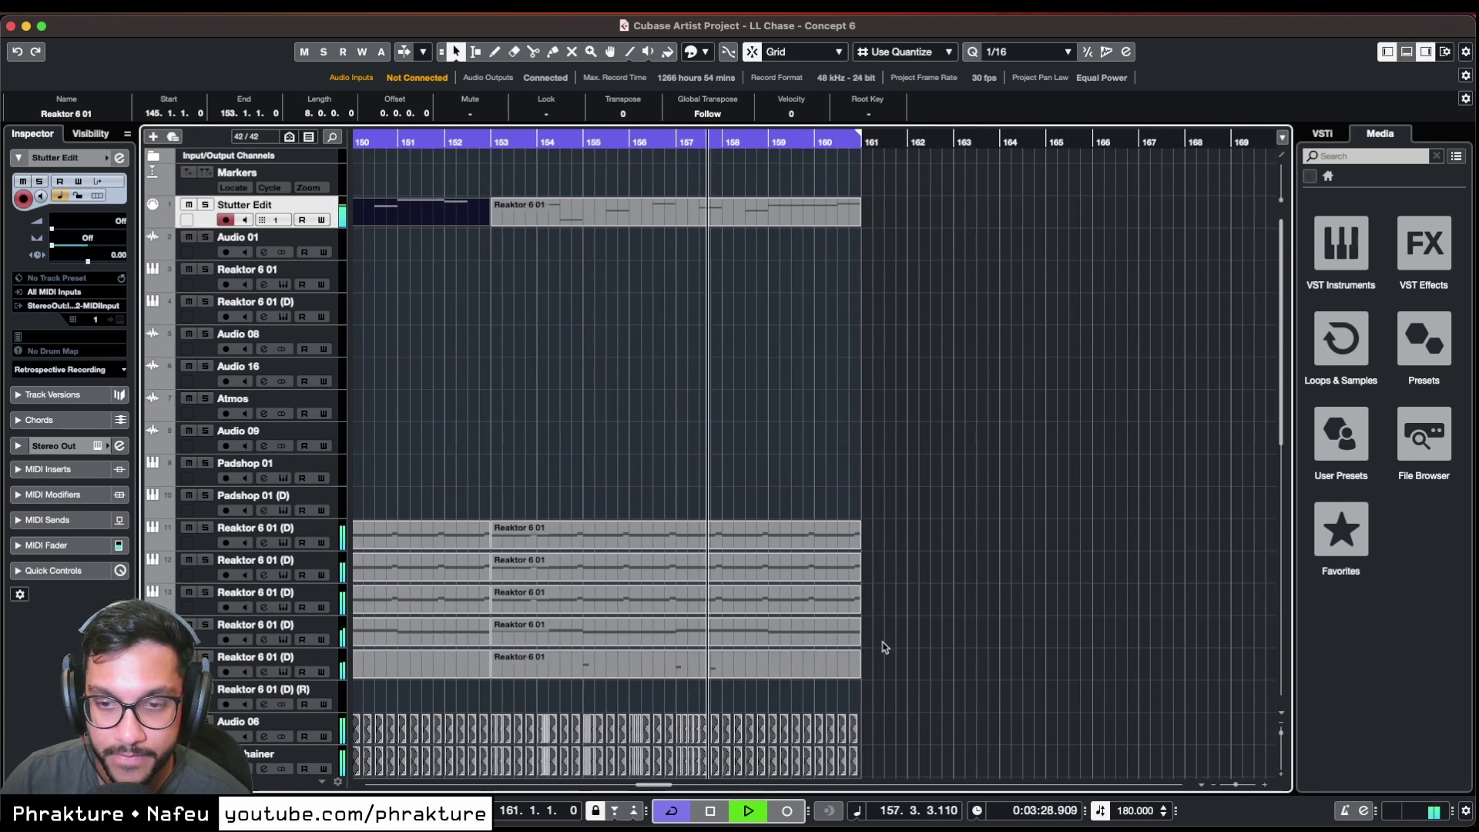
pyautogui.scroll(-1, 890, 638)
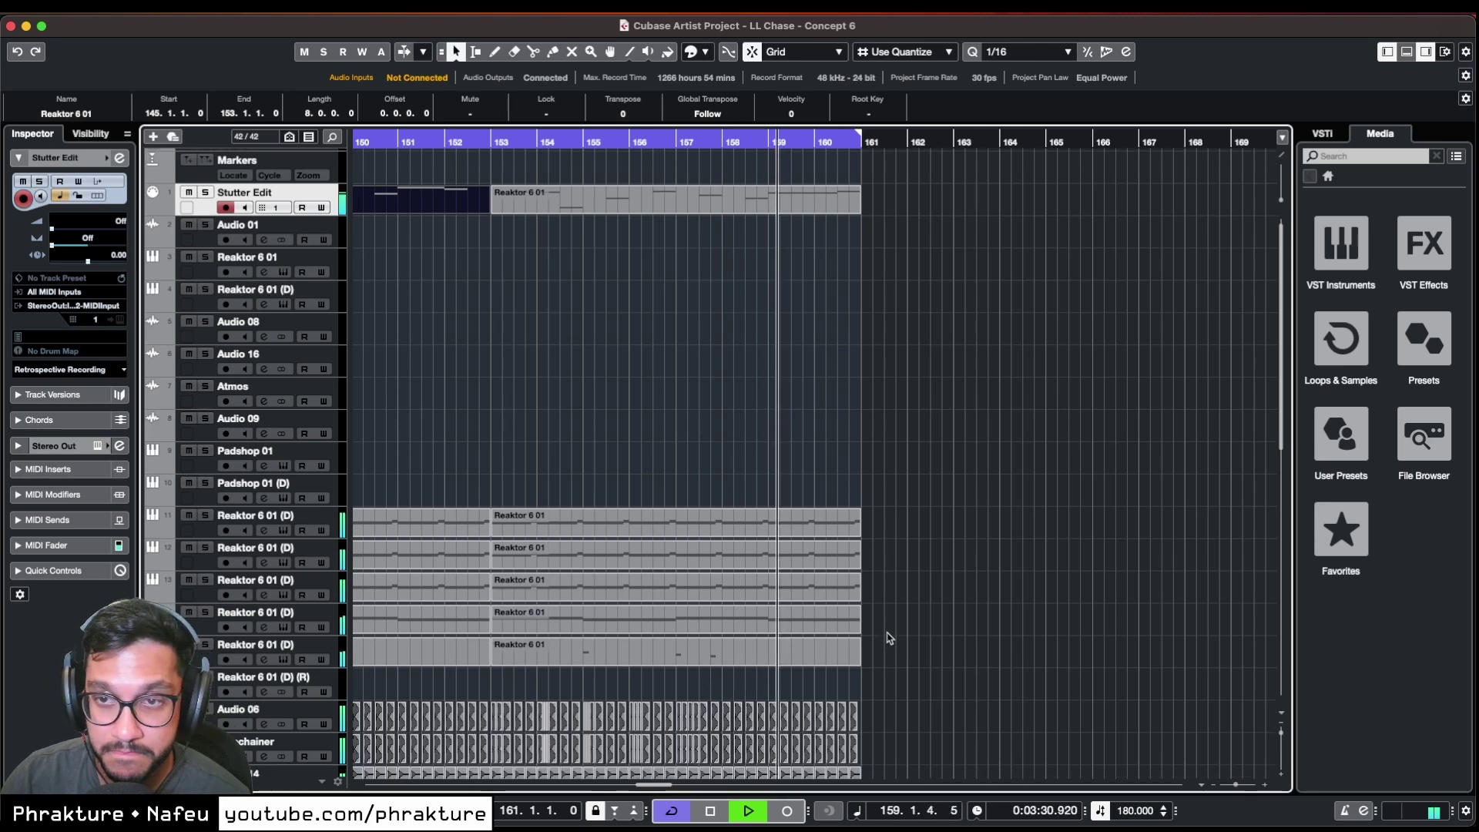
pyautogui.scroll(-2, 890, 637)
pyautogui.scroll(3, 889, 638)
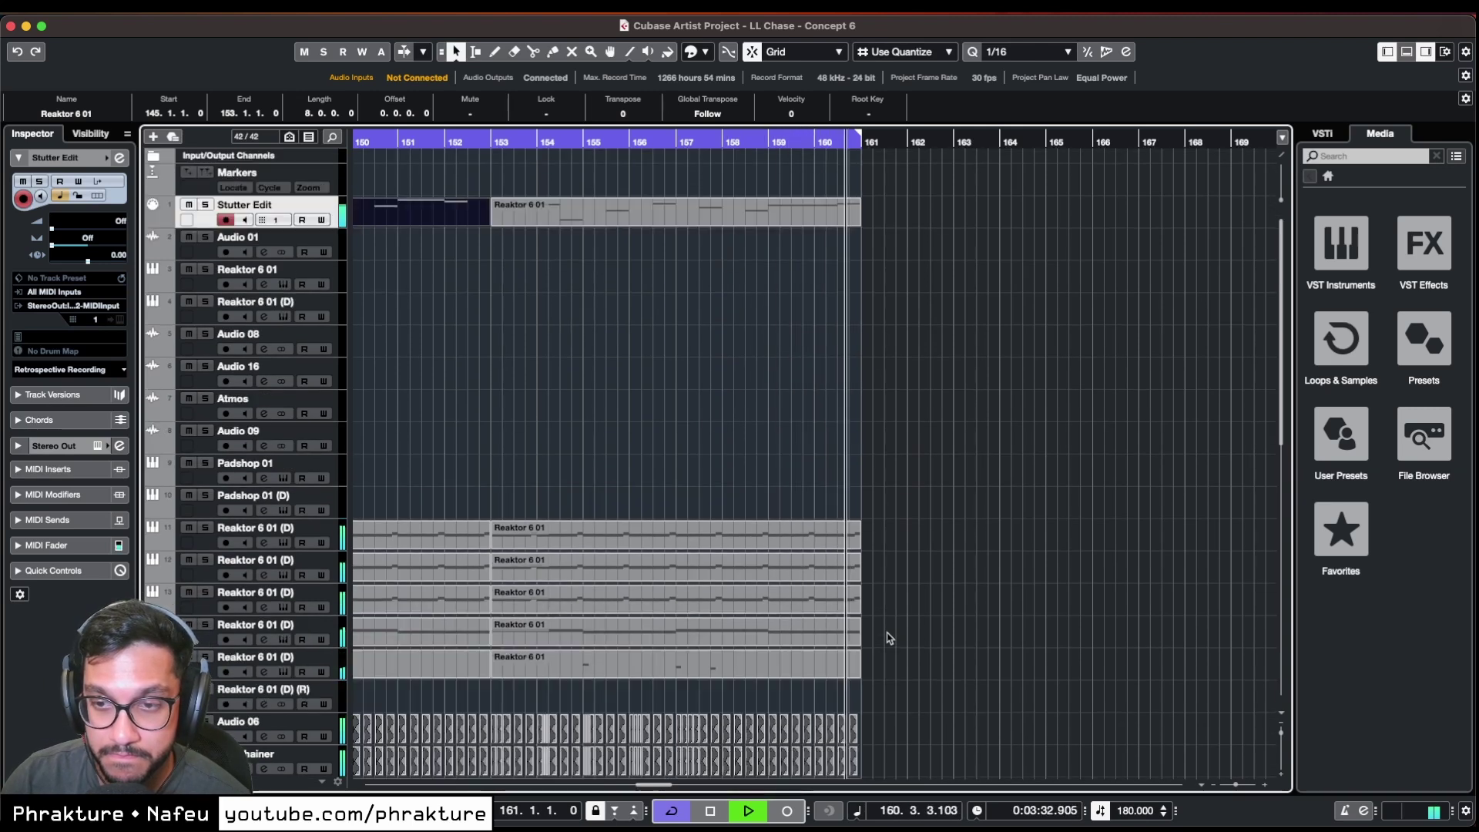
pyautogui.hscroll(-8, 890, 638)
pyautogui.scroll(-10, 885, 369)
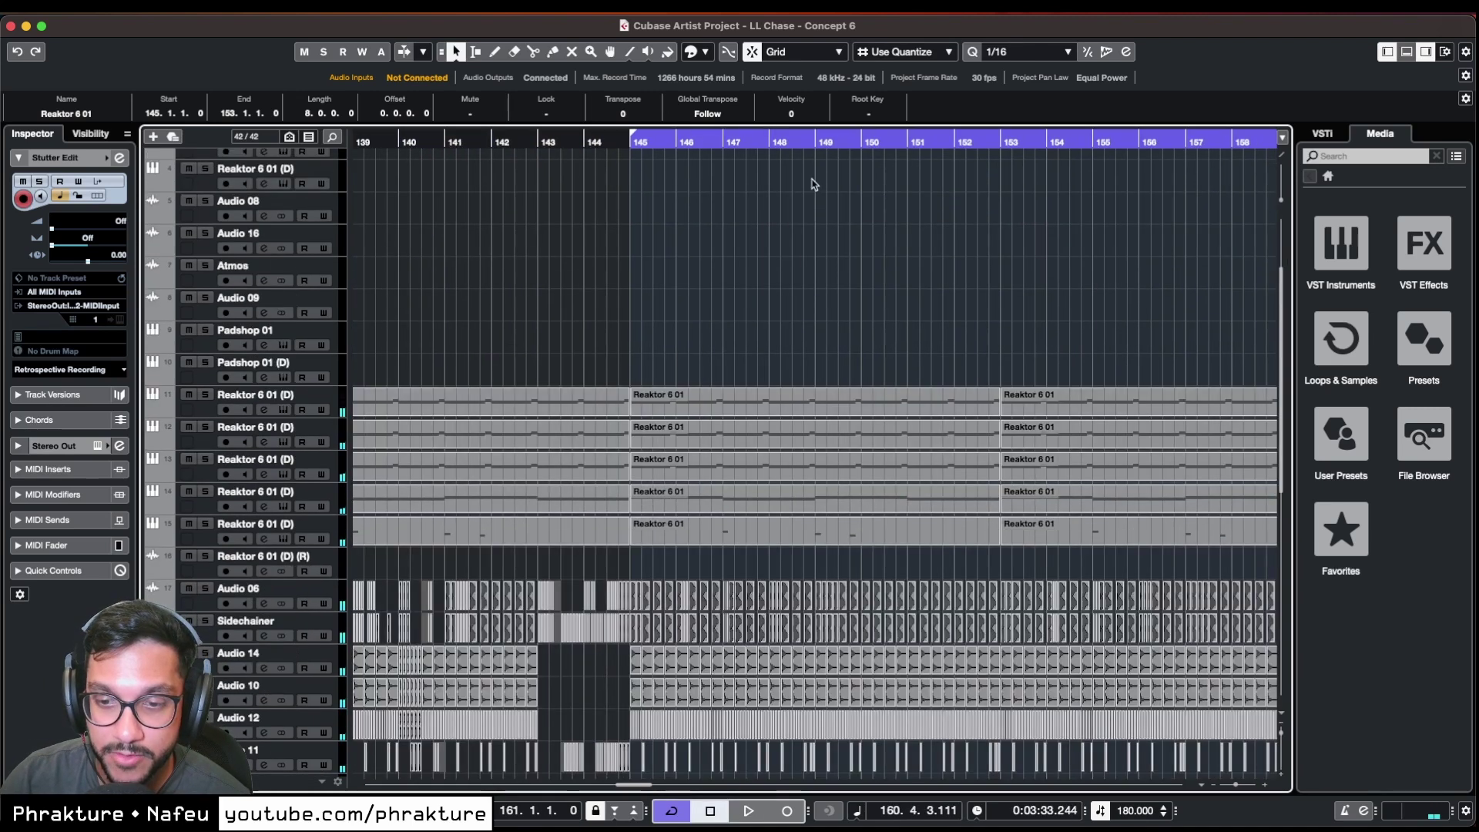
pyautogui.scroll(7, 770, 622)
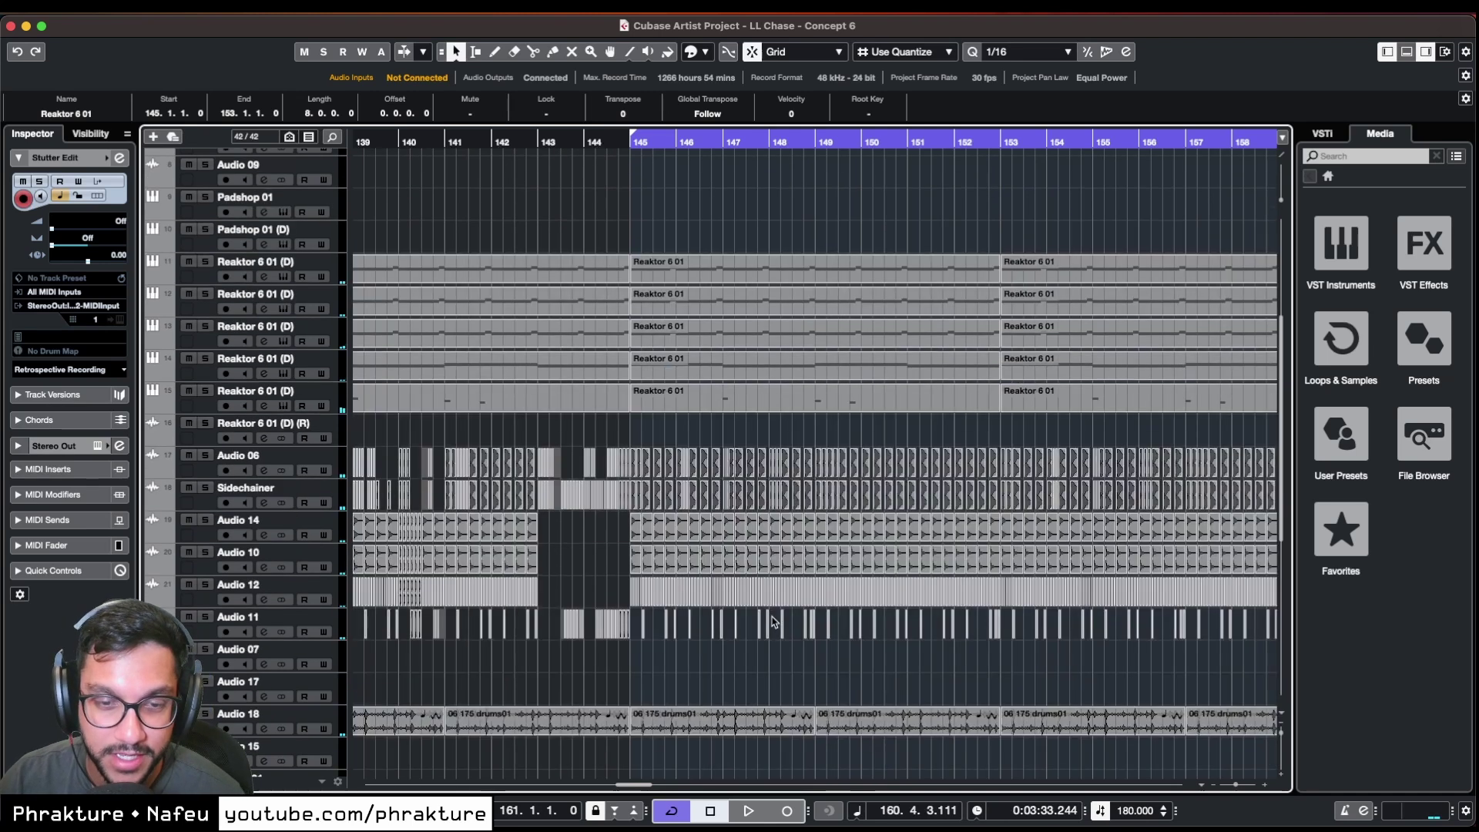
pyautogui.moveTo(729, 824)
pyautogui.click(521, 805)
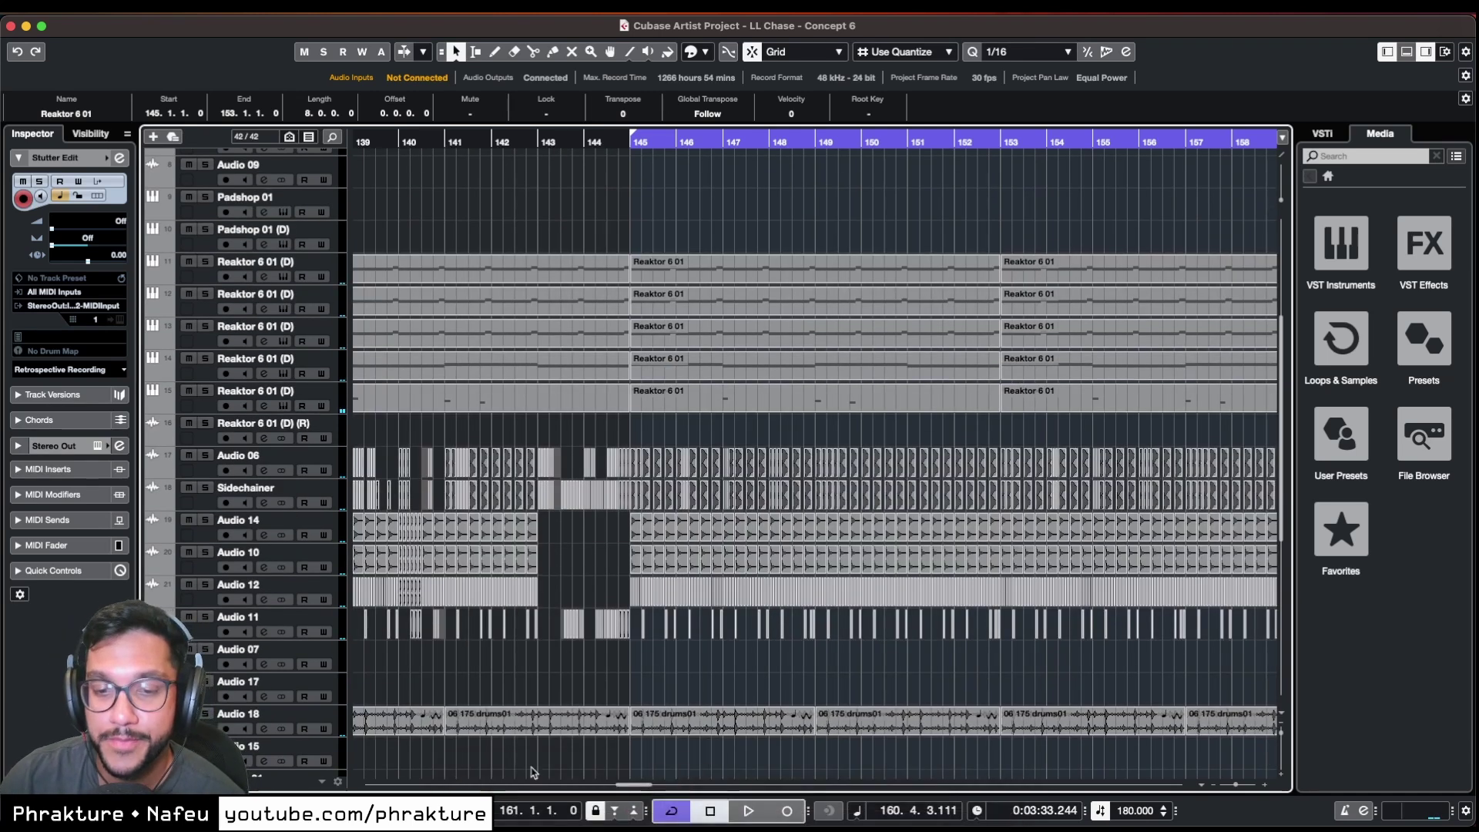
# - Select the Tighter Split Section 1, 18, 2 and 6 WAVs in chop-chase and open them in VLC
pyautogui.scroll(-2, 670, 335)
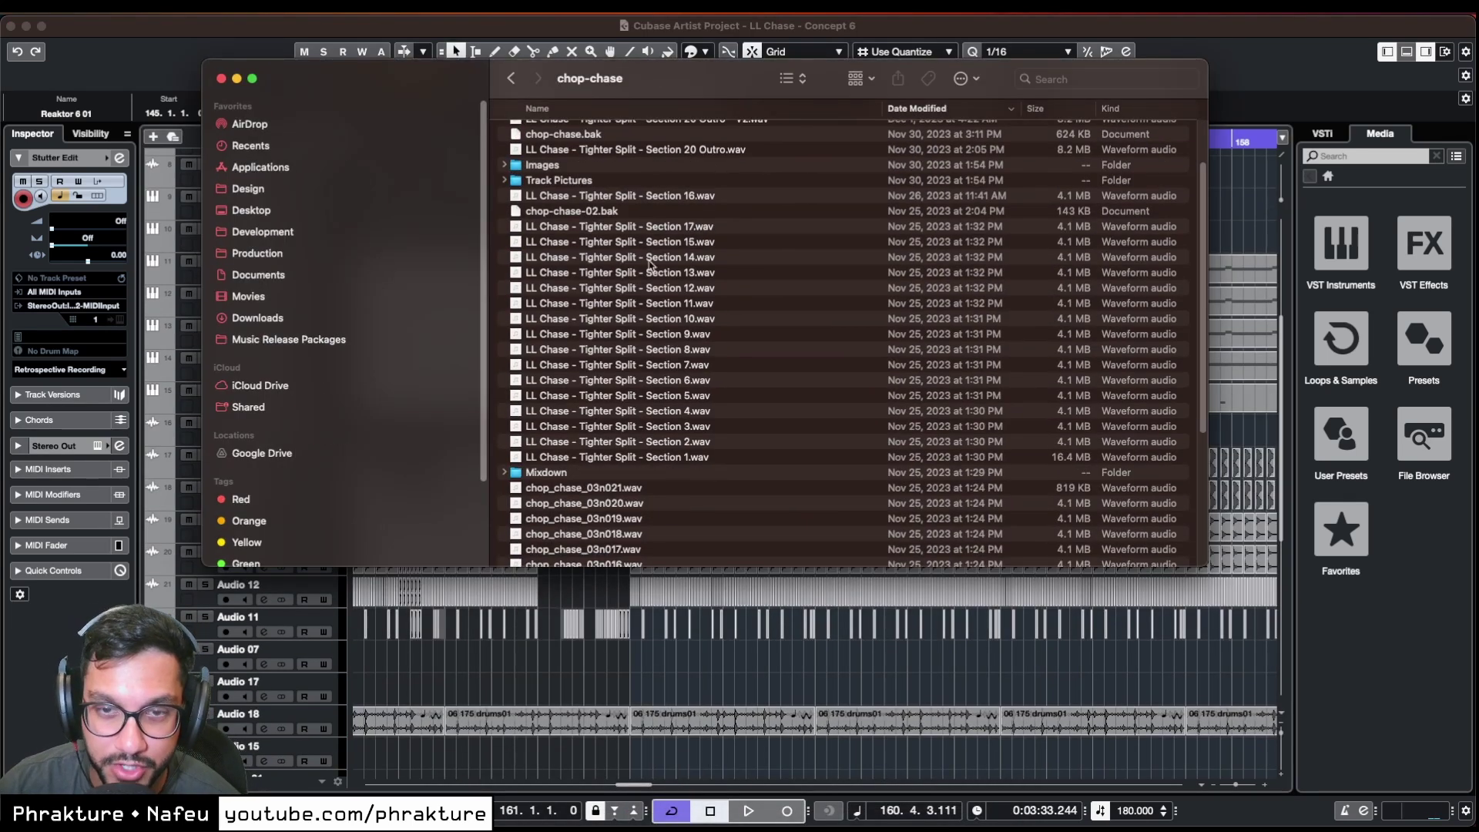
pyautogui.click(670, 457)
pyautogui.scroll(2, 628, 324)
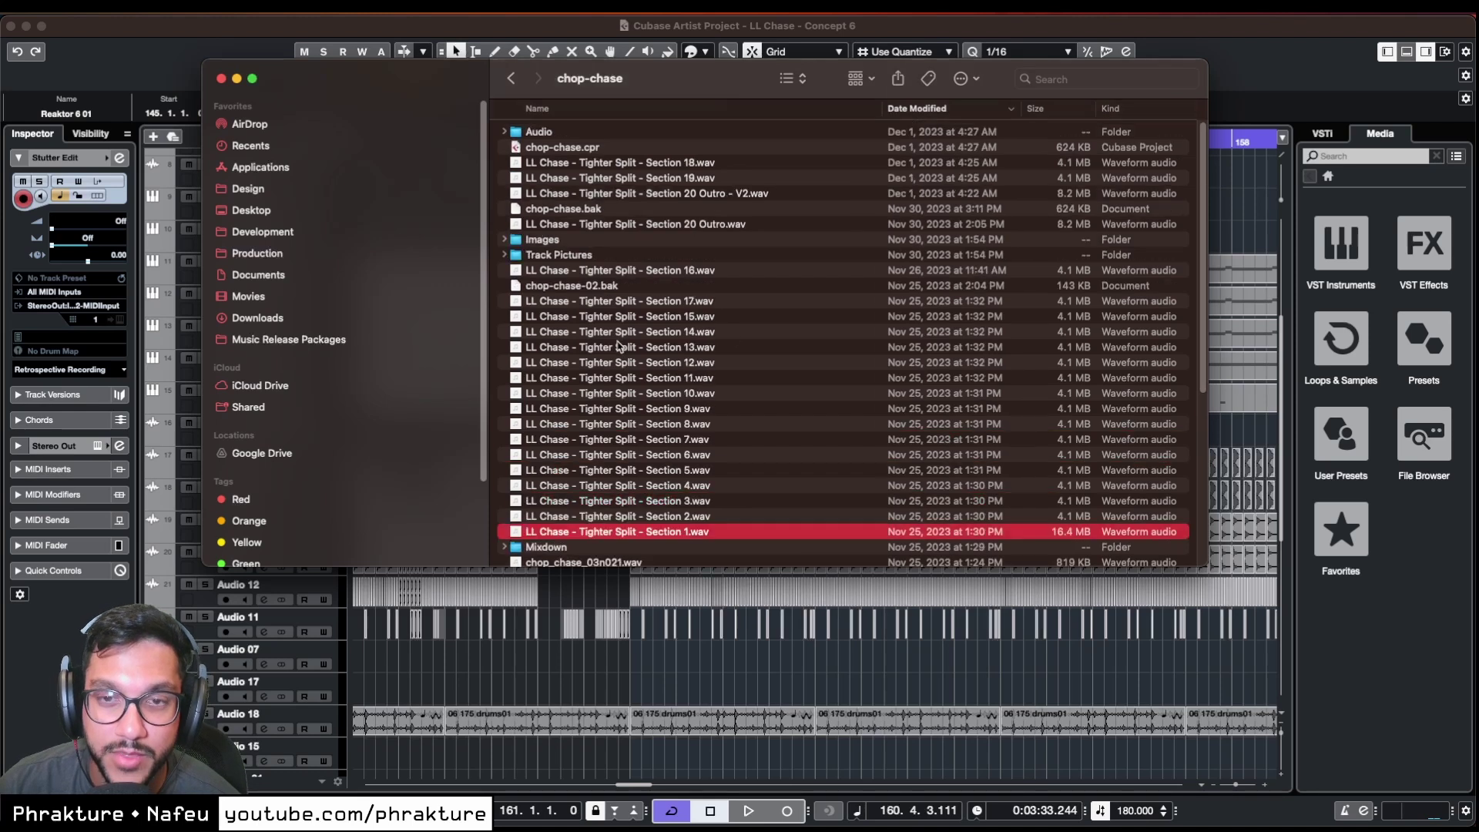
pyautogui.scroll(-10, 620, 342)
pyautogui.scroll(10, 616, 339)
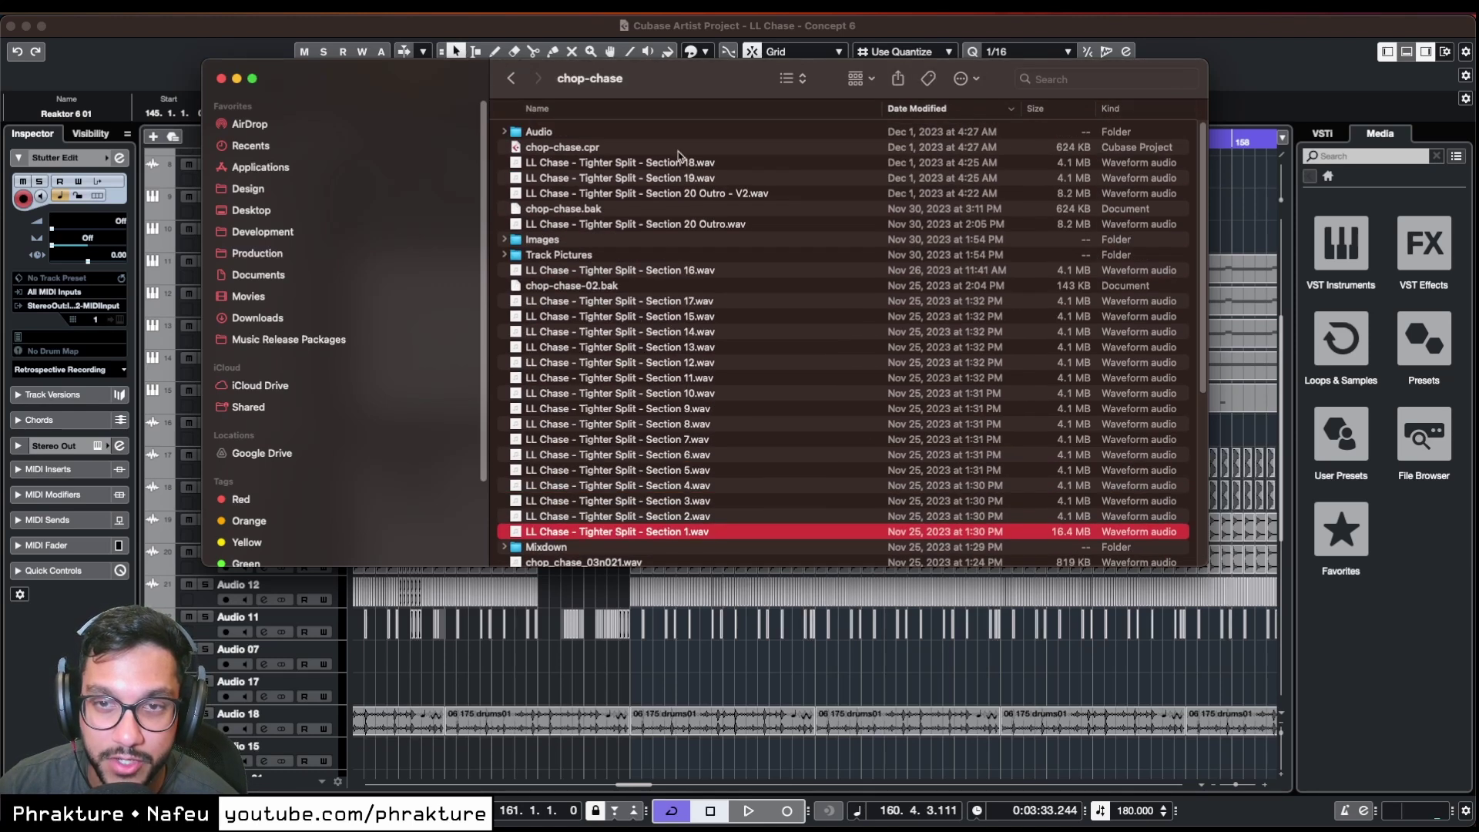
pyautogui.click(669, 163)
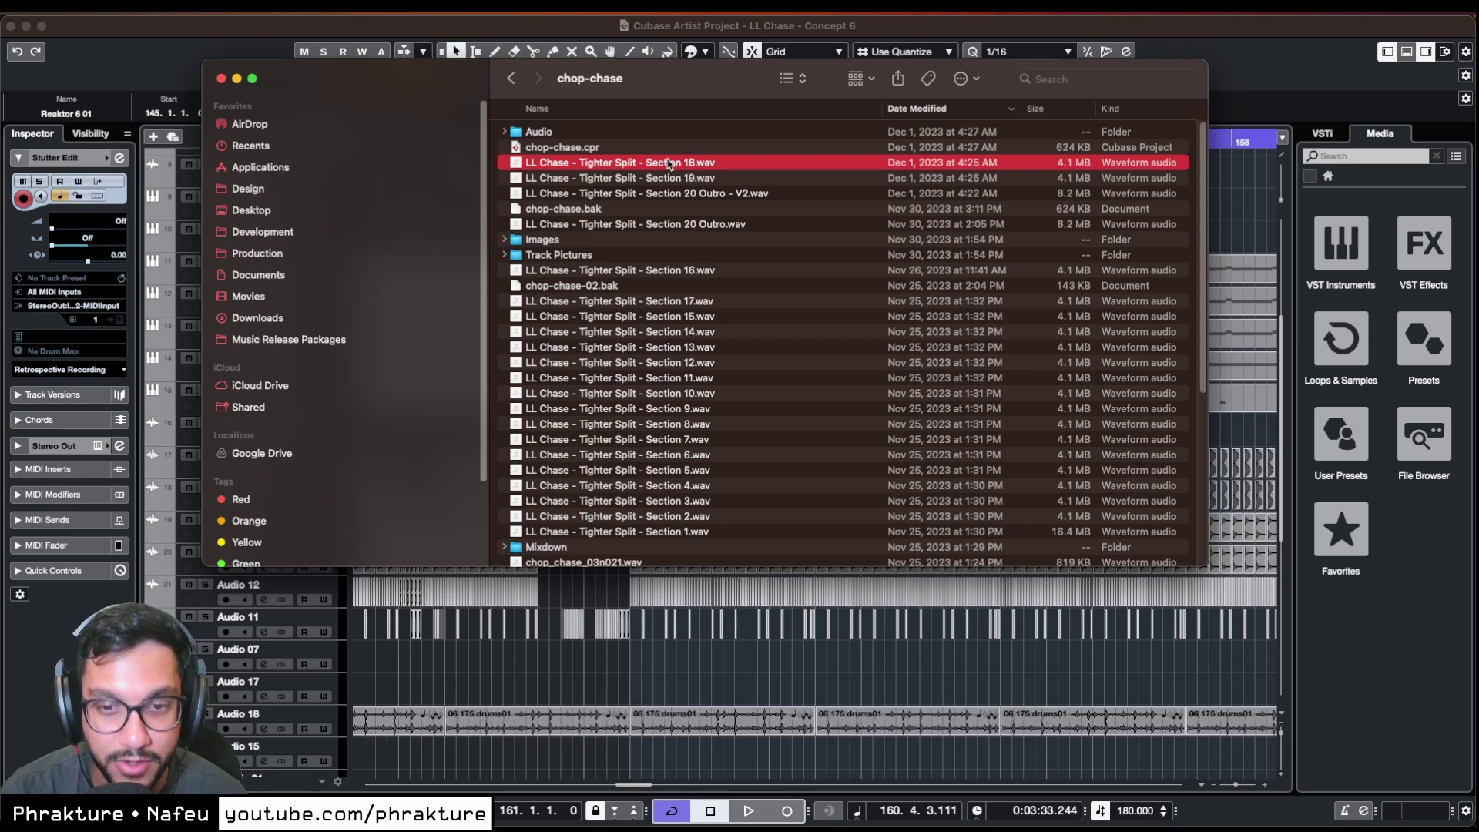
pyautogui.click(639, 517)
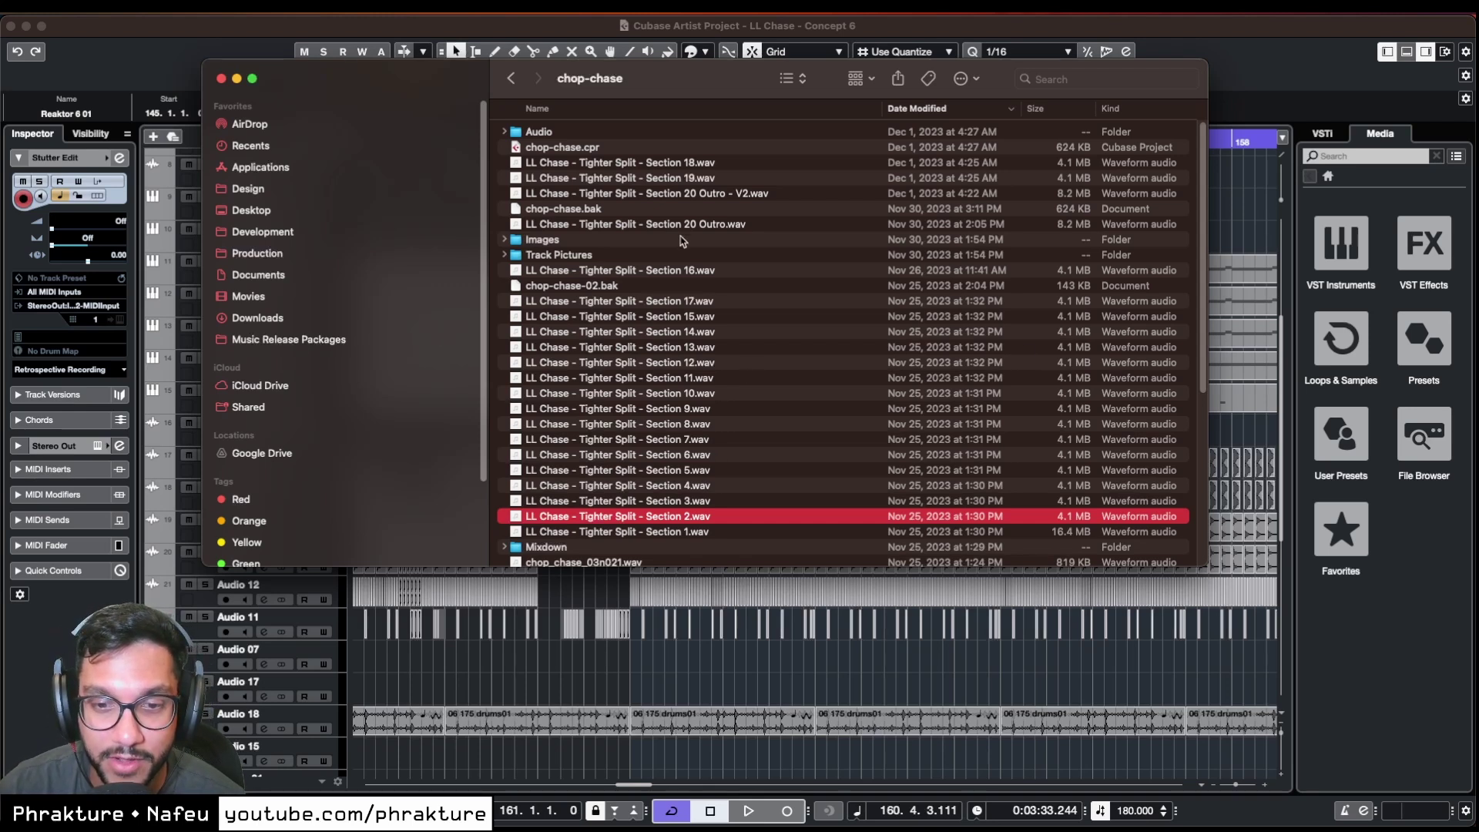
pyautogui.click(647, 453)
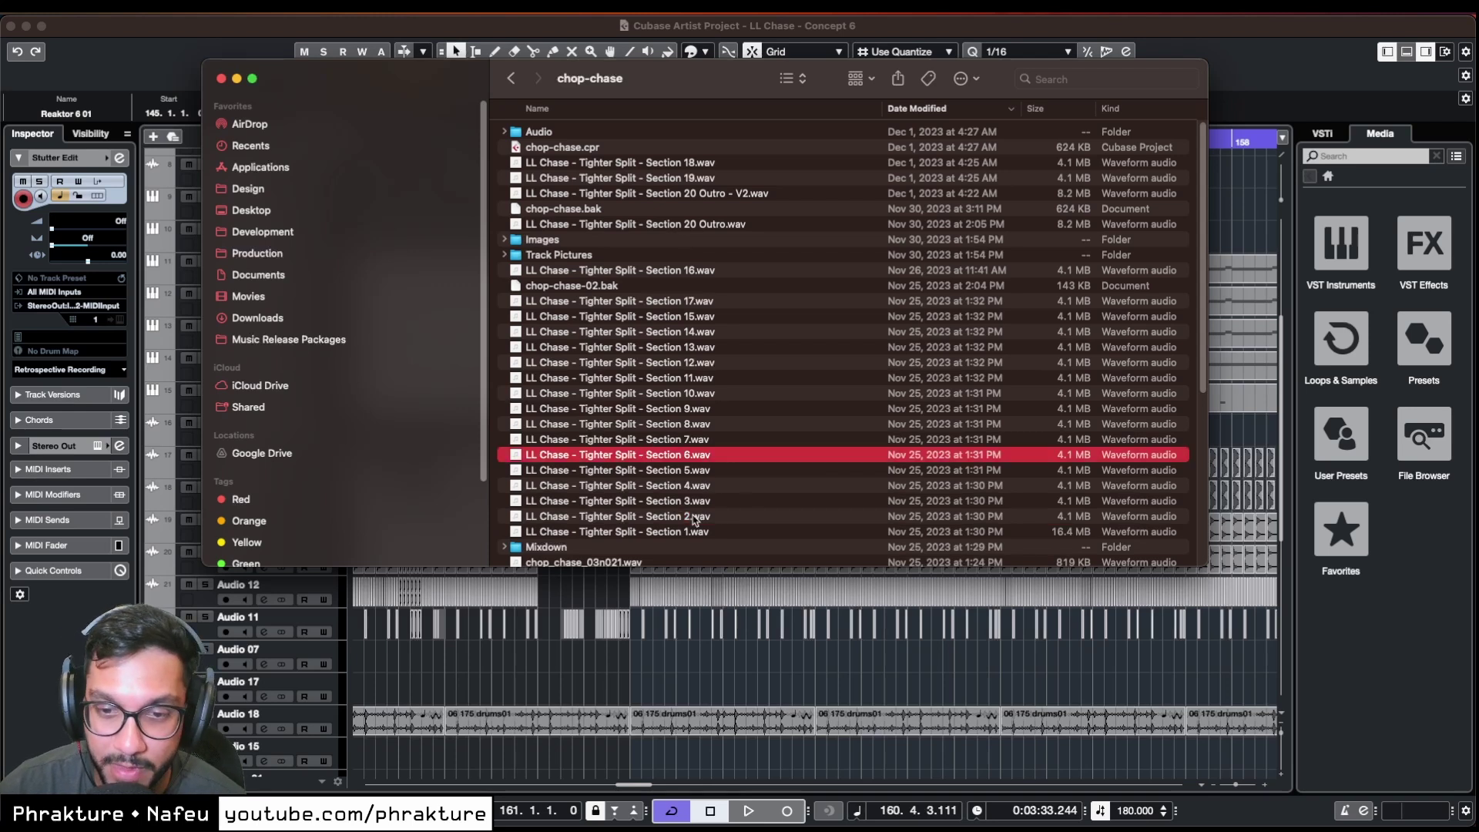
pyautogui.doubleClick(691, 382)
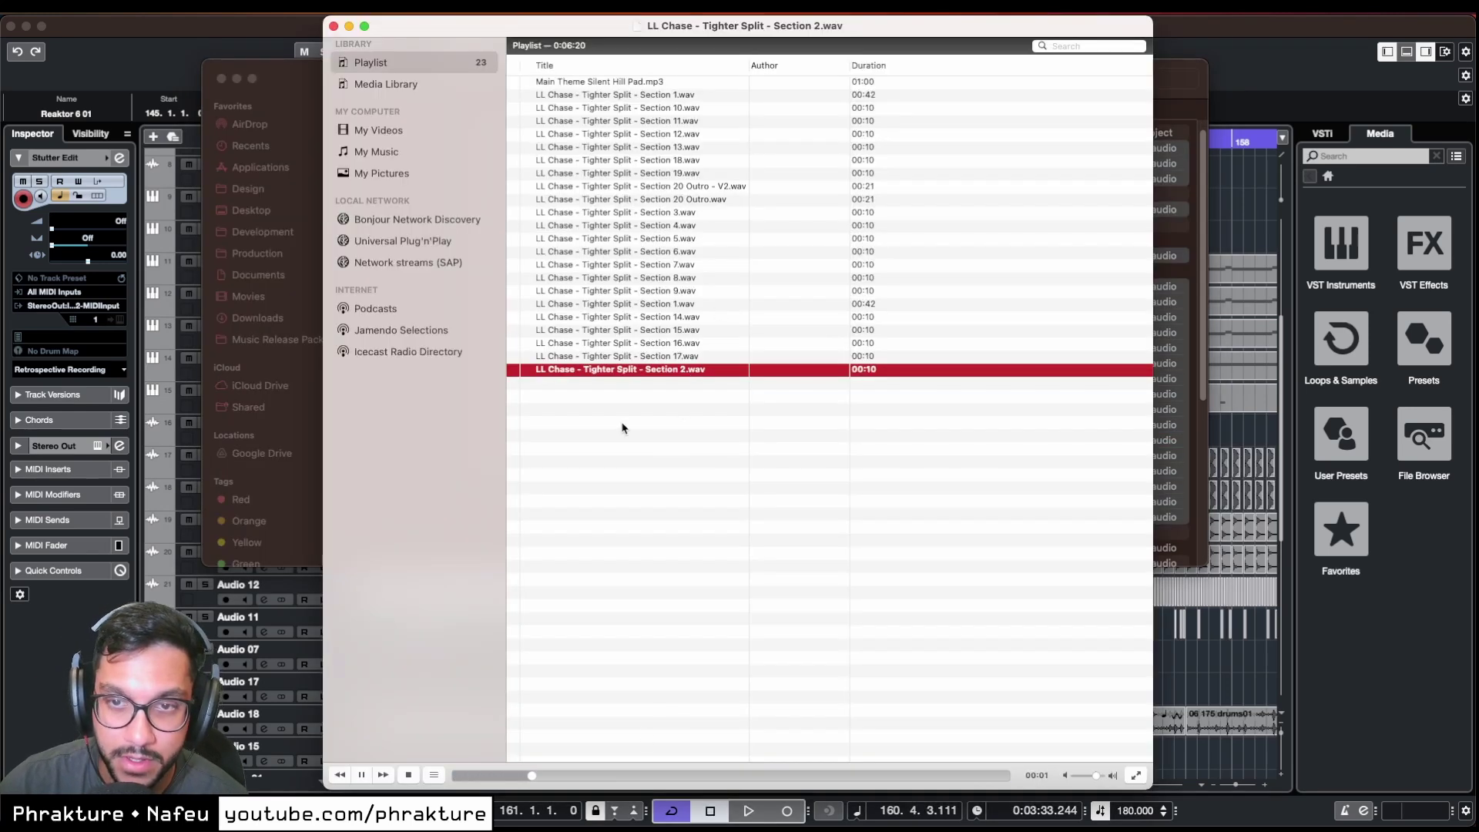
# - Play Section 4 and Section 6 in VLC, then switch to Section 20 Outro - V2.wav
pyautogui.doubleClick(674, 227)
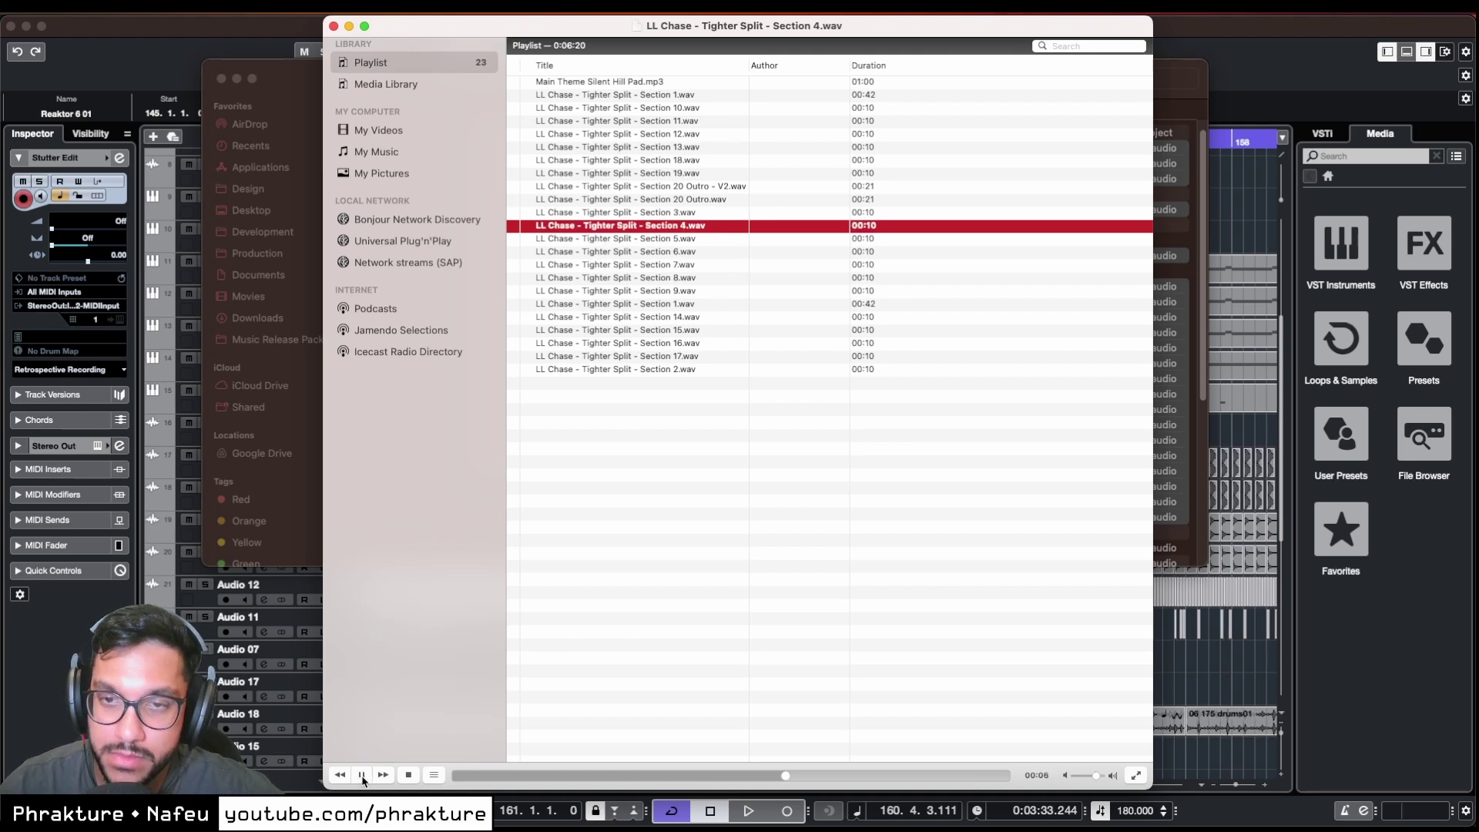
pyautogui.doubleClick(675, 253)
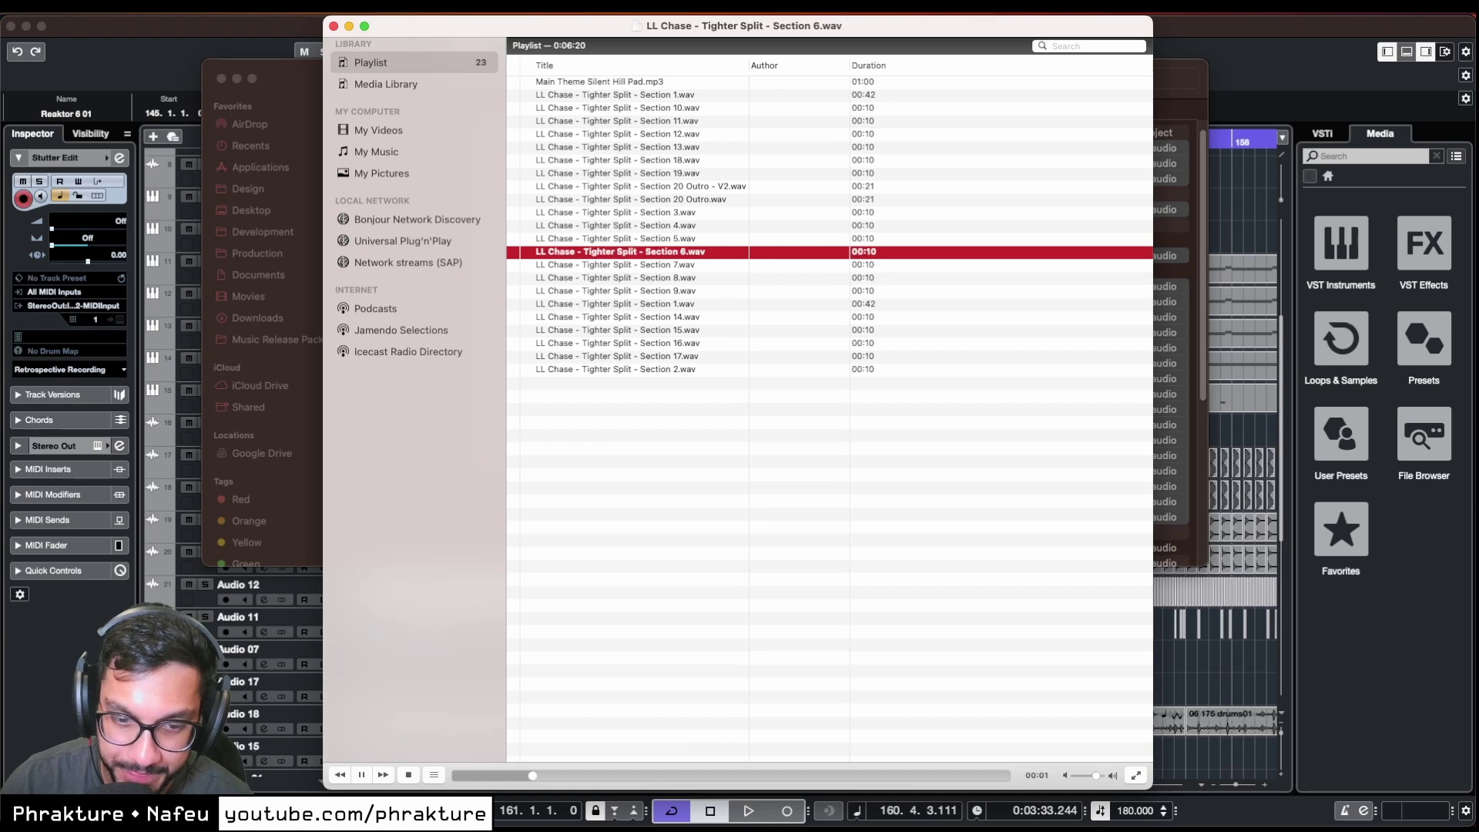
pyautogui.click(362, 775)
pyautogui.click(664, 291)
pyautogui.click(718, 277)
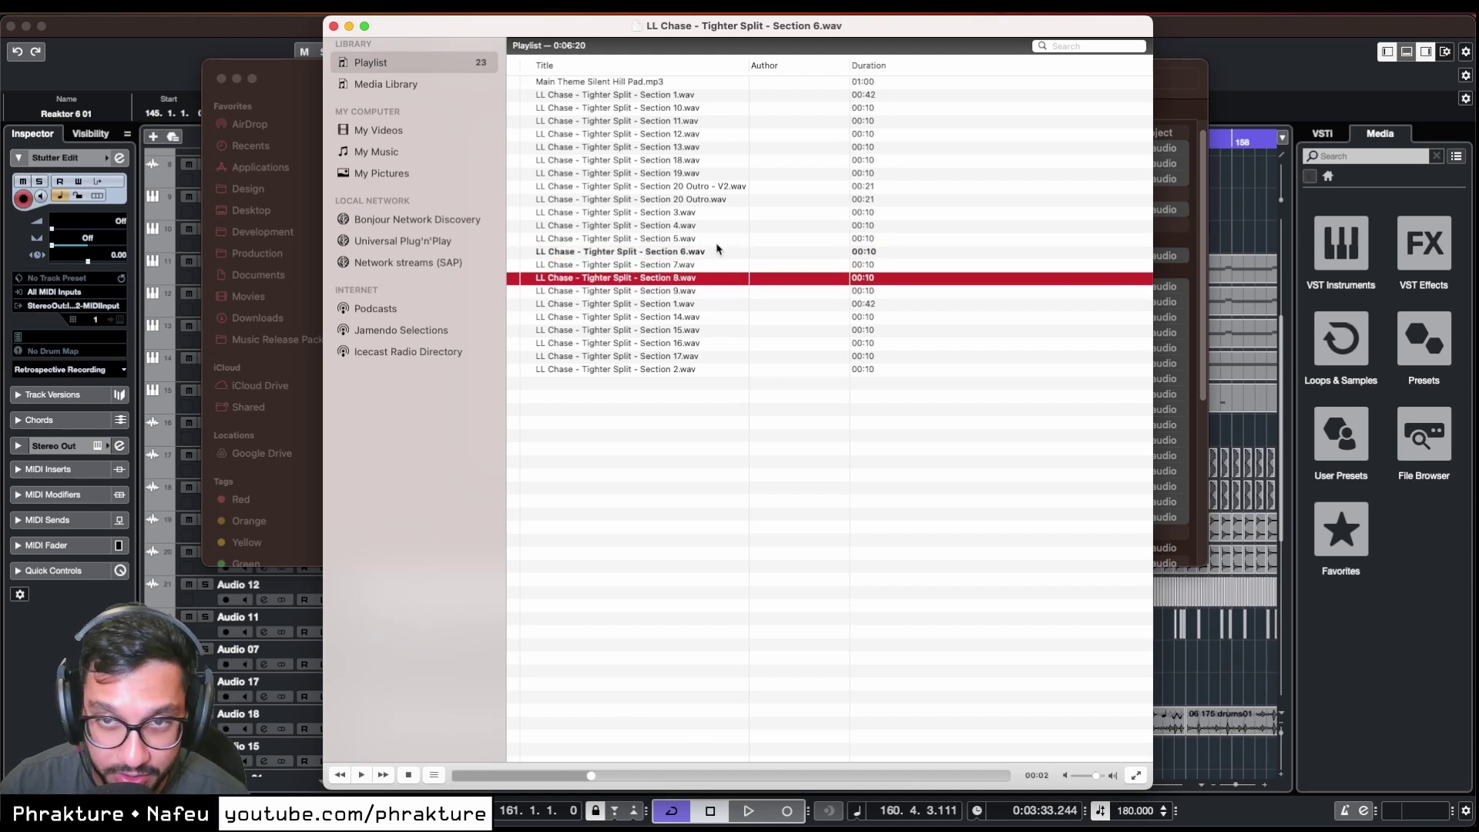
pyautogui.click(694, 174)
pyautogui.click(670, 199)
pyautogui.doubleClick(676, 187)
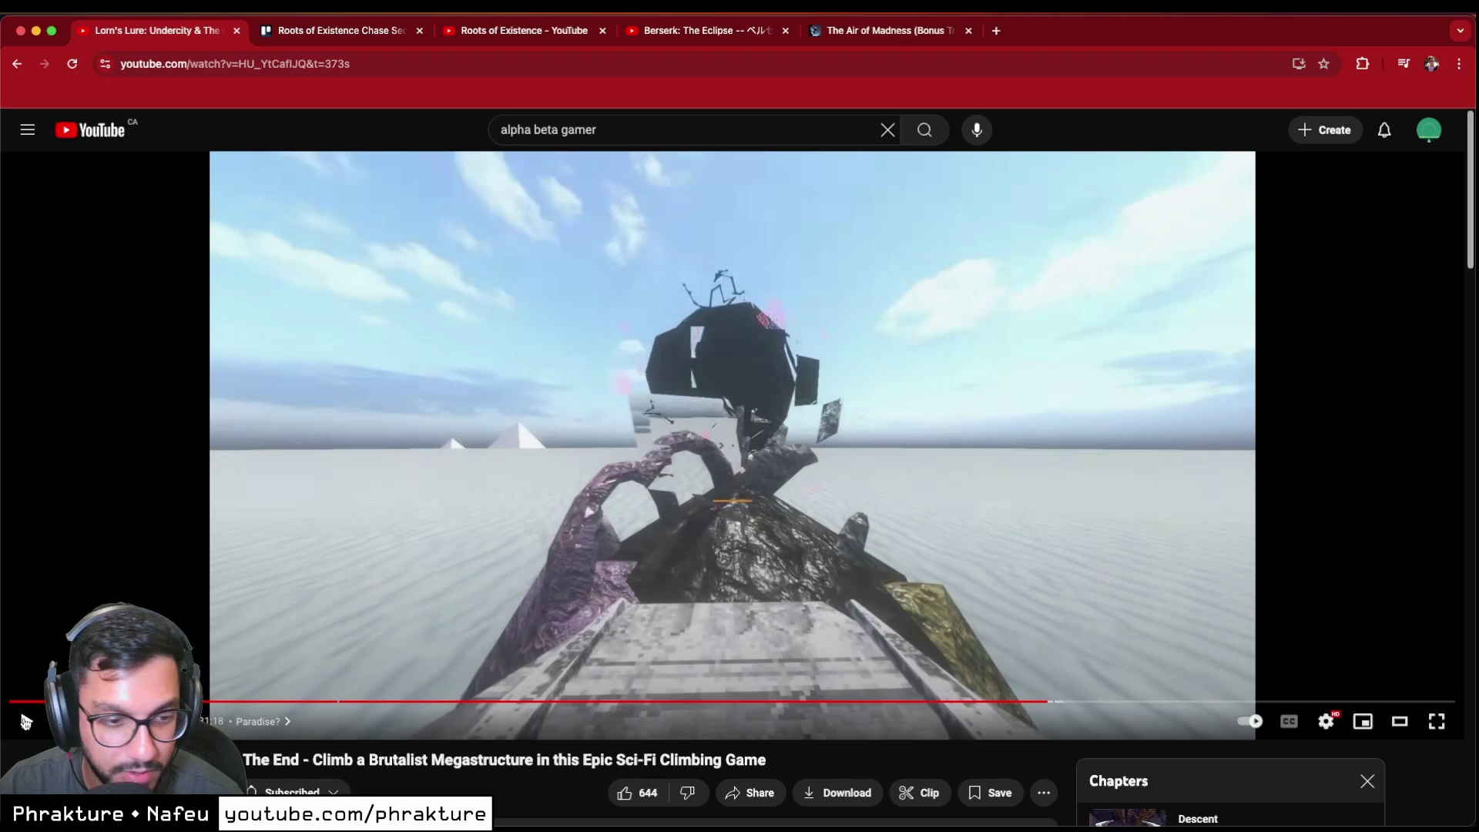
# - Resume the climbing-game reference video, then pause it within the Dissolution & The End chapter
pyautogui.click(26, 721)
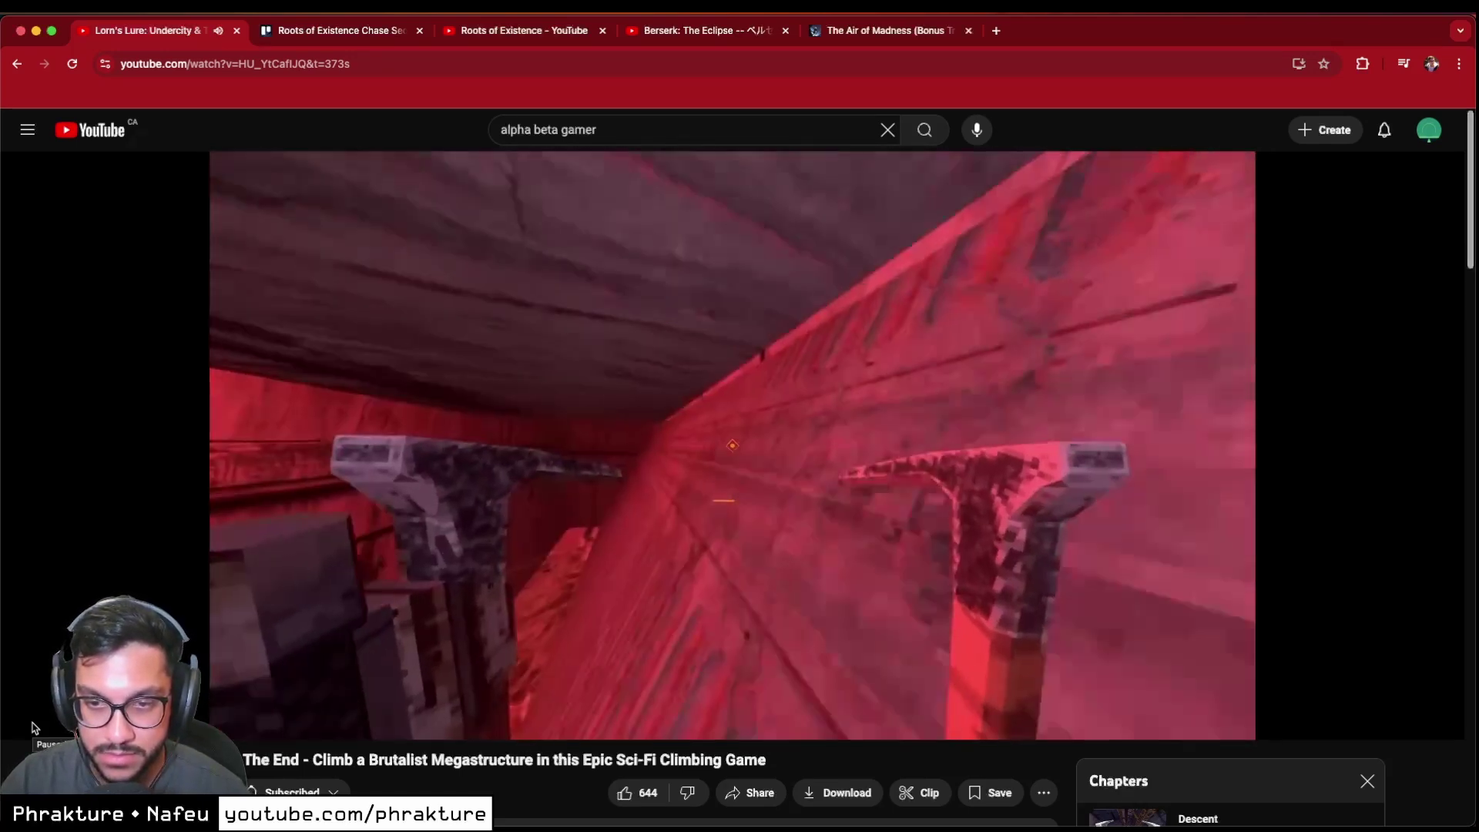
pyautogui.click(274, 430)
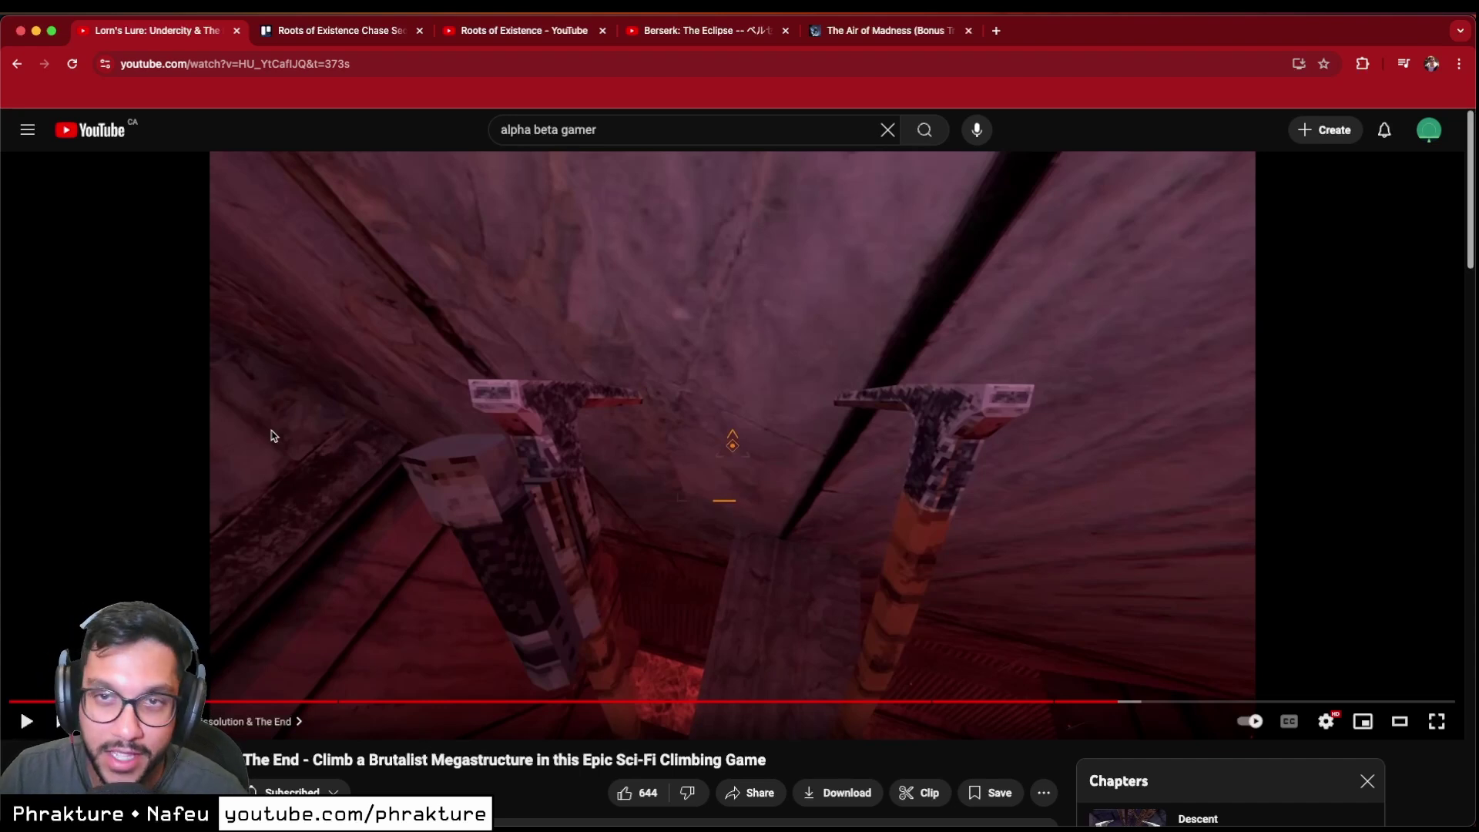
# - Read through the Chase Sequence Trello card's brief and attachments, then return to the Roots of Existence video
pyautogui.click(370, 33)
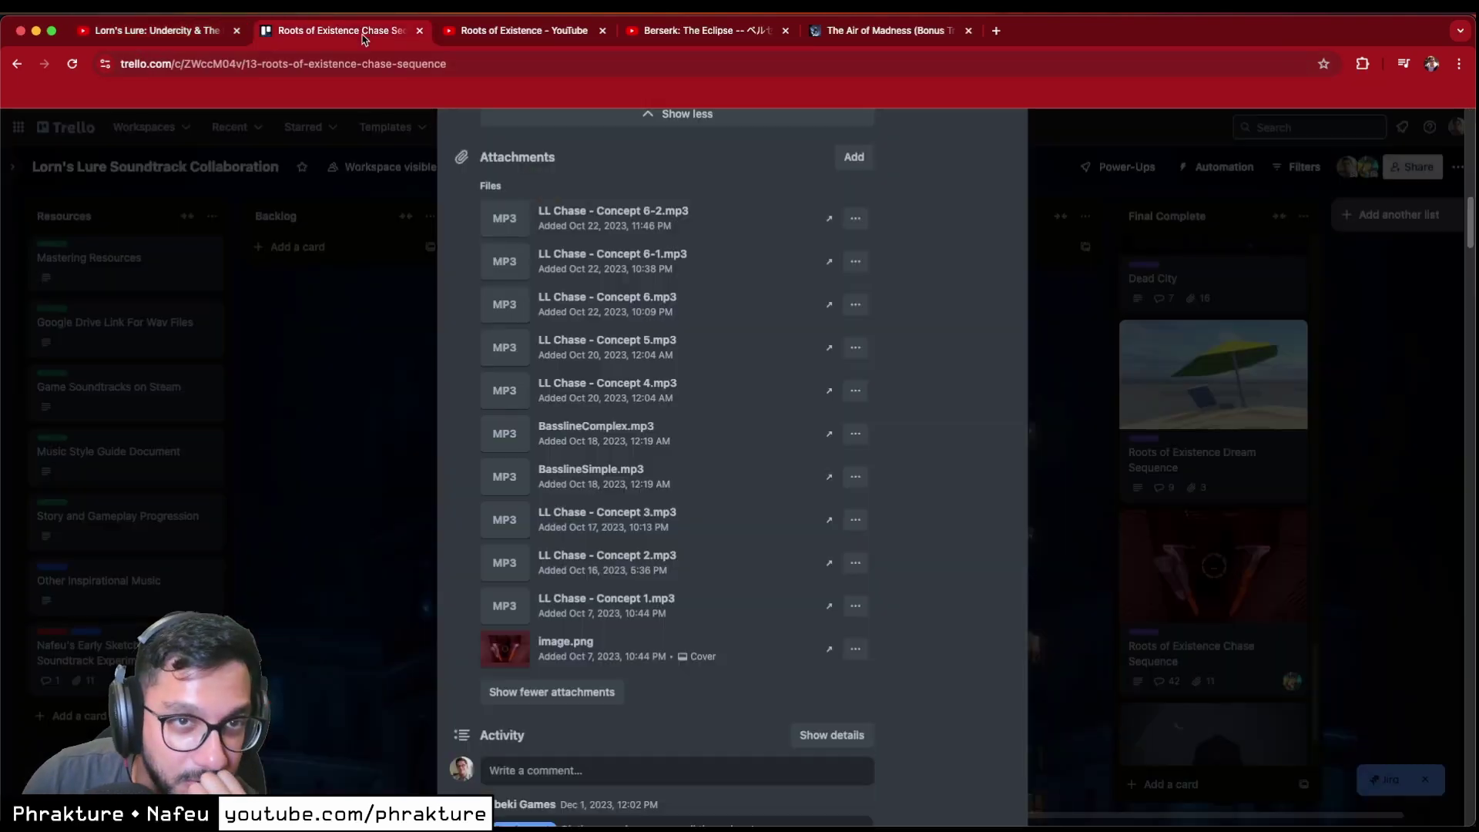
pyautogui.scroll(10, 779, 462)
pyautogui.scroll(-4, 784, 479)
pyautogui.scroll(-6, 782, 476)
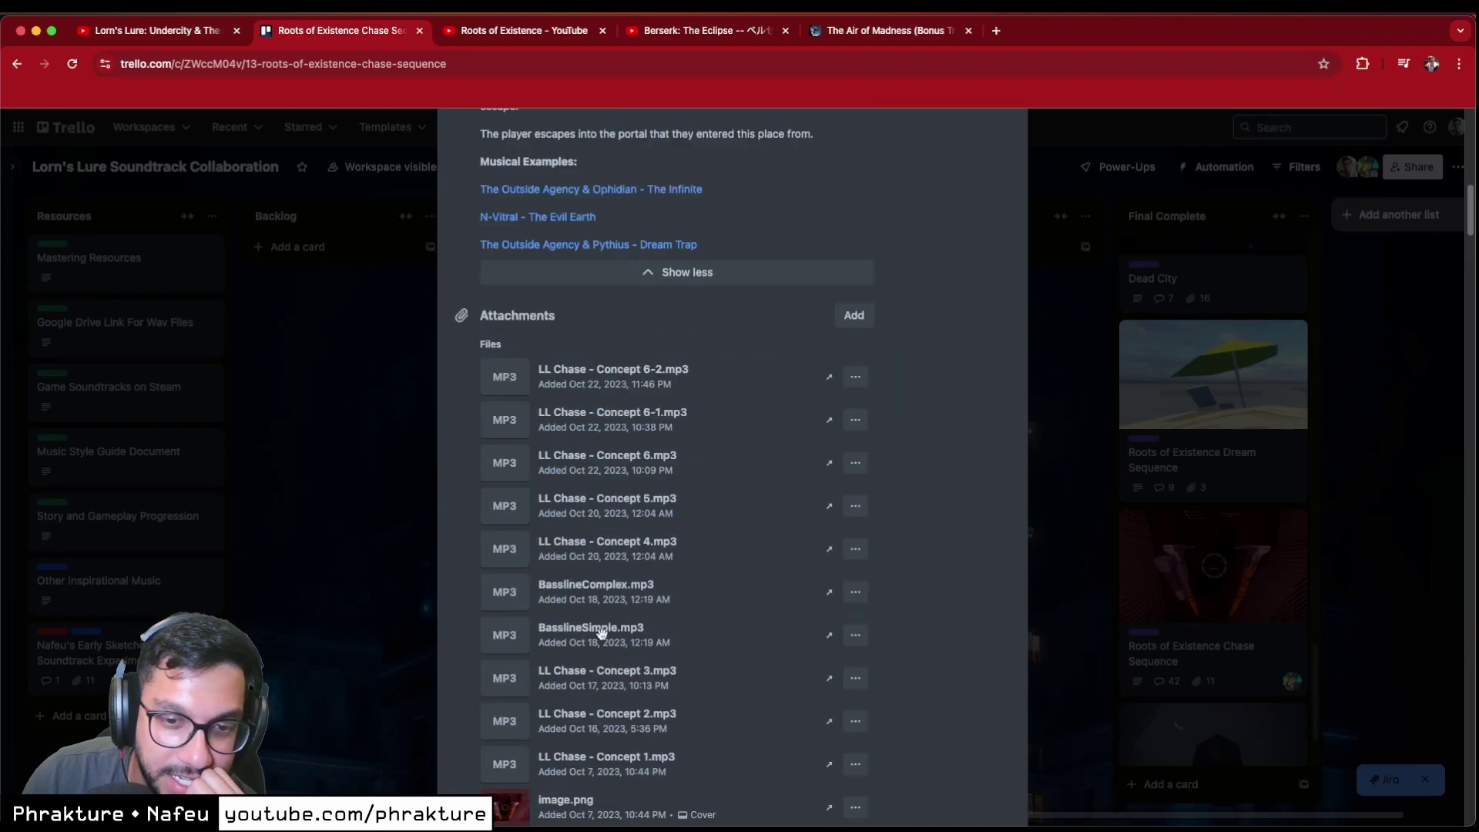
pyautogui.scroll(14, 765, 489)
pyautogui.scroll(1, 625, 634)
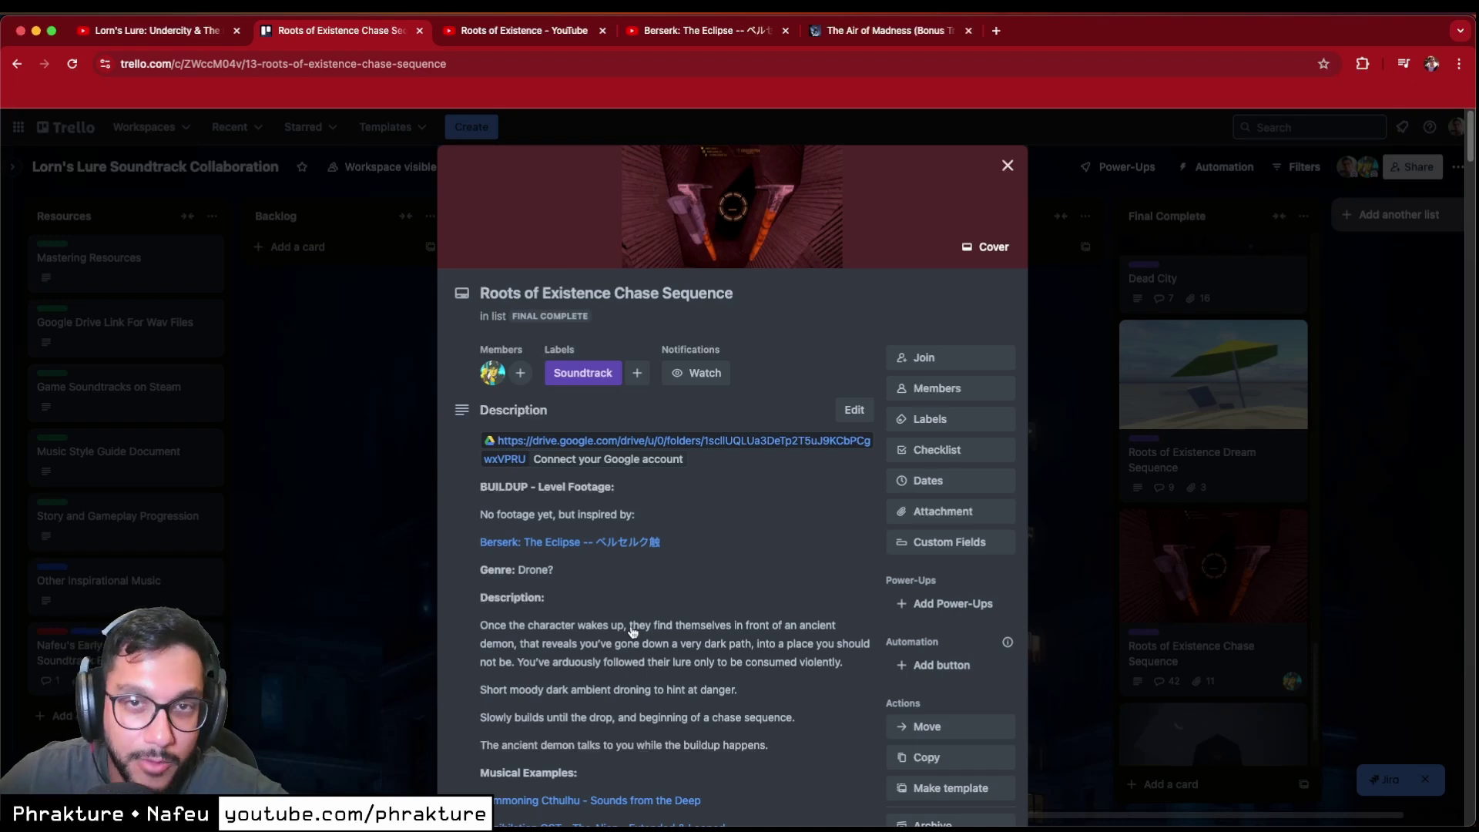
pyautogui.click(511, 17)
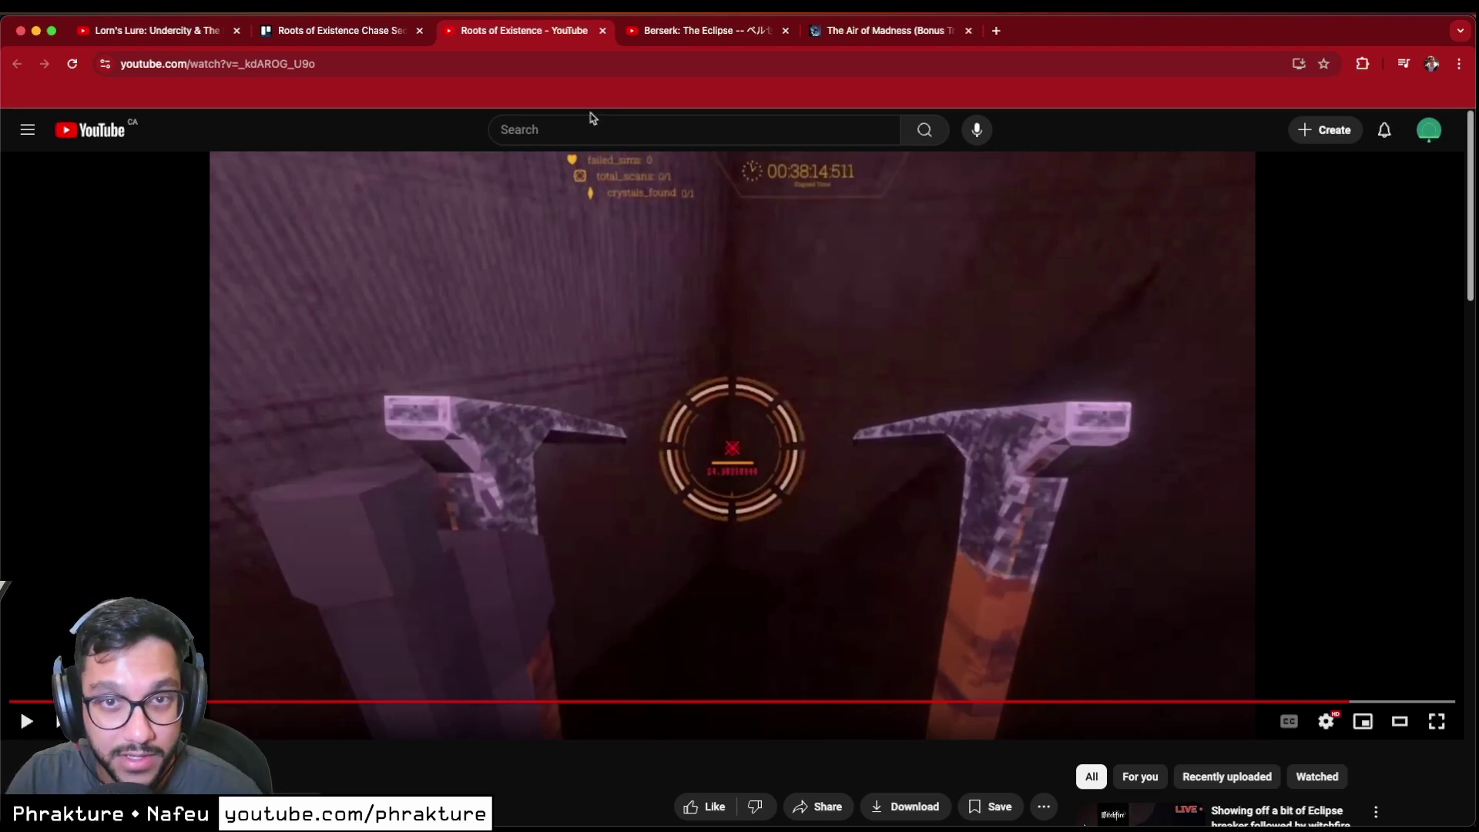
# - Search YouTube for 'ginso tree escape' and open the Ori Ginso Tree escape (4K 60FPS) video
pyautogui.click(667, 36)
pyautogui.click(593, 127)
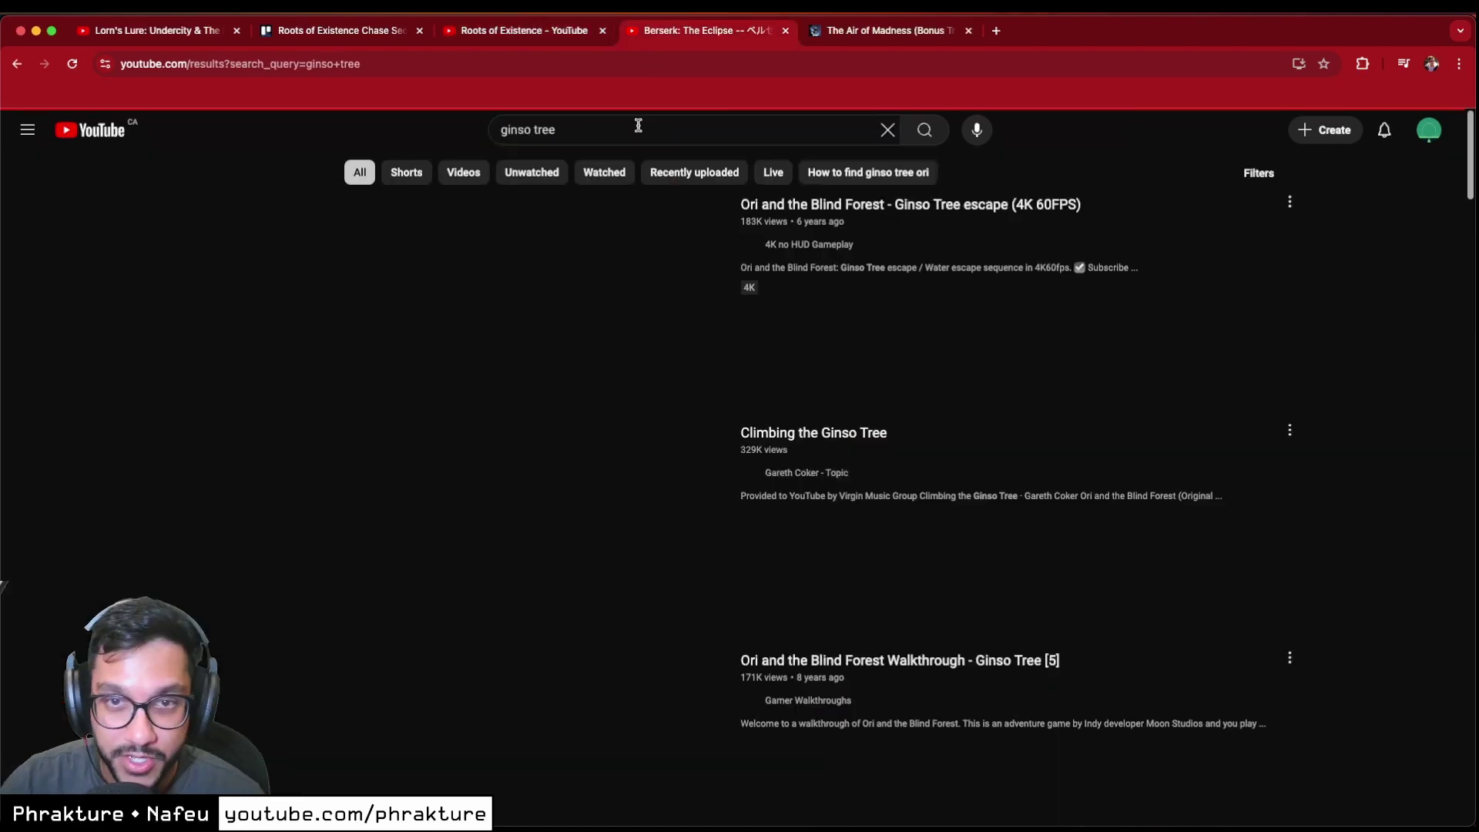
pyautogui.click(638, 127)
pyautogui.write('escape')
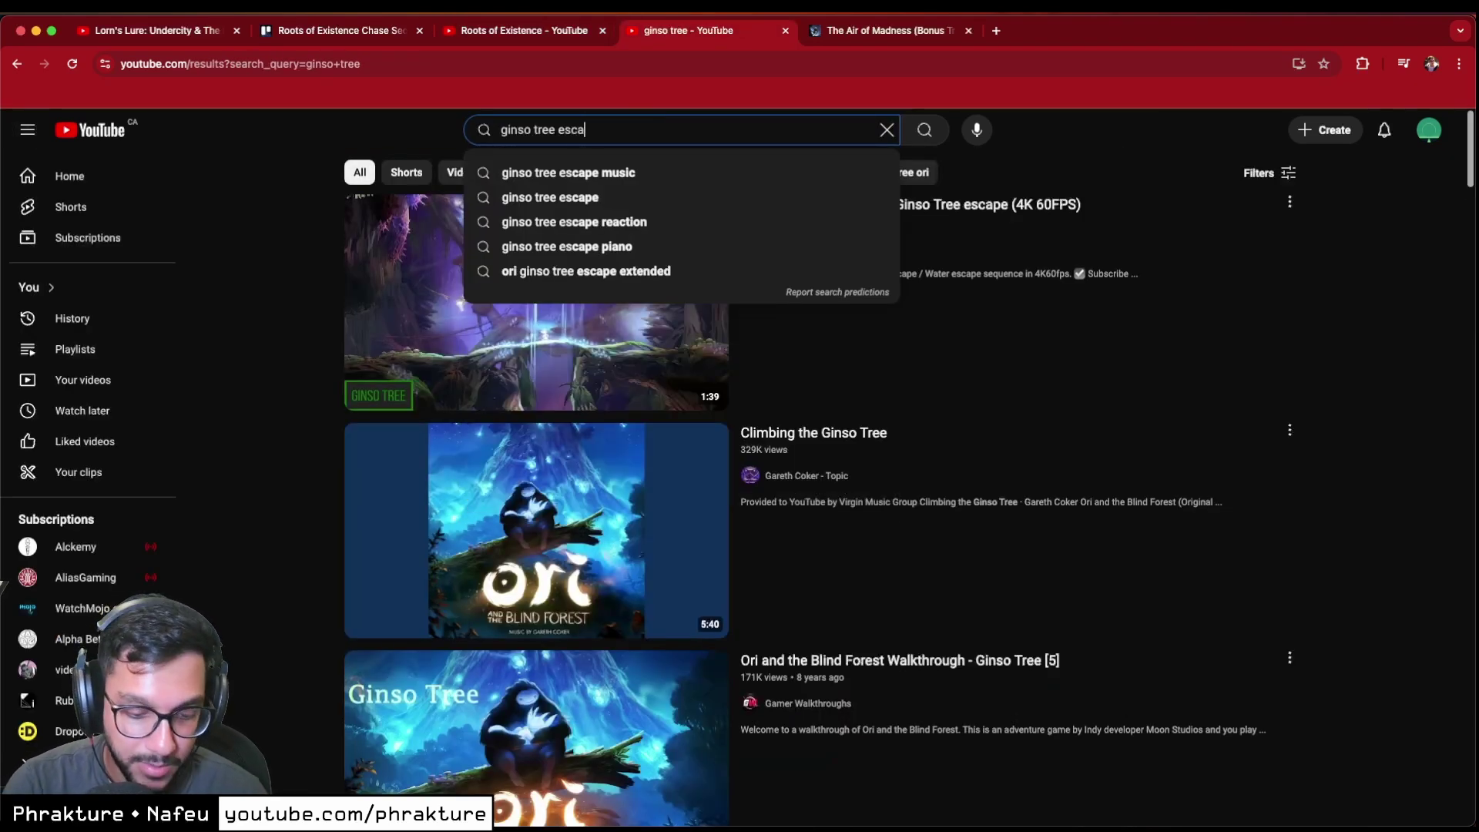
pyautogui.press('Return')
pyautogui.scroll(-2, 878, 385)
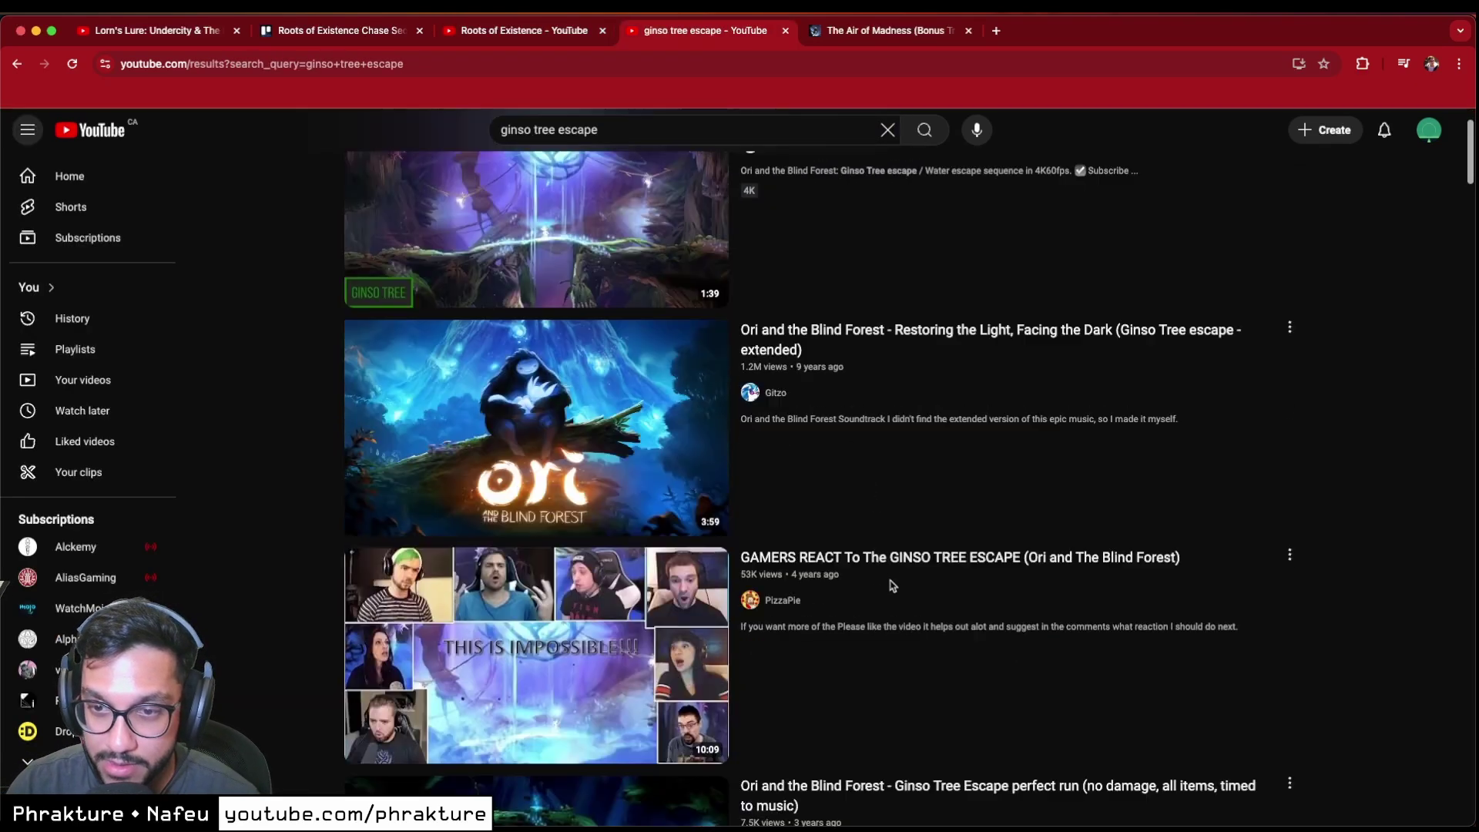
pyautogui.scroll(2, 953, 363)
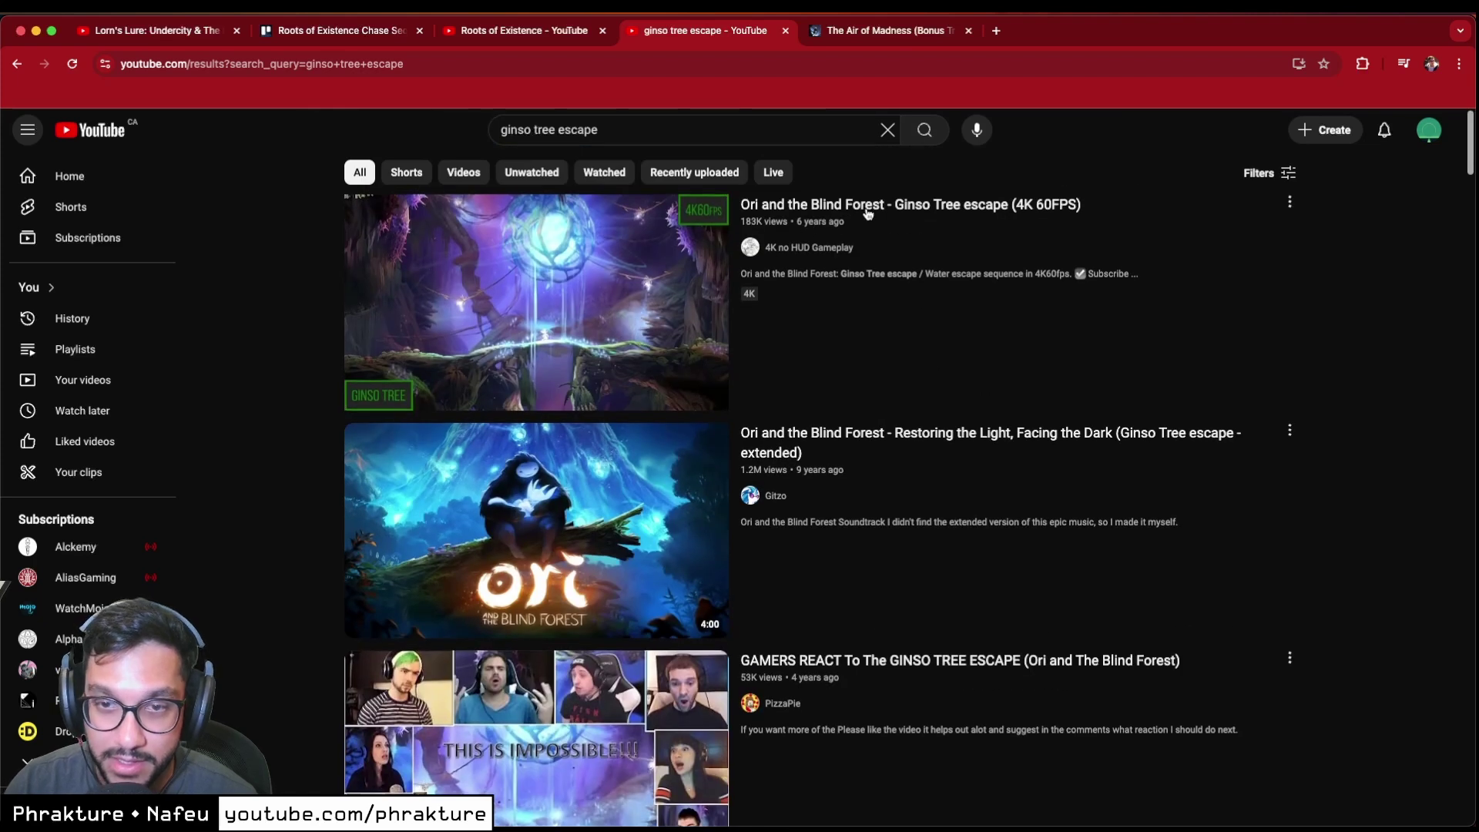
pyautogui.click(867, 208)
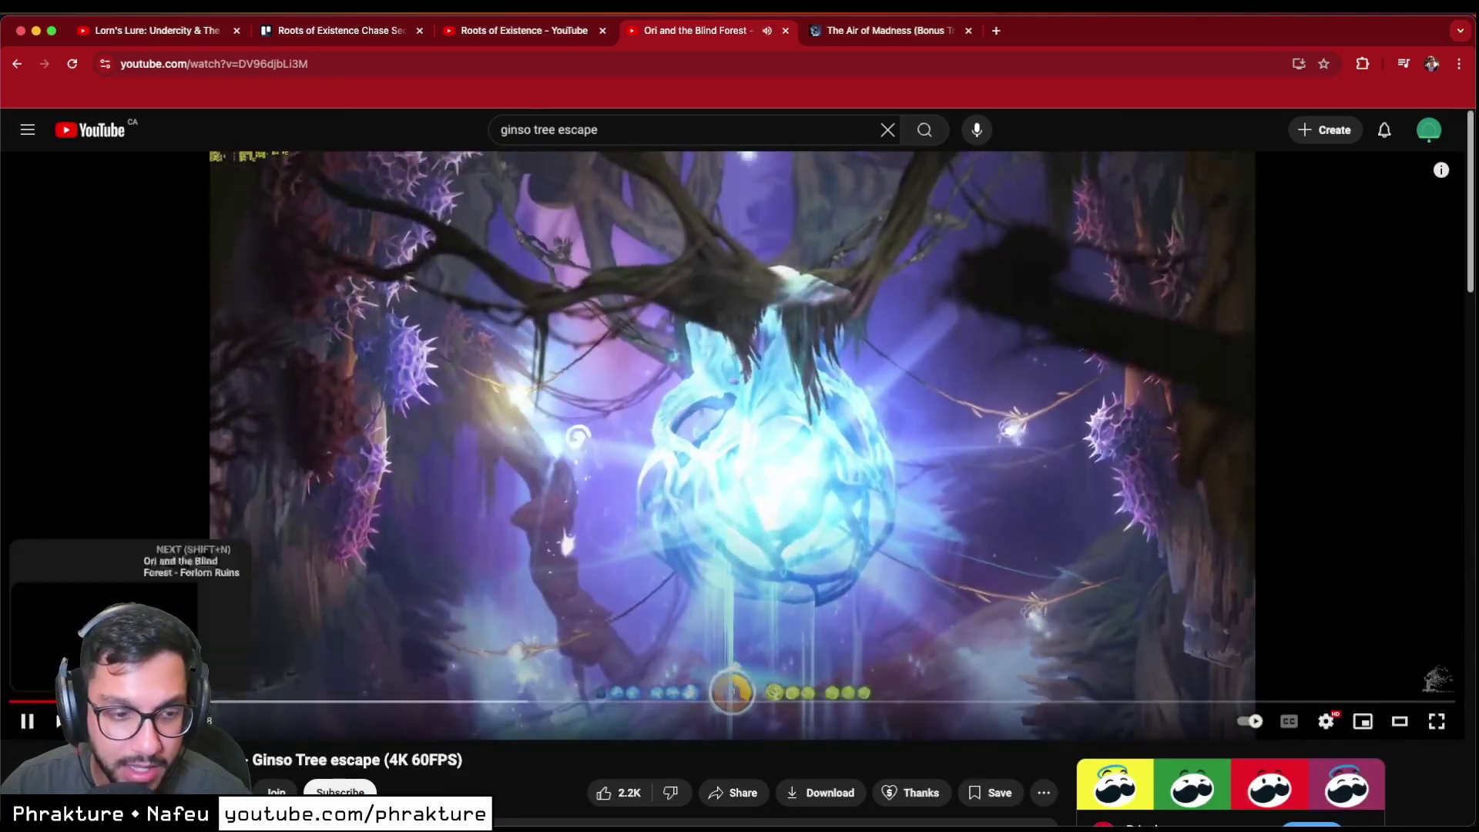
# - Pause the Ginso Tree escape video, then play a stretch of it and pause again
pyautogui.click(27, 721)
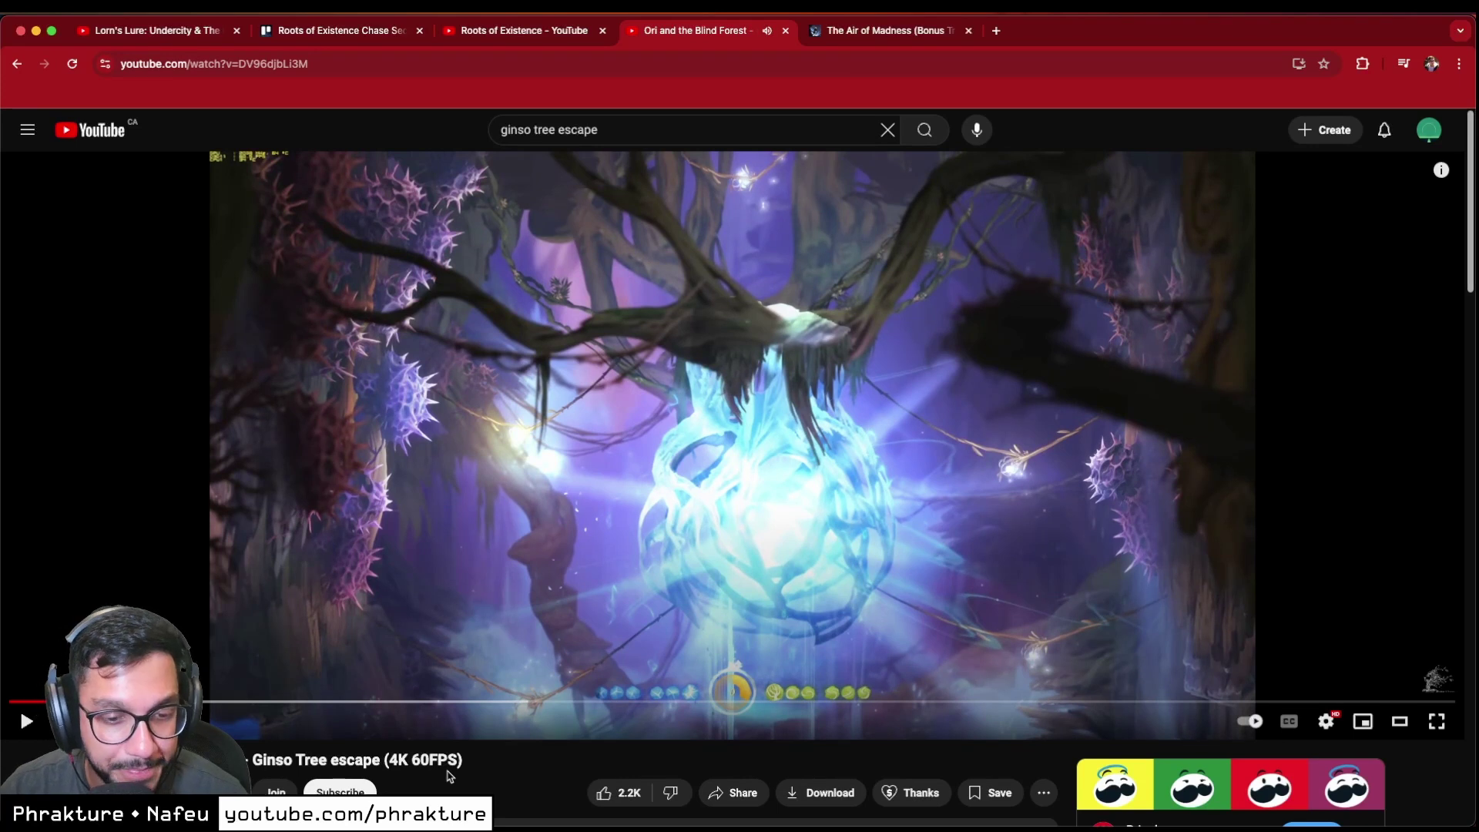
pyautogui.moveTo(467, 763); pyautogui.dragTo(260, 763)
pyautogui.click(333, 754)
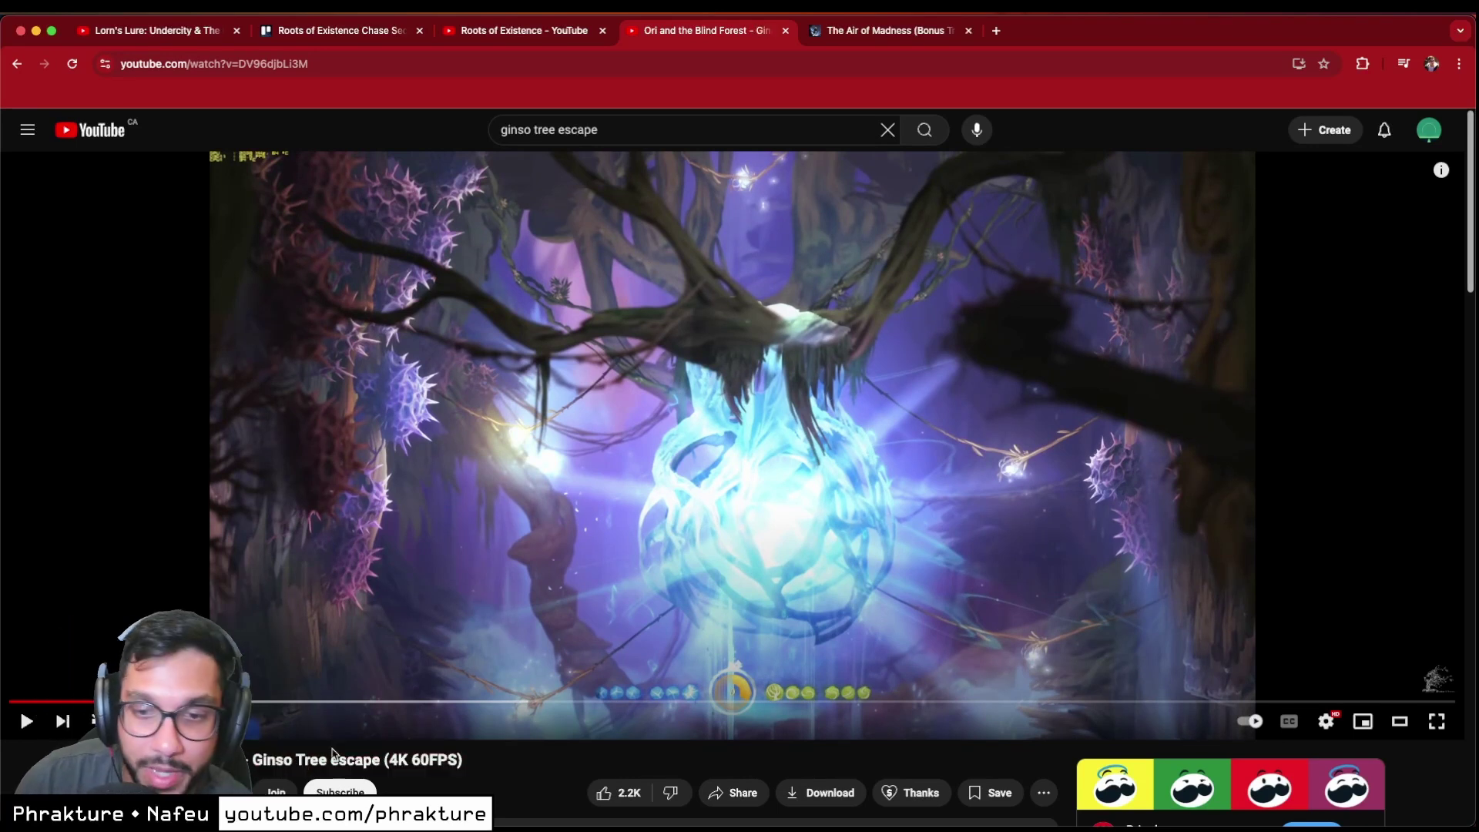
pyautogui.click(25, 723)
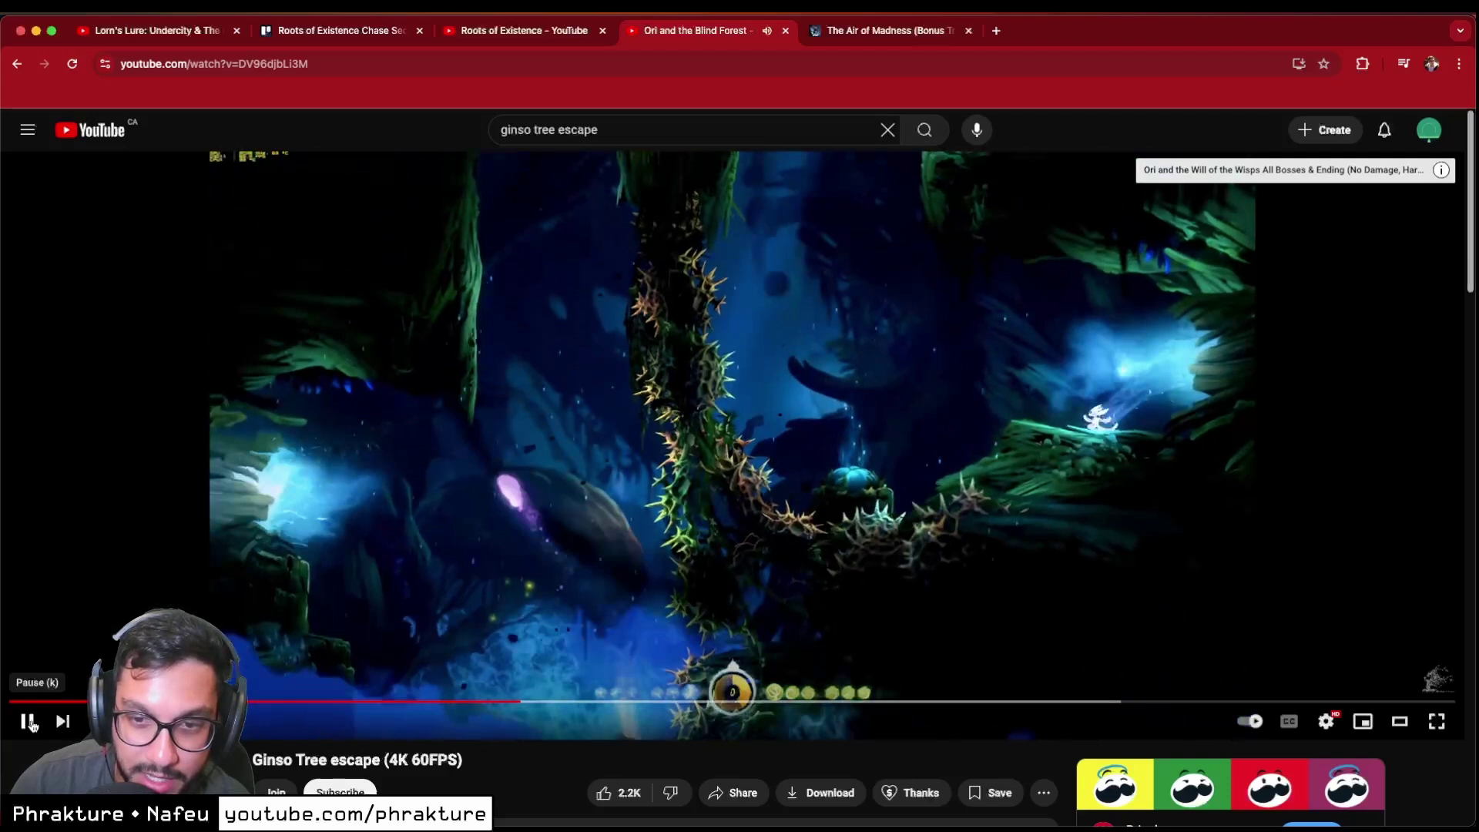
pyautogui.click(30, 722)
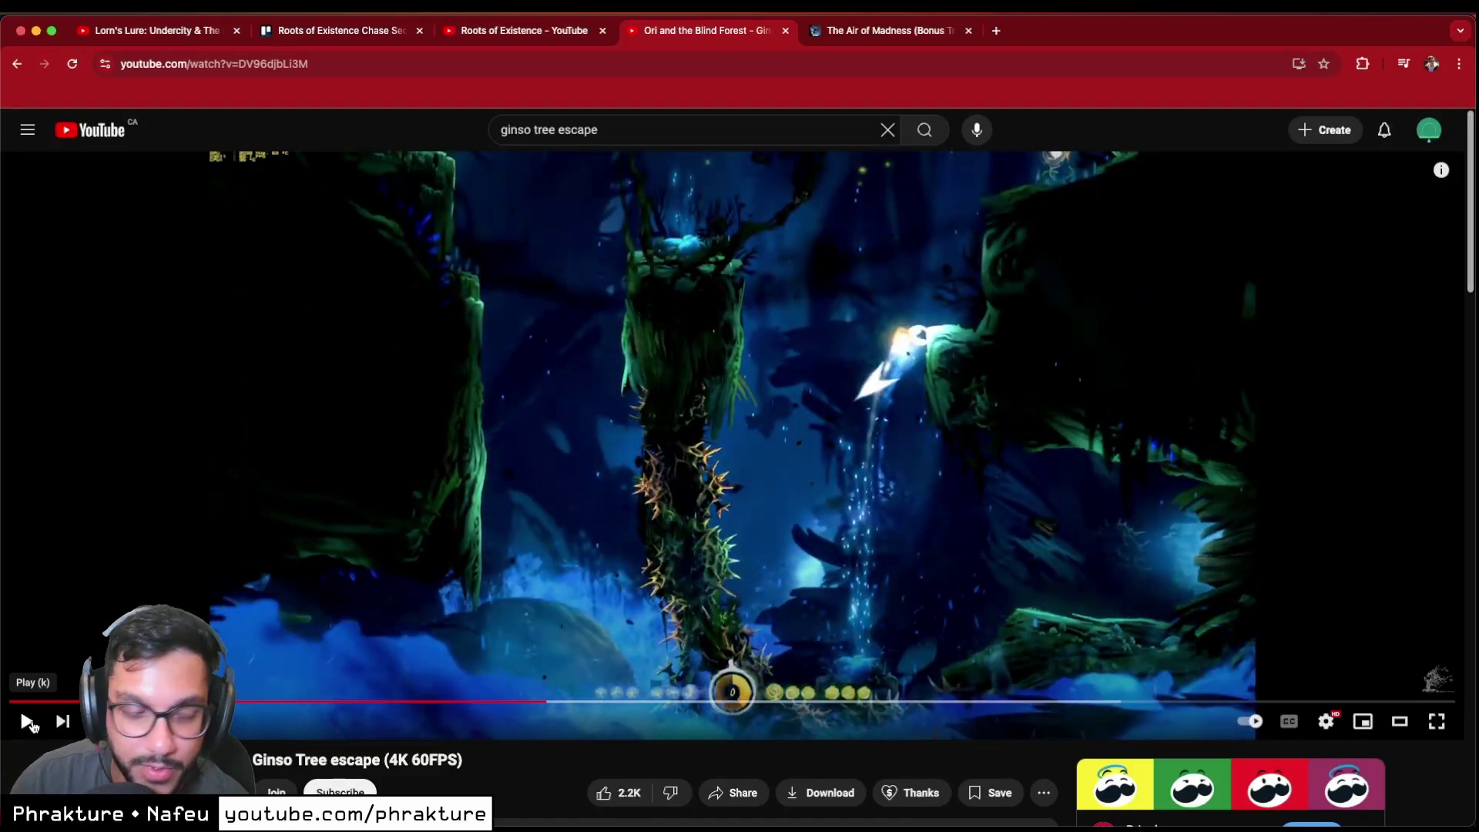
# - Watch a bit more of the Ginso Tree escape, pause it, and return to the Lorn's Lure video tab
pyautogui.click(29, 722)
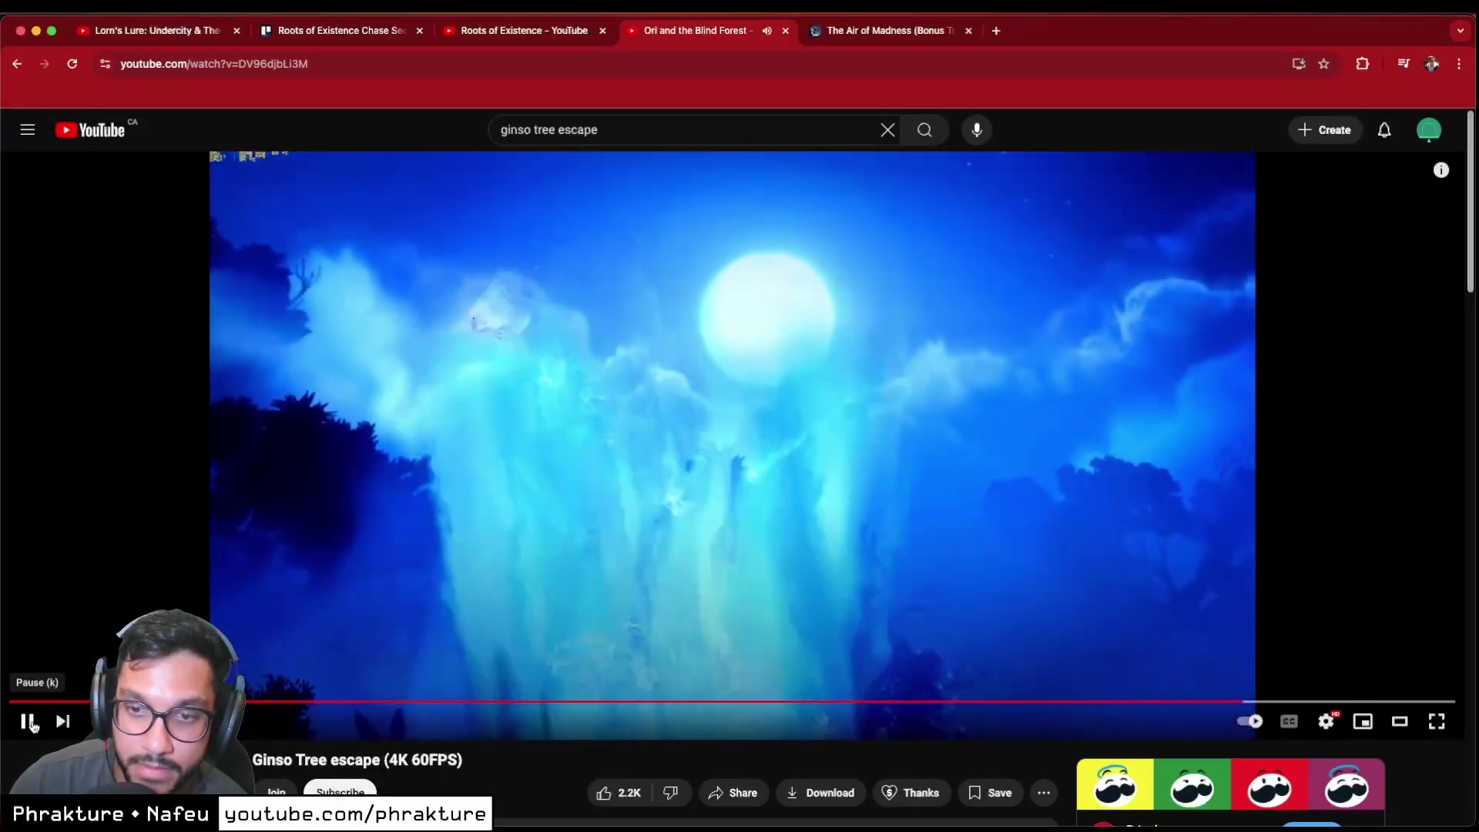
pyautogui.click(32, 725)
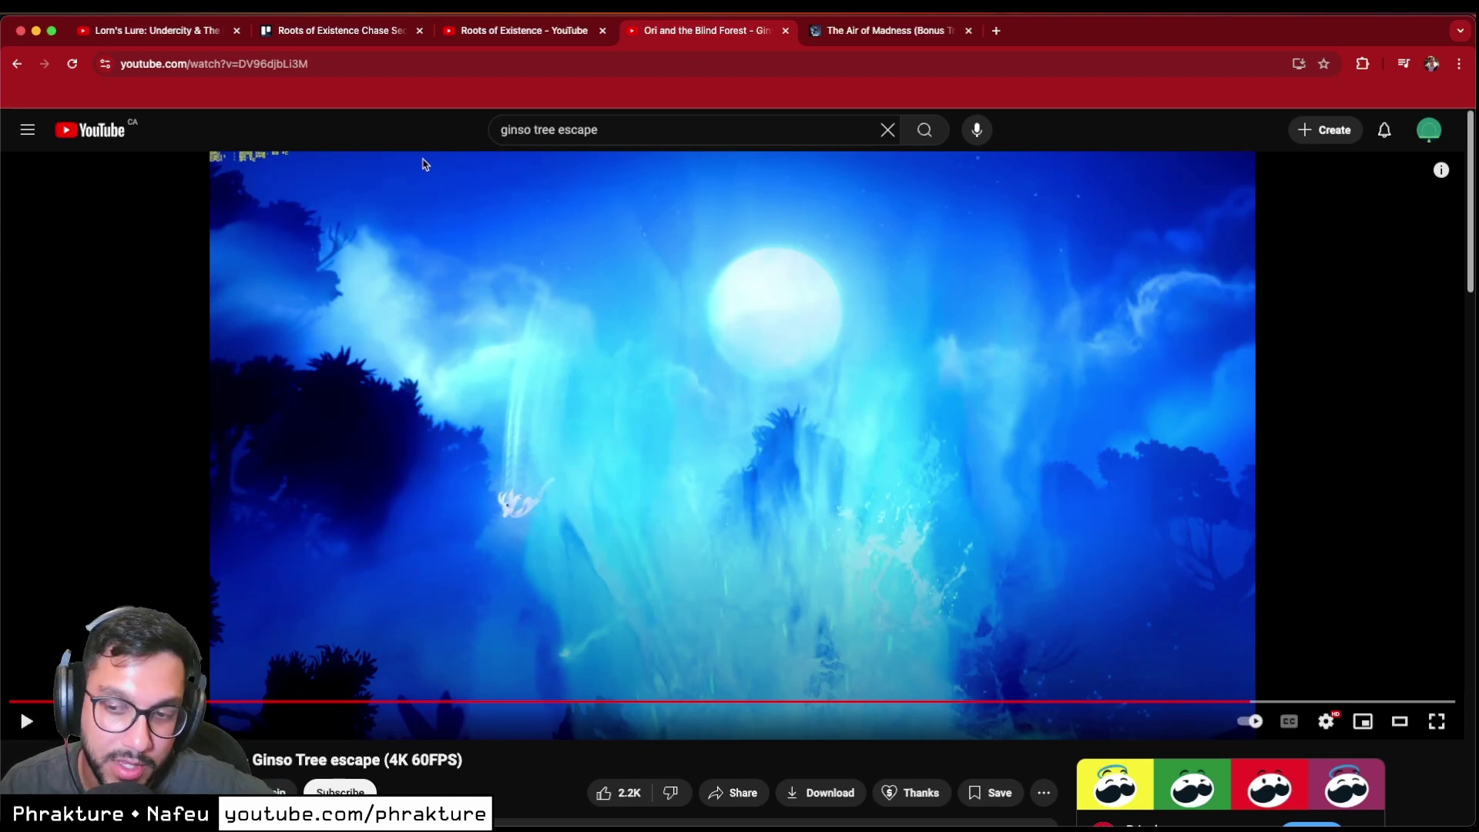
pyautogui.click(173, 35)
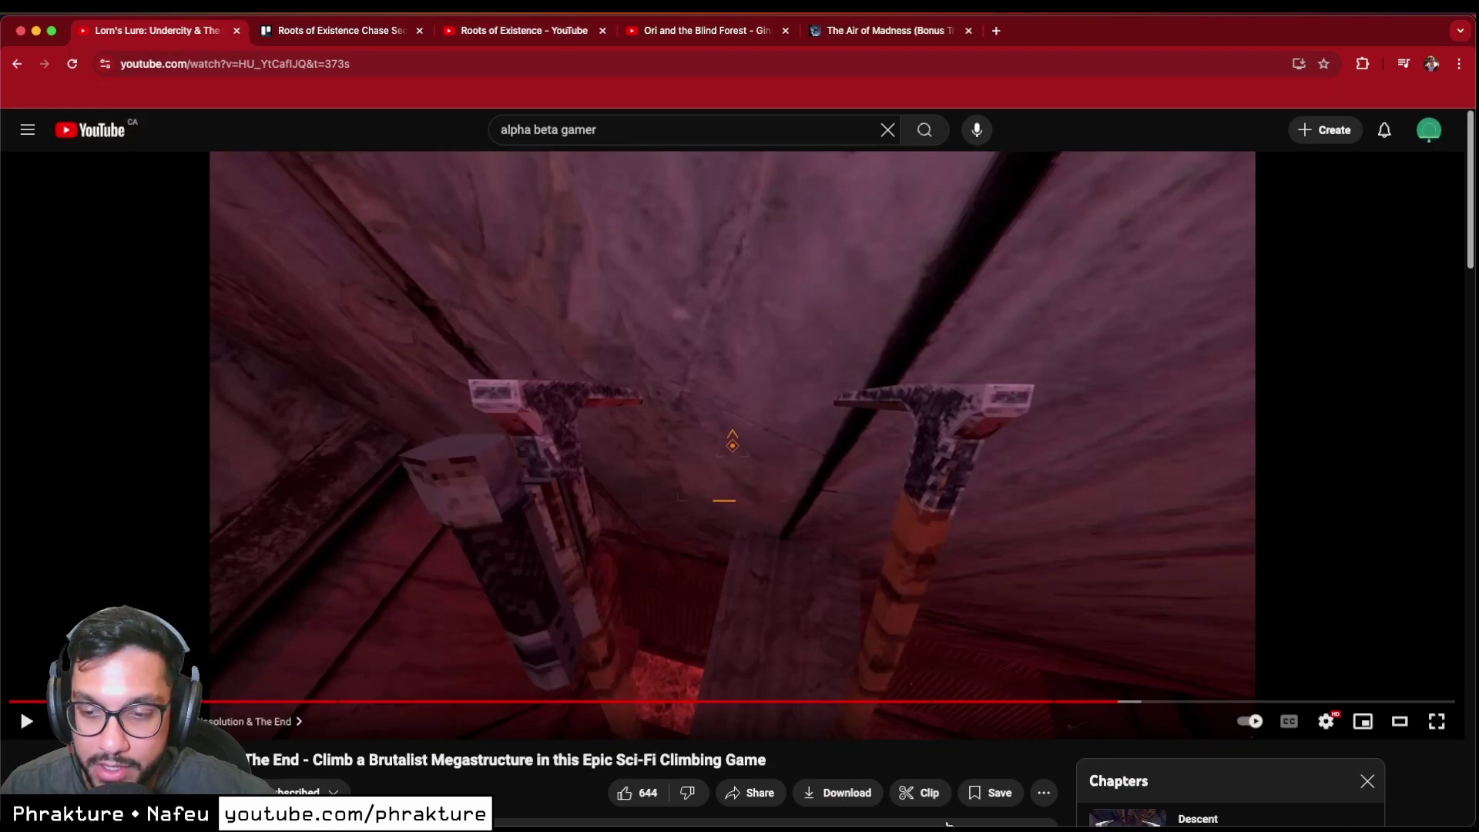
# - Bring up the VLC playlist and browse through the exported LL Chase section rows
pyautogui.click(896, 823)
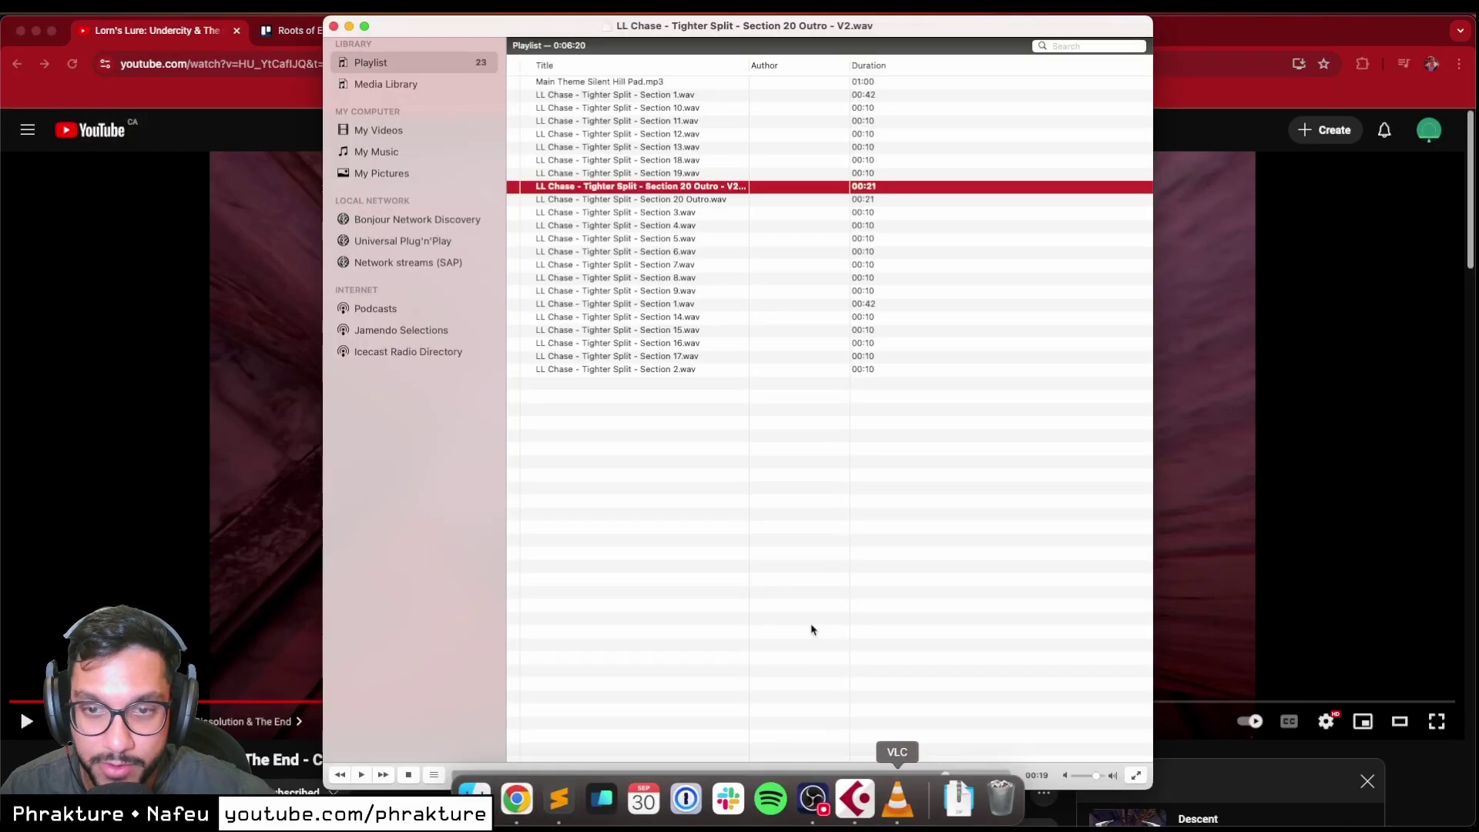
pyautogui.click(703, 304)
pyautogui.click(662, 134)
pyautogui.click(712, 290)
pyautogui.click(671, 187)
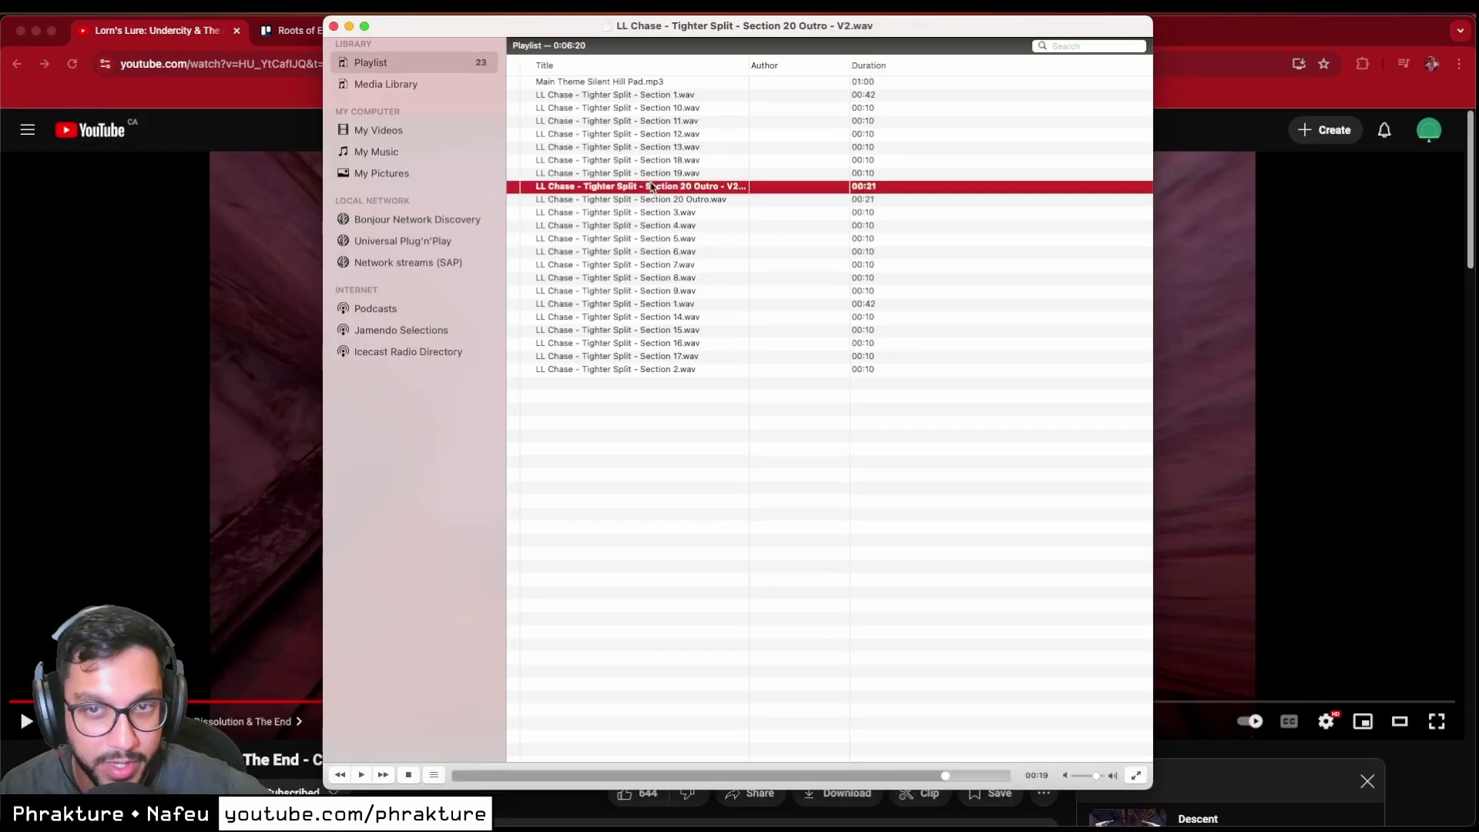
pyautogui.click(661, 161)
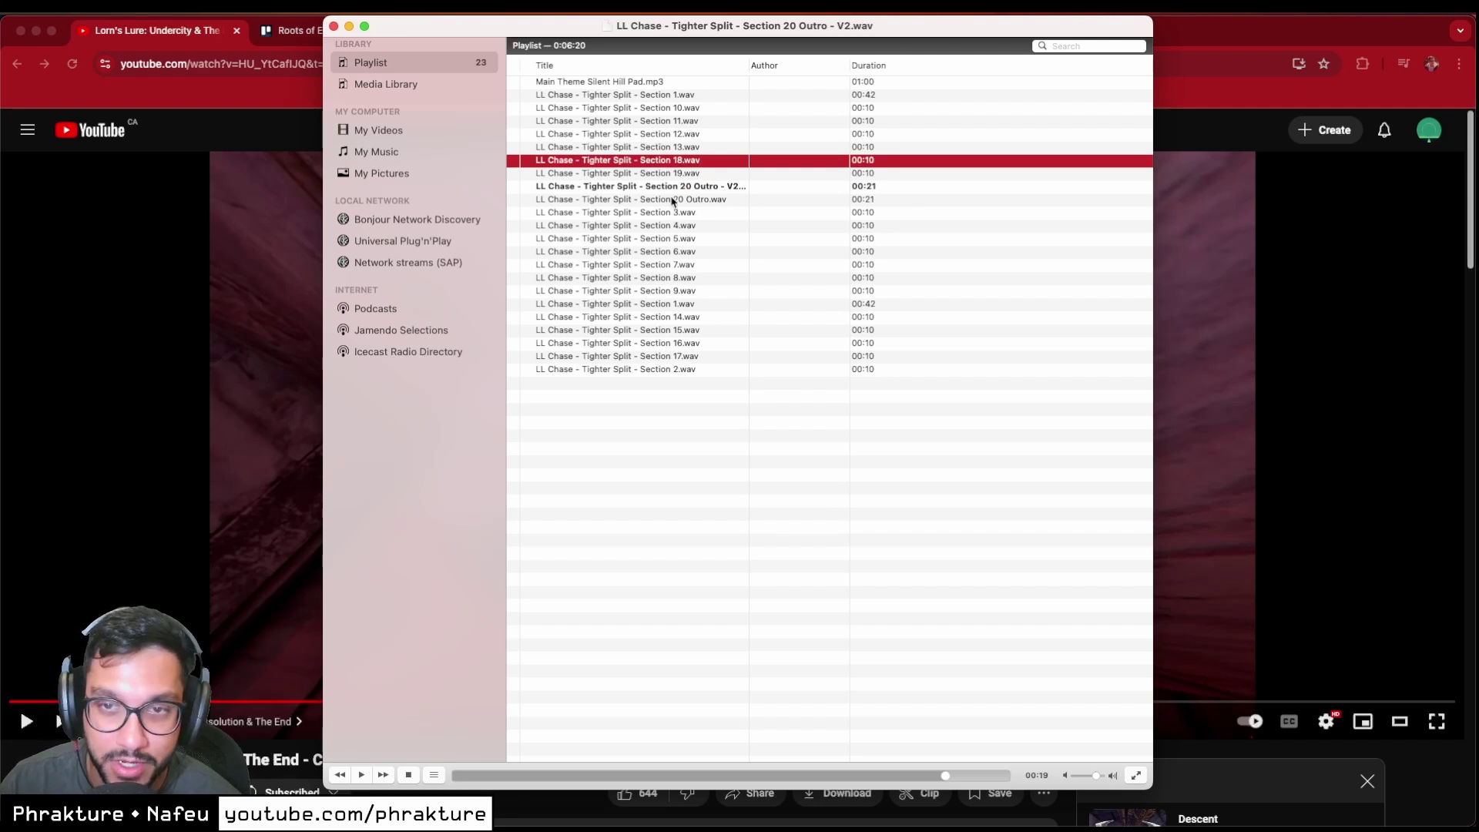
pyautogui.click(674, 200)
pyautogui.click(666, 160)
pyautogui.click(686, 173)
# - Play 'LL Chase - Tighter Split - Section 19.wav' to about 0:09, then go back to the YouTube video
pyautogui.click(595, 162)
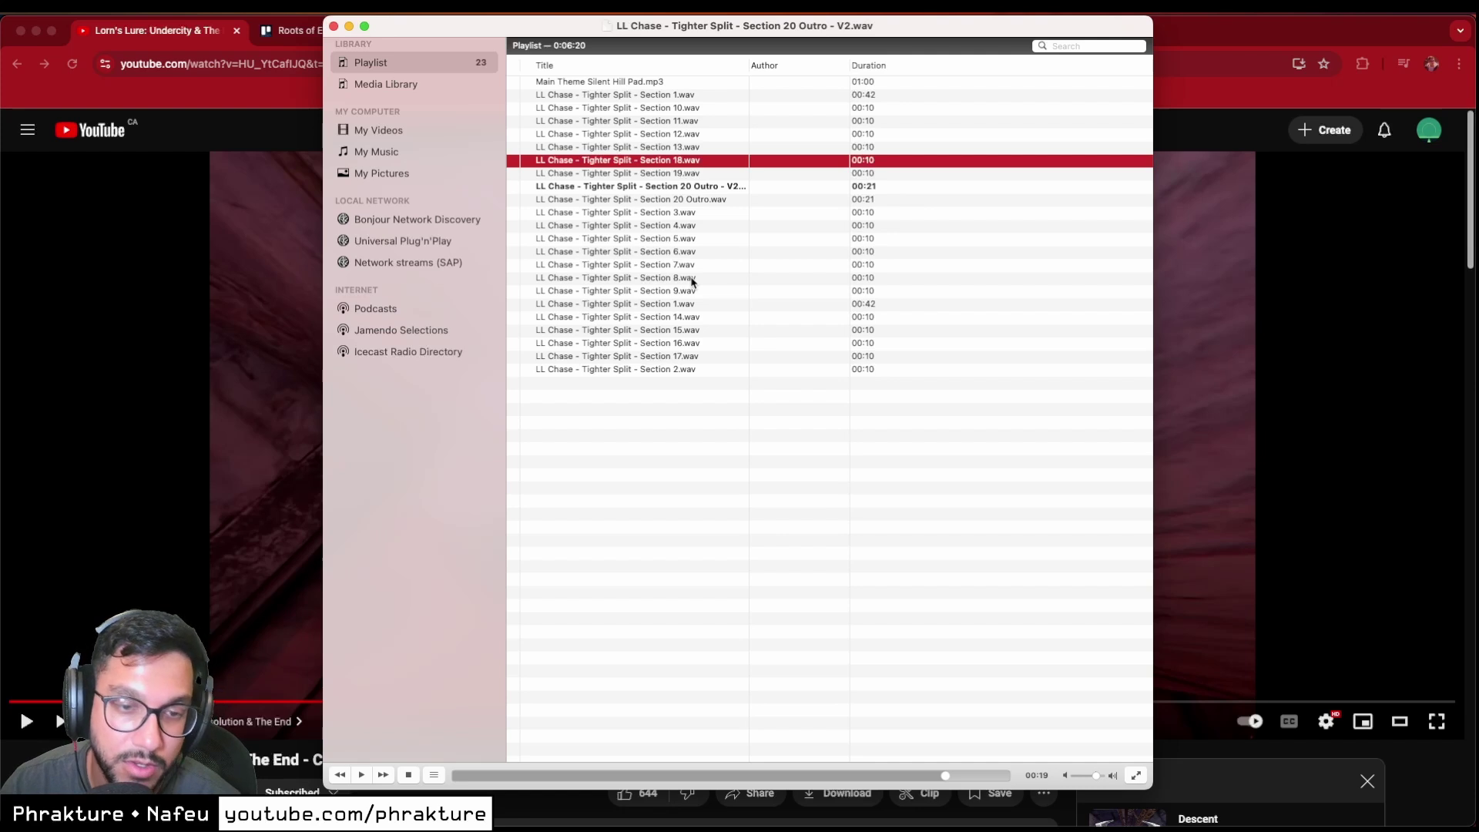
pyautogui.click(361, 776)
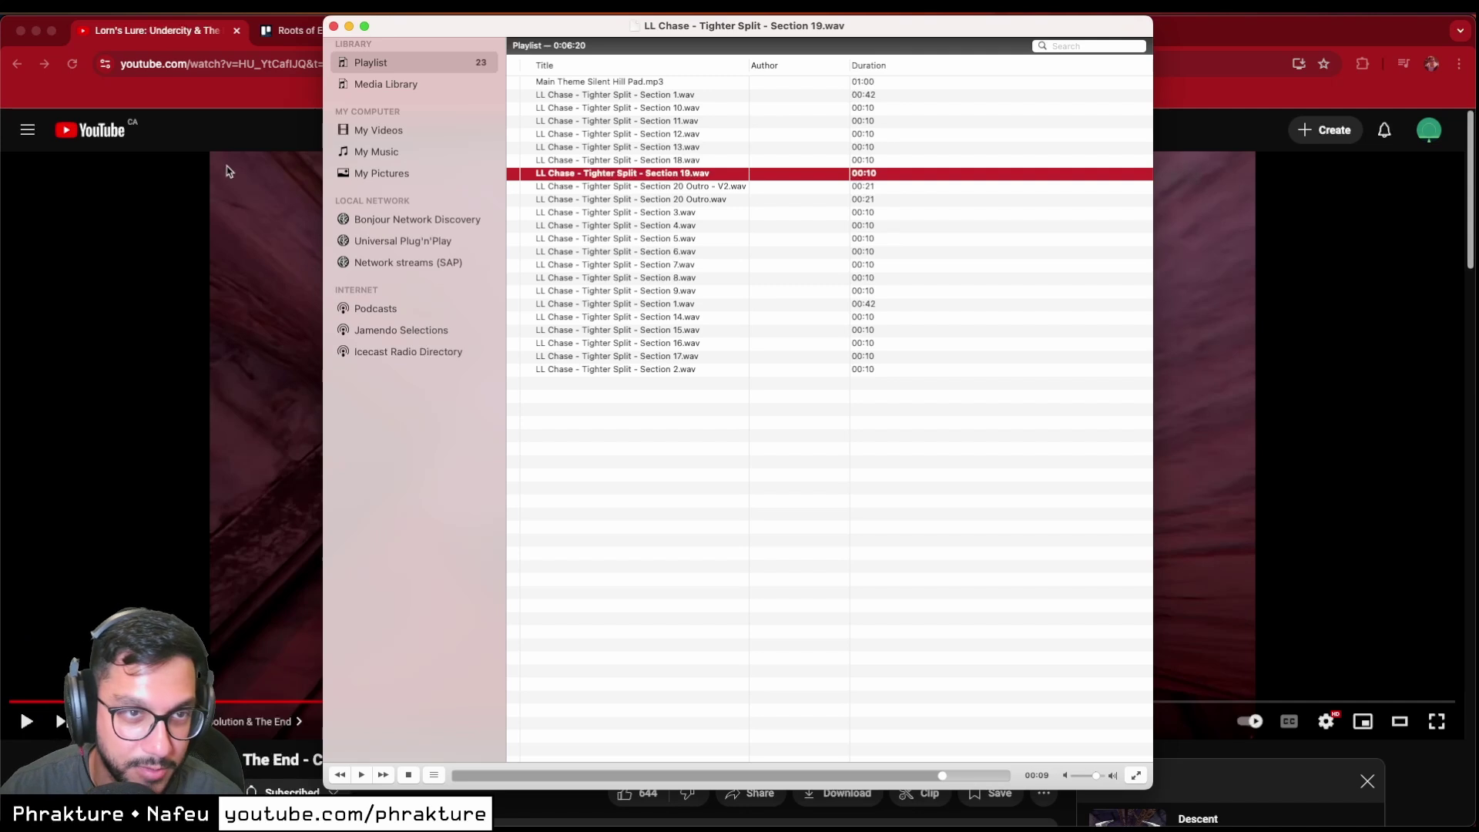
pyautogui.click(270, 99)
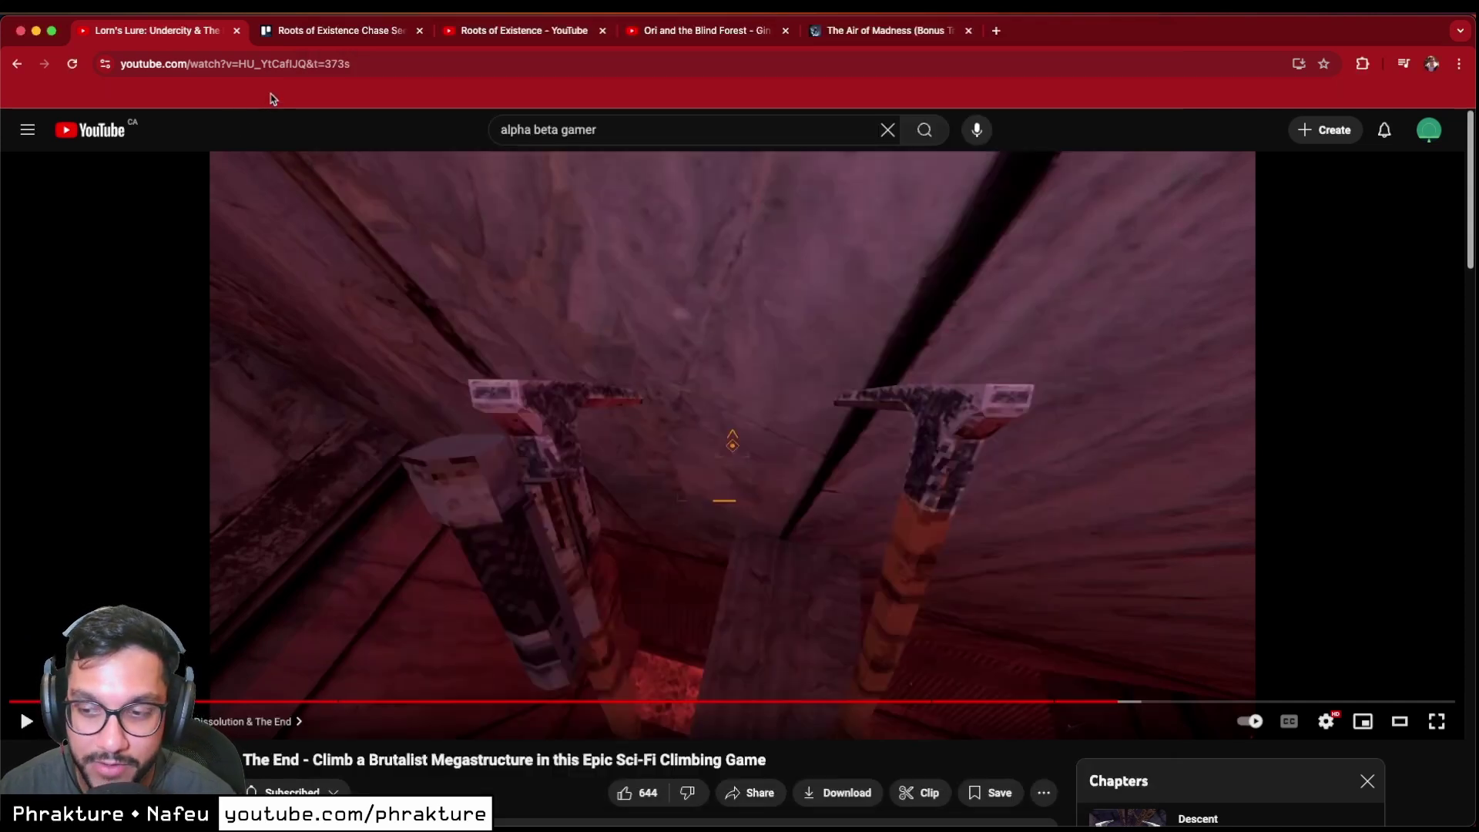